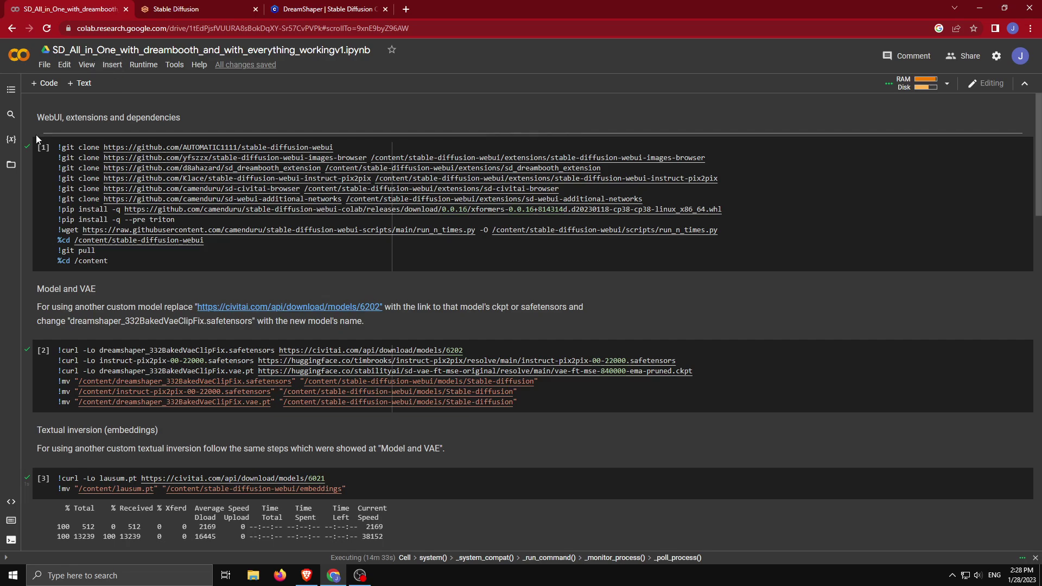
- Highlight the custom-model note, its civitai link, and the model file name in both lines
{"action": "mouse_move", "coordinate": [42, 147]}
{"action": "scroll", "coordinate": [12, 204], "scroll_direction": "down", "scroll_amount": 1}
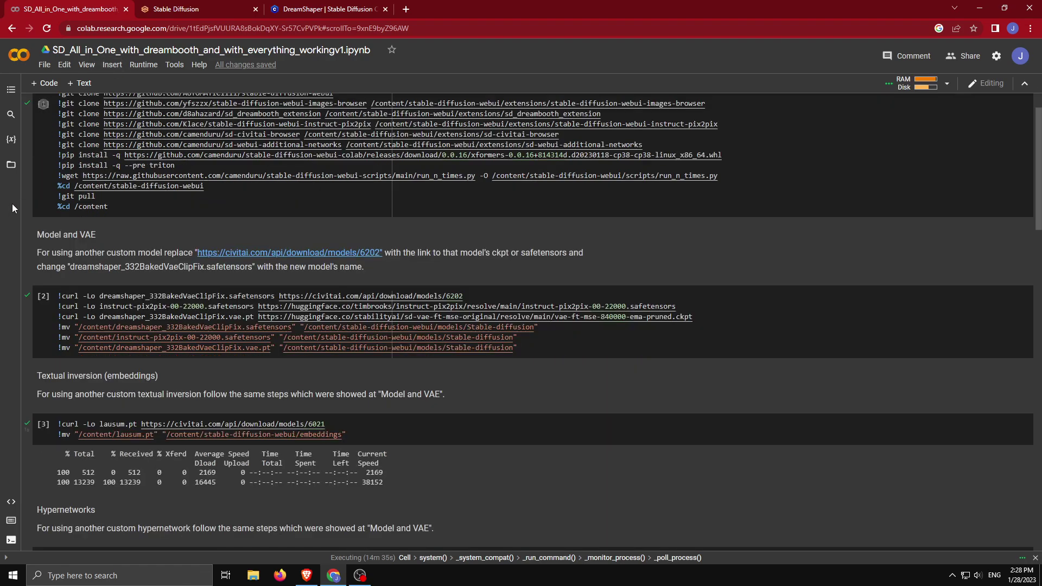
{"action": "scroll", "coordinate": [24, 228], "scroll_direction": "down", "scroll_amount": 2}
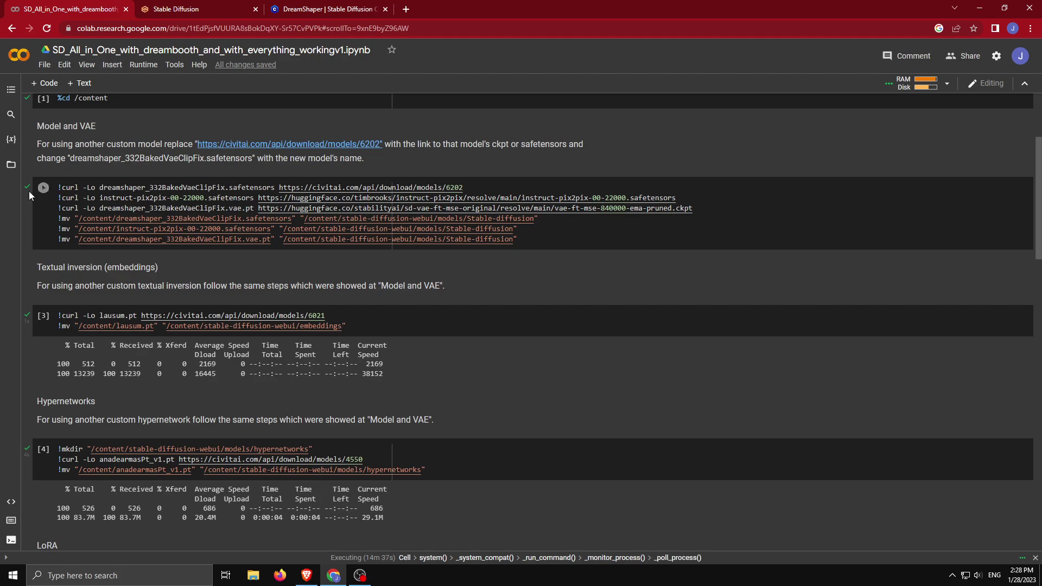
{"action": "scroll", "coordinate": [24, 223], "scroll_direction": "down", "scroll_amount": 1}
{"action": "scroll", "coordinate": [25, 233], "scroll_direction": "down", "scroll_amount": 1}
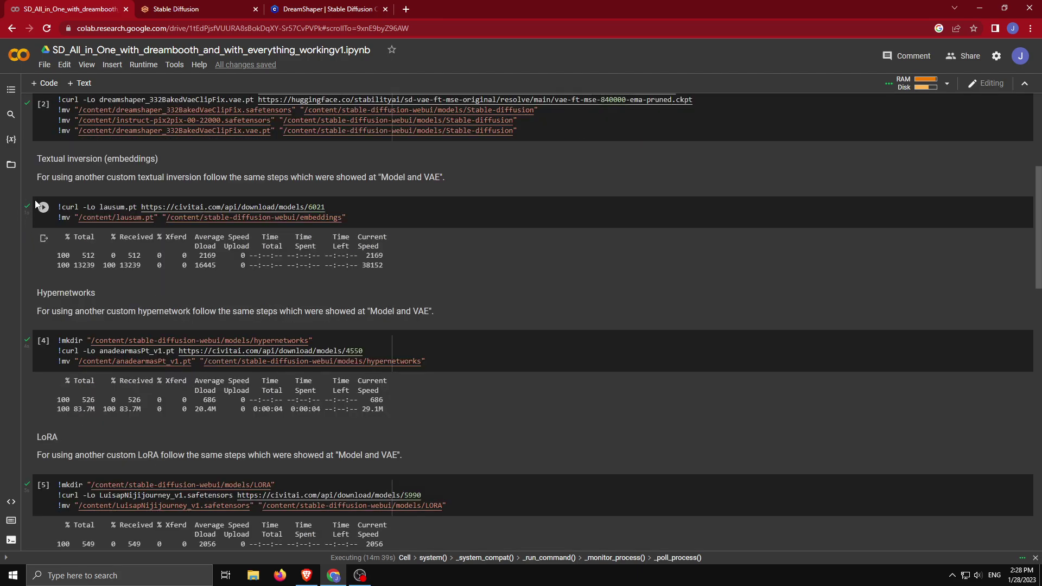
{"action": "scroll", "coordinate": [24, 198], "scroll_direction": "up", "scroll_amount": 4}
{"action": "scroll", "coordinate": [25, 236], "scroll_direction": "up", "scroll_amount": 1}
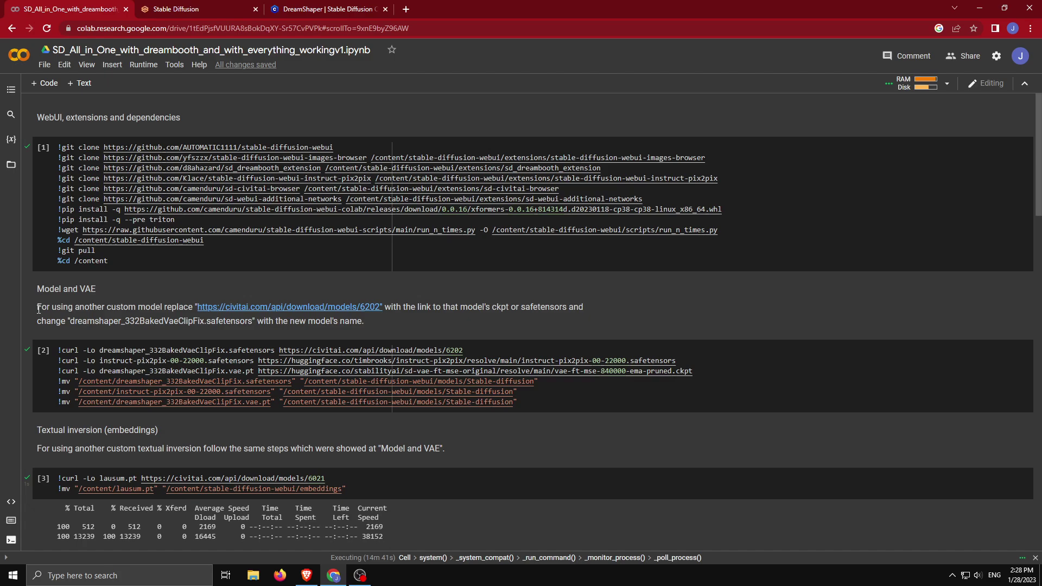
{"action": "left_click_drag", "start_coordinate": [38, 308], "coordinate": [421, 329]}
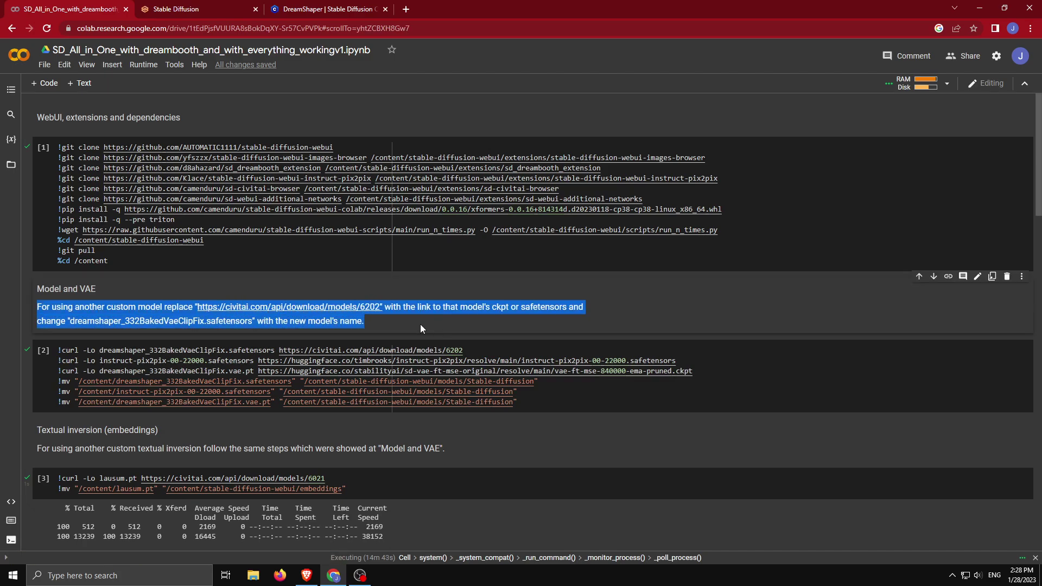
{"action": "left_click_drag", "start_coordinate": [279, 350], "coordinate": [462, 351]}
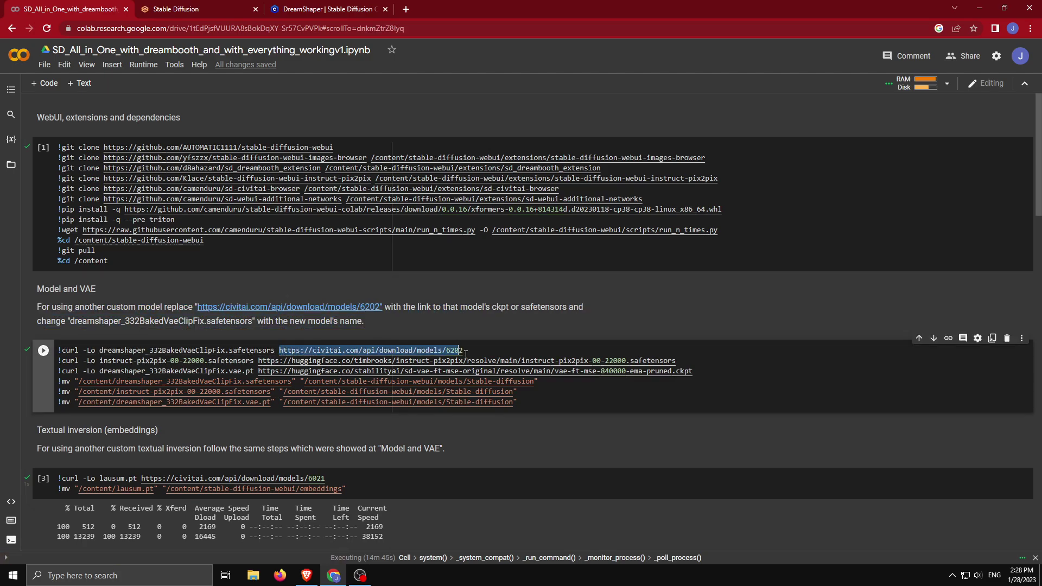
{"action": "left_click_drag", "start_coordinate": [99, 351], "coordinate": [274, 350]}
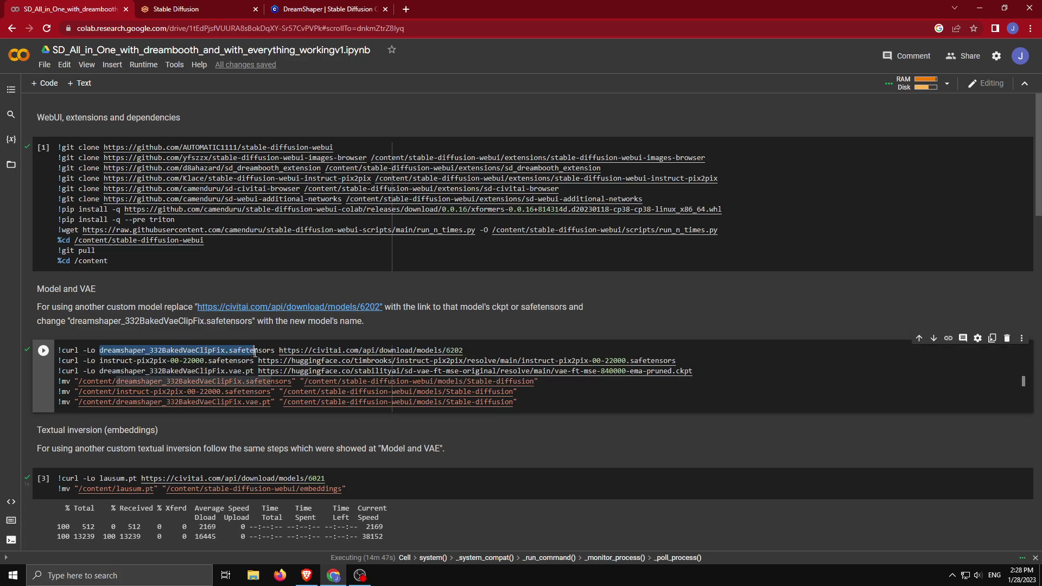
{"action": "left_click_drag", "start_coordinate": [116, 382], "coordinate": [289, 383]}
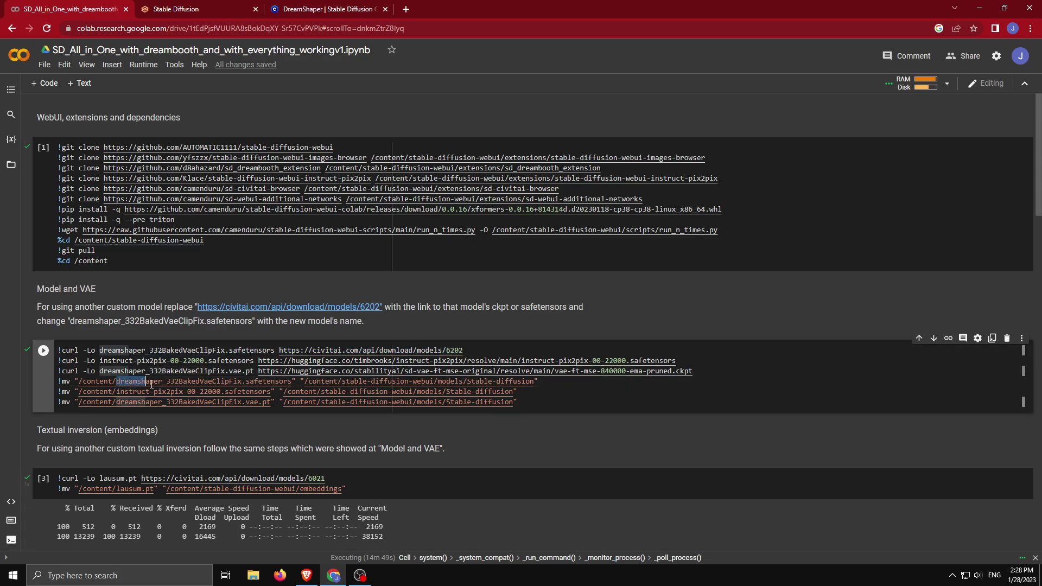
{"action": "left_click", "coordinate": [336, 321]}
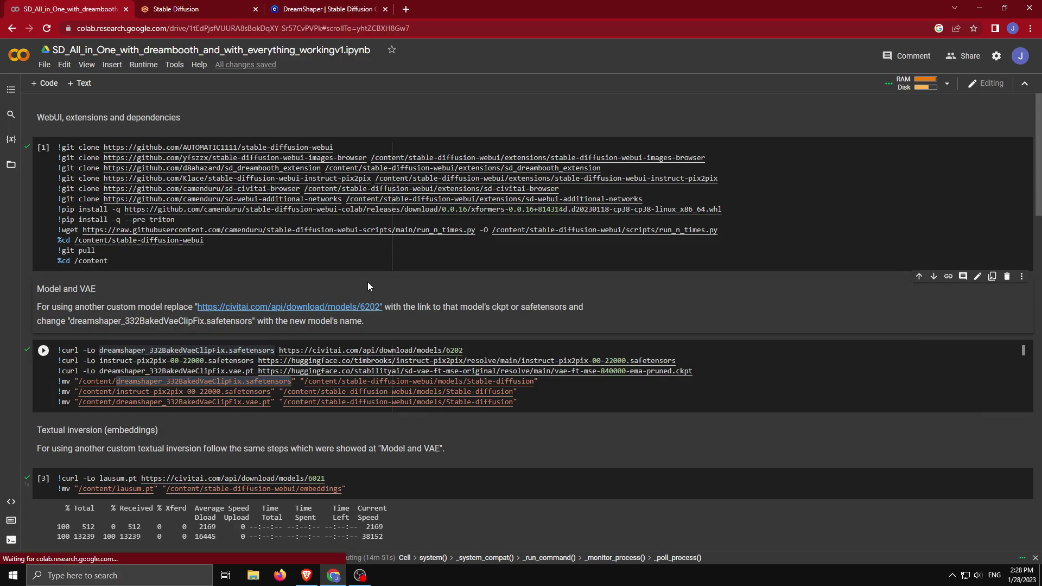
{"action": "scroll", "coordinate": [31, 340], "scroll_direction": "down", "scroll_amount": 2}
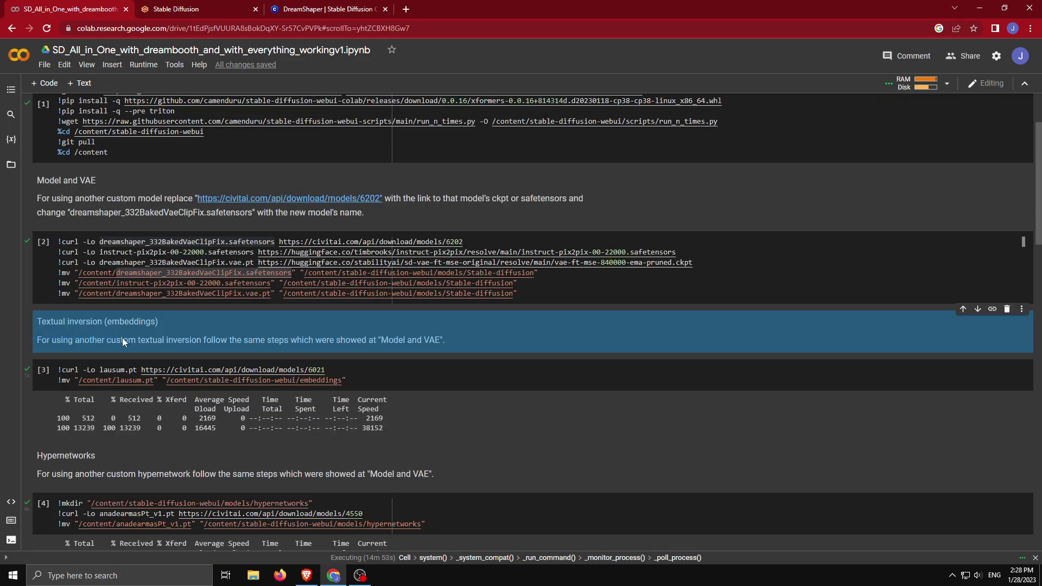
- Highlight the textual inversion instructions, the embedding's civitai link and the lausum.pt file name
{"action": "left_click_drag", "start_coordinate": [37, 340], "coordinate": [451, 347]}
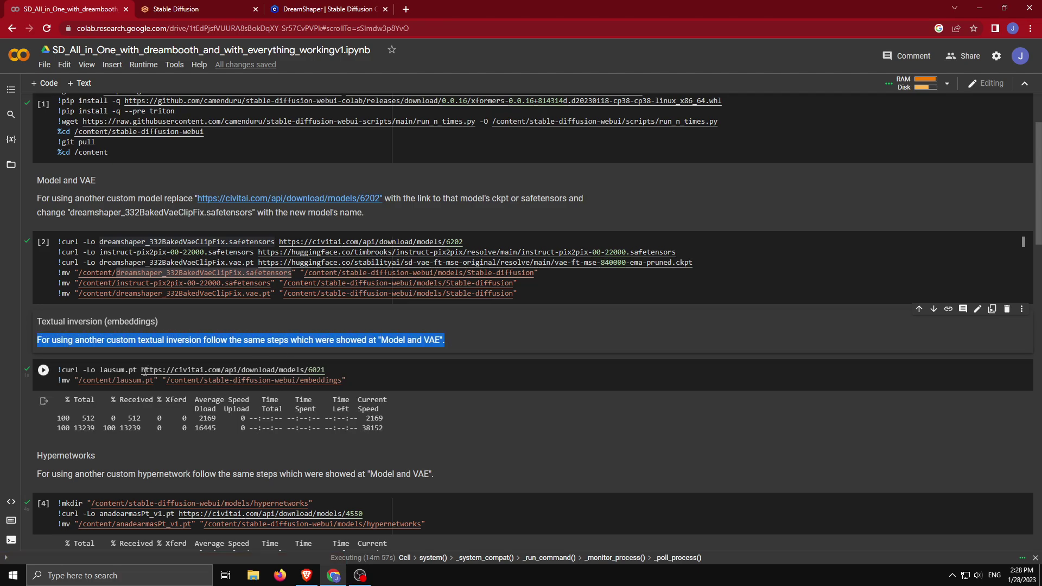
{"action": "left_click_drag", "start_coordinate": [141, 369], "coordinate": [337, 372]}
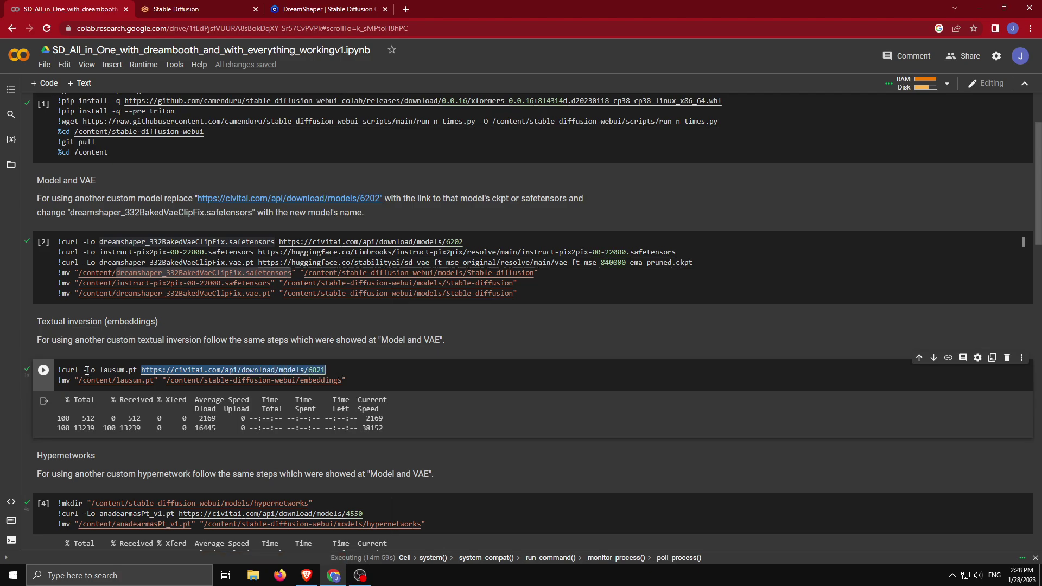
{"action": "left_click_drag", "start_coordinate": [99, 370], "coordinate": [155, 382]}
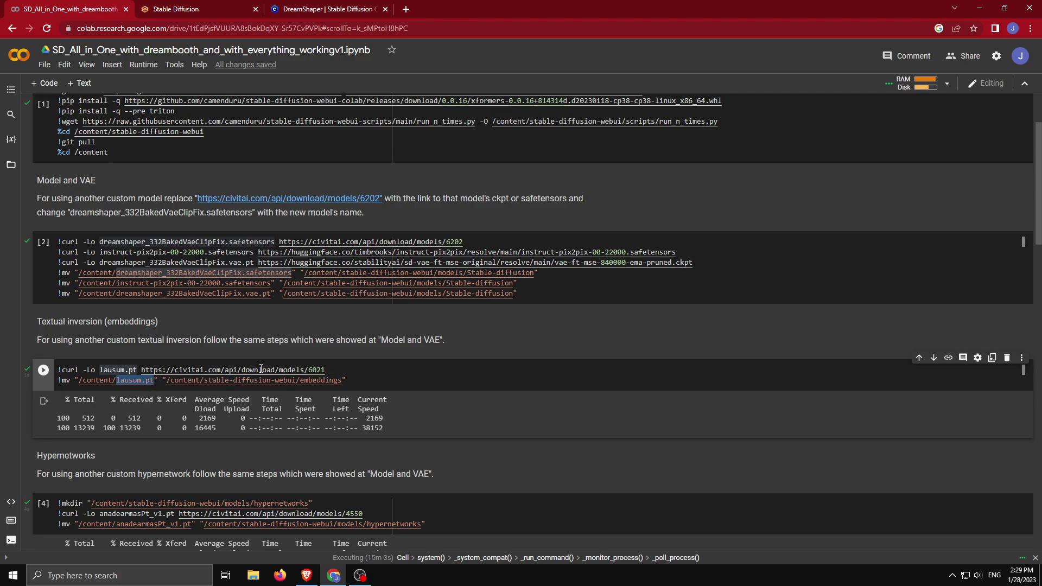
{"action": "scroll", "coordinate": [260, 369], "scroll_direction": "down", "scroll_amount": 3}
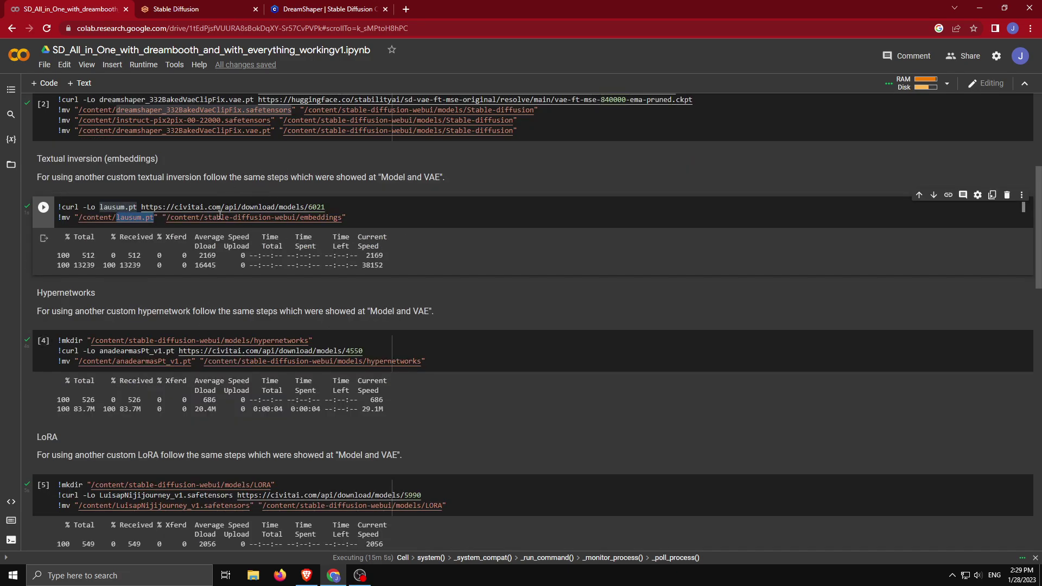
{"action": "scroll", "coordinate": [228, 198], "scroll_direction": "down", "scroll_amount": 2}
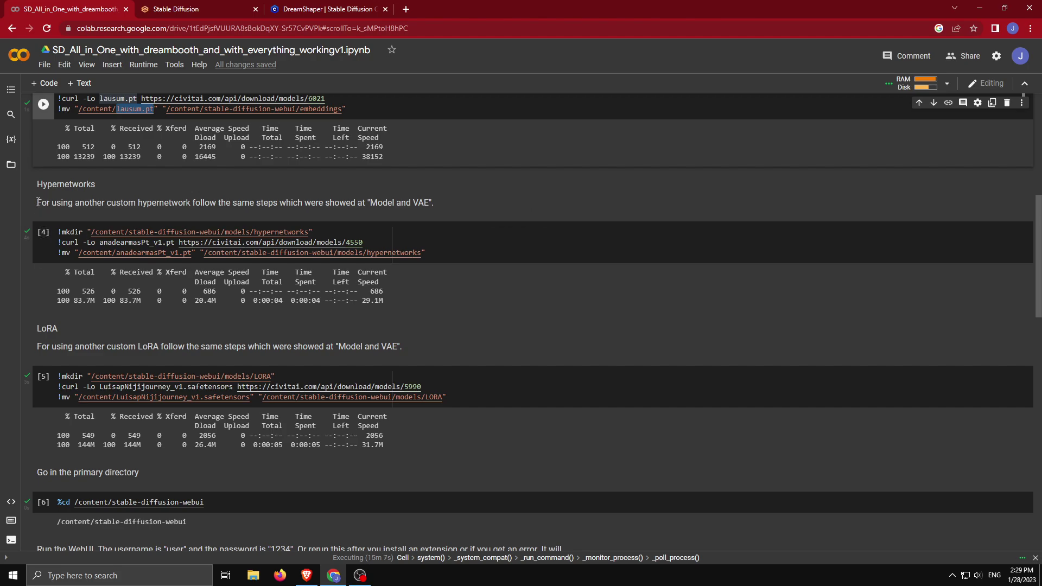
- Highlight the hypernetwork instructions, its civitai link and the anadearmasPt_v1.pt file name
{"action": "left_click_drag", "start_coordinate": [38, 203], "coordinate": [454, 209]}
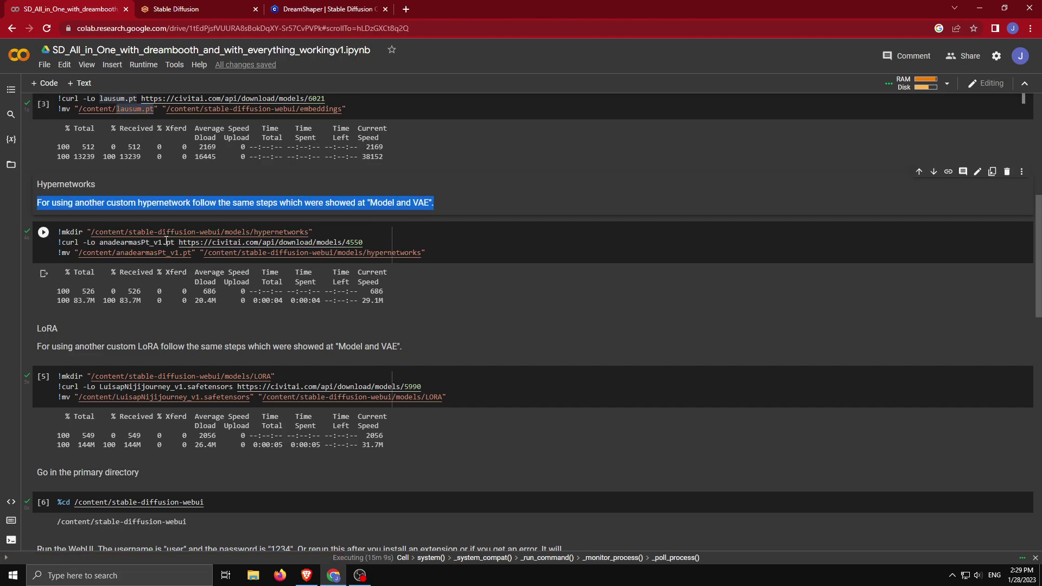
{"action": "left_click_drag", "start_coordinate": [178, 243], "coordinate": [364, 242]}
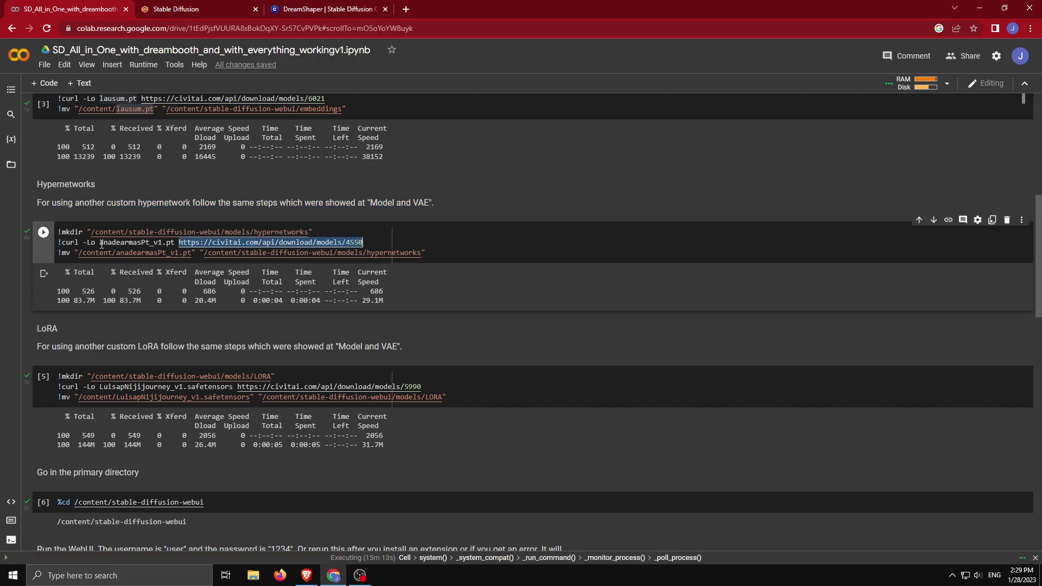
{"action": "left_click_drag", "start_coordinate": [99, 243], "coordinate": [191, 253]}
{"action": "scroll", "coordinate": [205, 248], "scroll_direction": "down", "scroll_amount": 2}
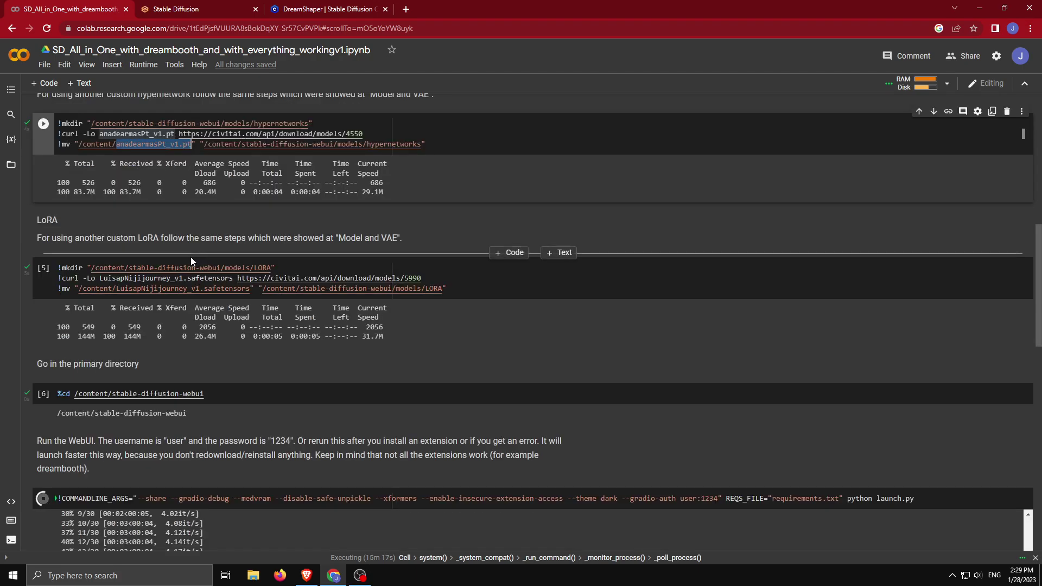
- Highlight the LoRA instructions, its civitai link and the LoRA file name in both lines
{"action": "left_click_drag", "start_coordinate": [37, 239], "coordinate": [41, 239]}
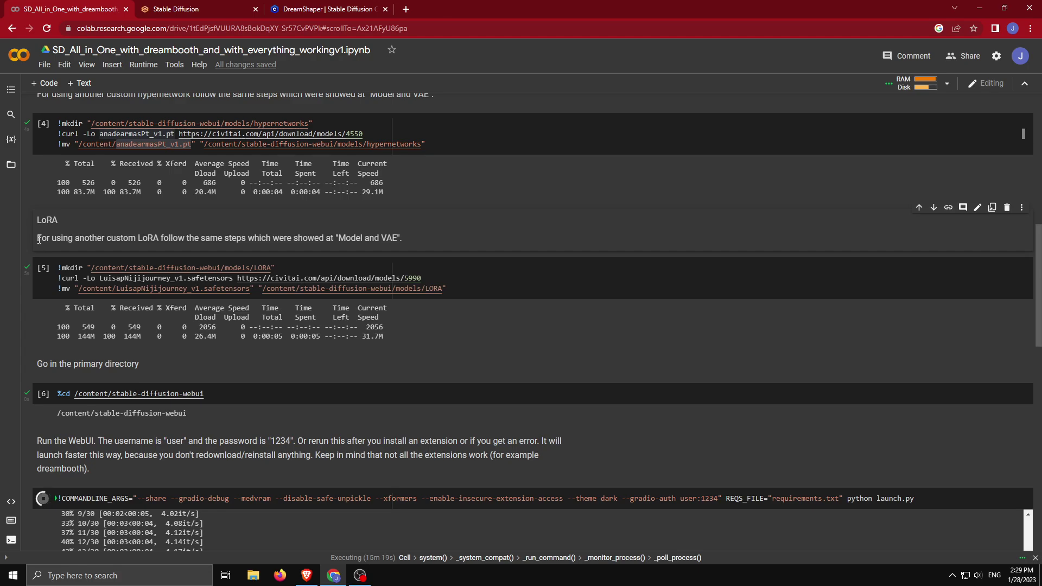
{"action": "left_click_drag", "start_coordinate": [71, 239], "coordinate": [403, 239]}
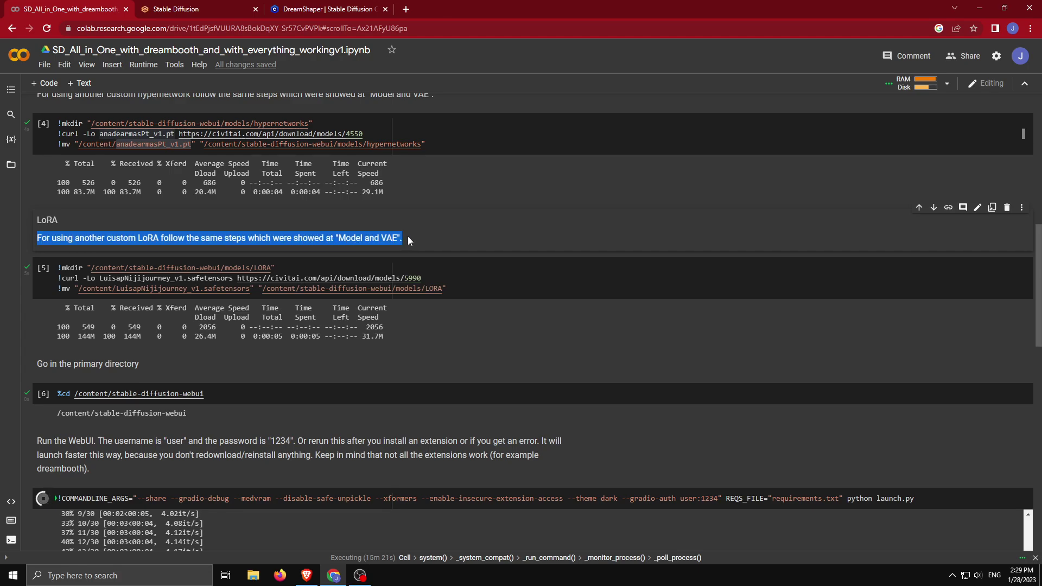
{"action": "left_click_drag", "start_coordinate": [238, 280], "coordinate": [428, 280]}
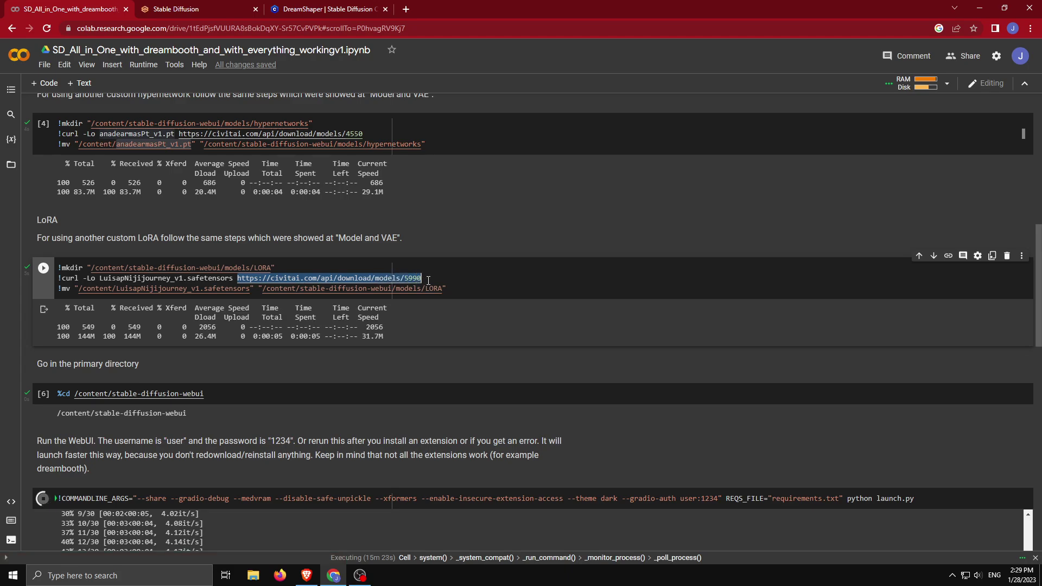
{"action": "left_click_drag", "start_coordinate": [101, 278], "coordinate": [225, 280]}
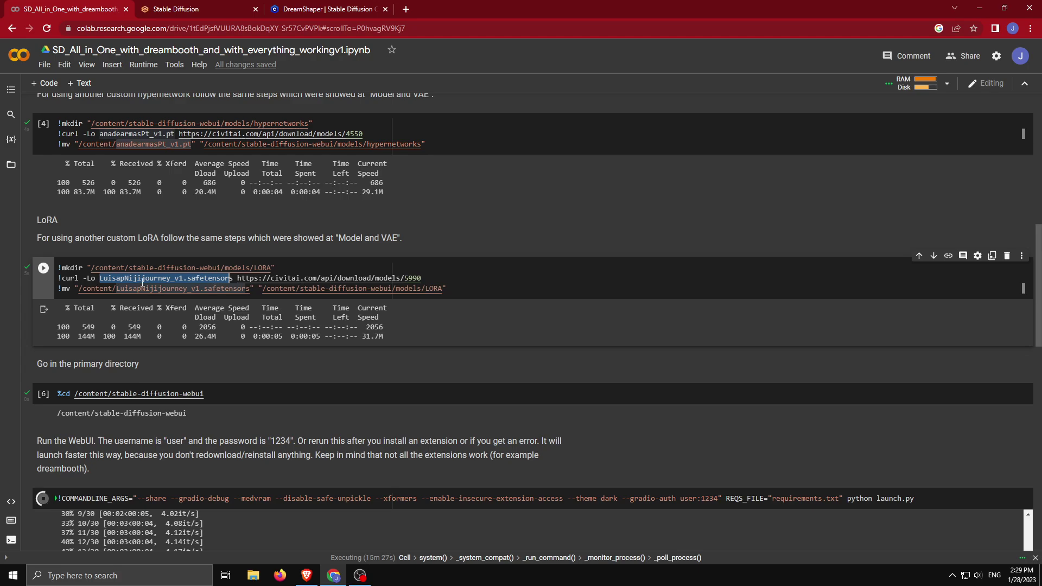
{"action": "left_click_drag", "start_coordinate": [116, 289], "coordinate": [249, 289]}
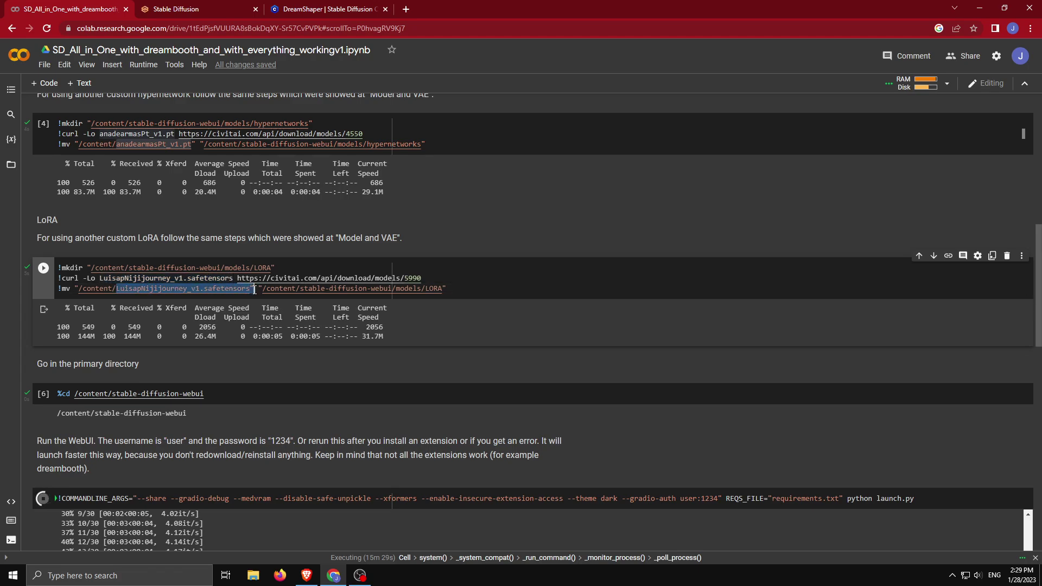
{"action": "left_click_drag", "start_coordinate": [100, 280], "coordinate": [233, 279]}
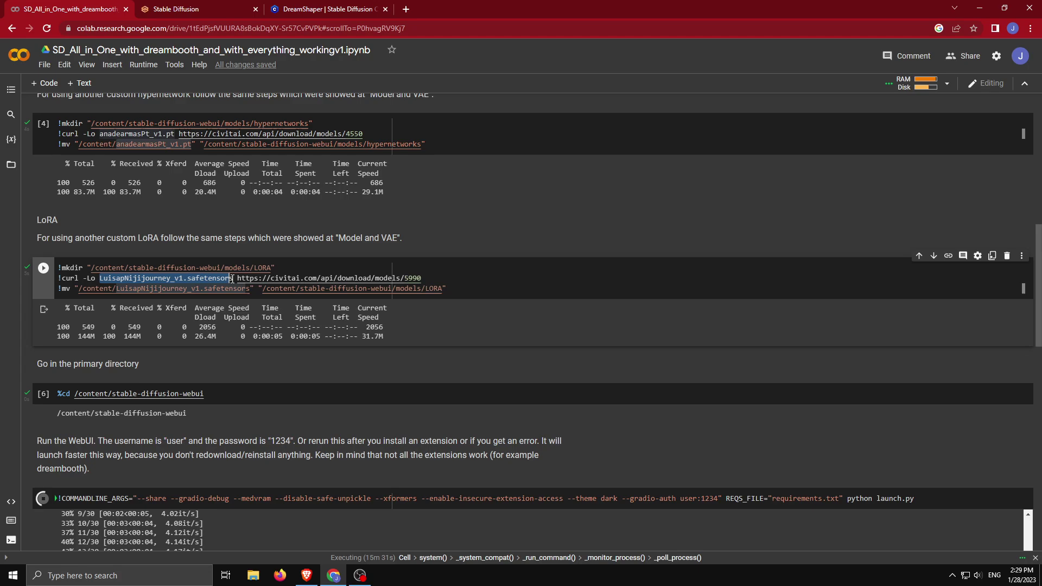
- Select the 'Running on public URL' line in the launch cell's output
{"action": "scroll", "coordinate": [195, 297], "scroll_direction": "down", "scroll_amount": 3}
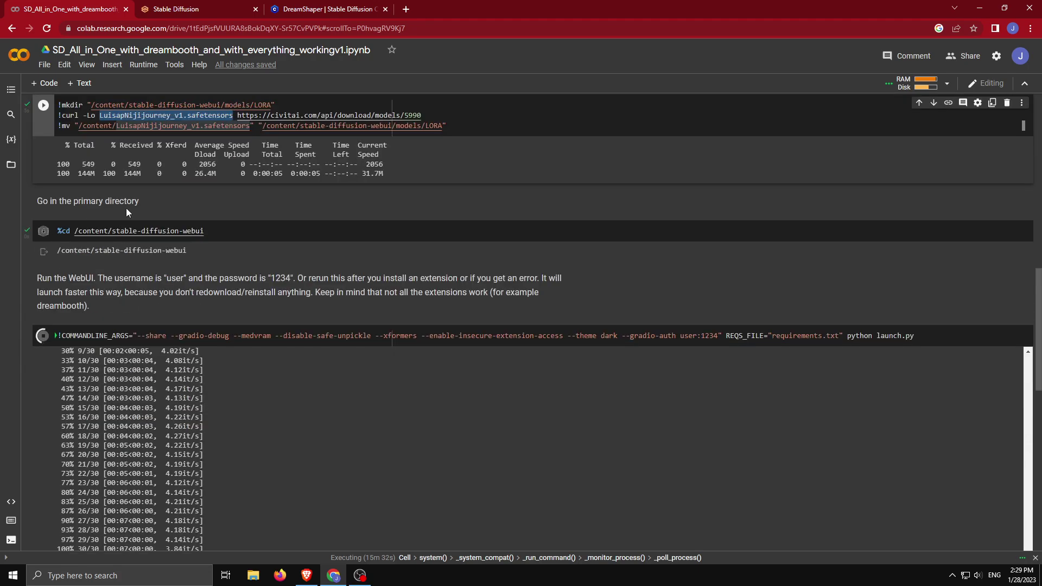
{"action": "scroll", "coordinate": [103, 268], "scroll_direction": "down", "scroll_amount": 1}
{"action": "scroll", "coordinate": [946, 450], "scroll_direction": "up", "scroll_amount": 3}
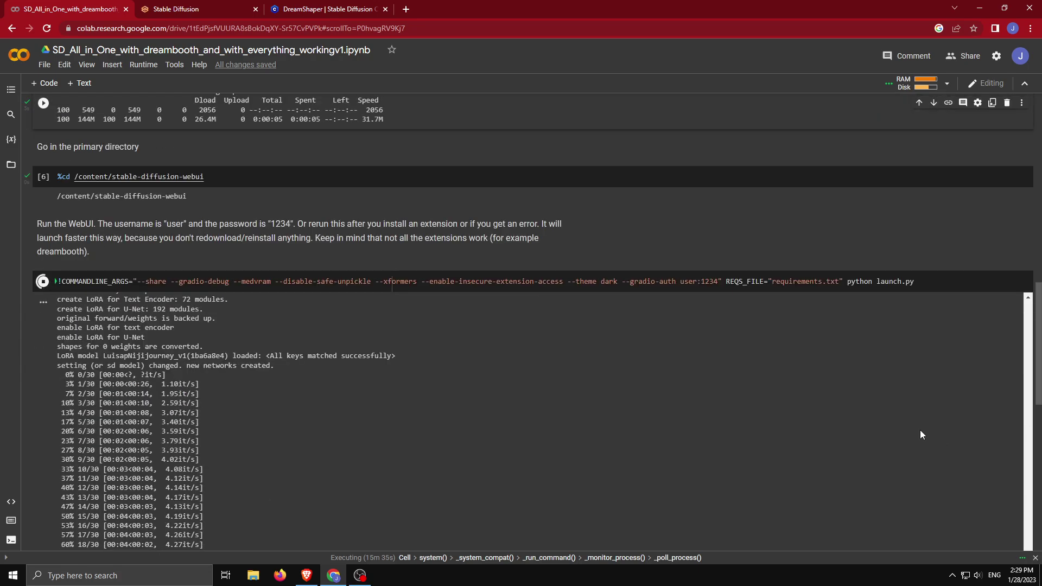
{"action": "scroll", "coordinate": [906, 429], "scroll_direction": "up", "scroll_amount": 3}
{"action": "scroll", "coordinate": [868, 430], "scroll_direction": "up", "scroll_amount": 5}
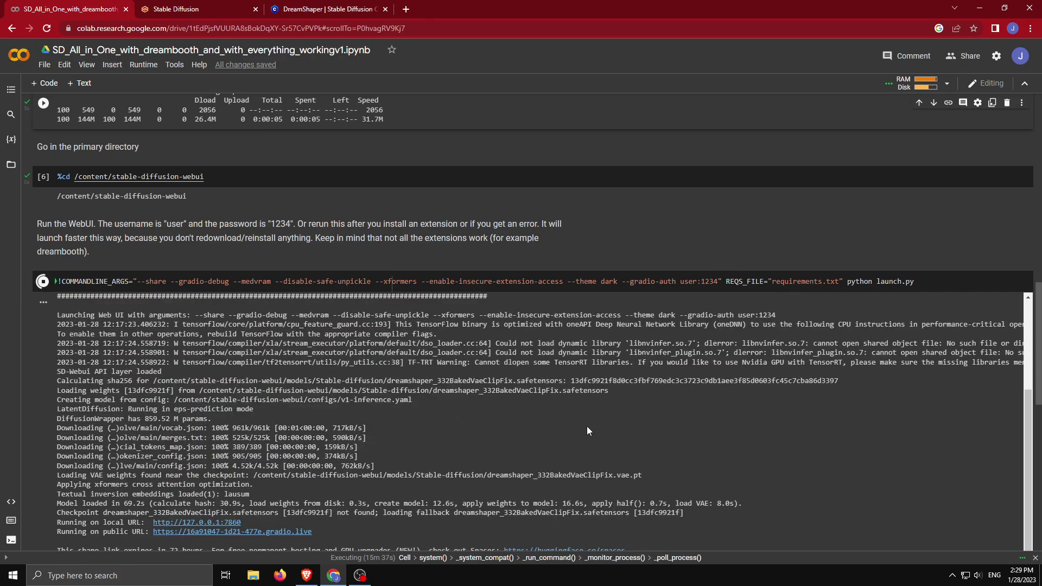
{"action": "scroll", "coordinate": [1016, 414], "scroll_direction": "down", "scroll_amount": 2}
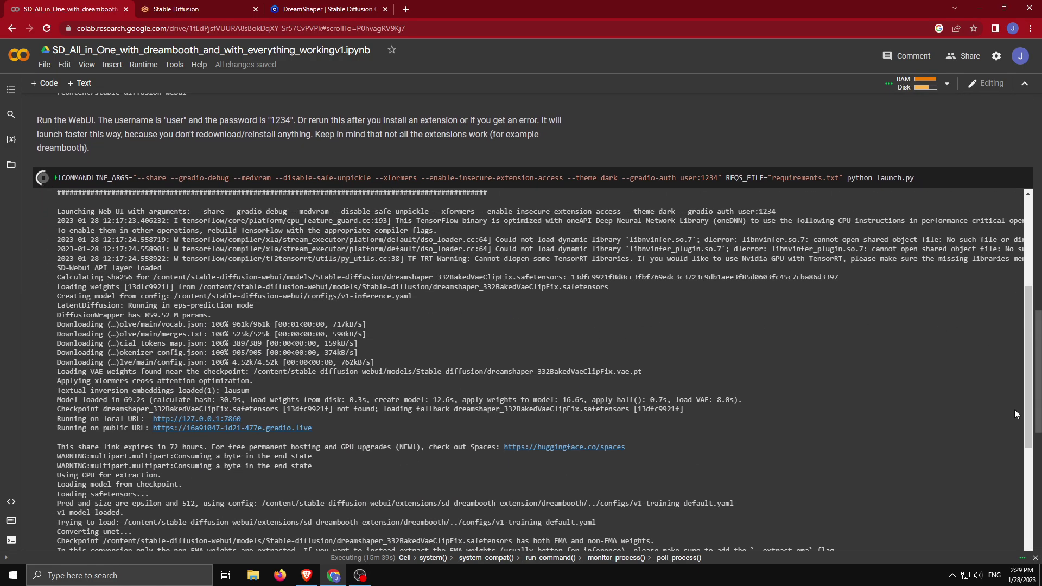
{"action": "scroll", "coordinate": [302, 323], "scroll_direction": "up", "scroll_amount": 5}
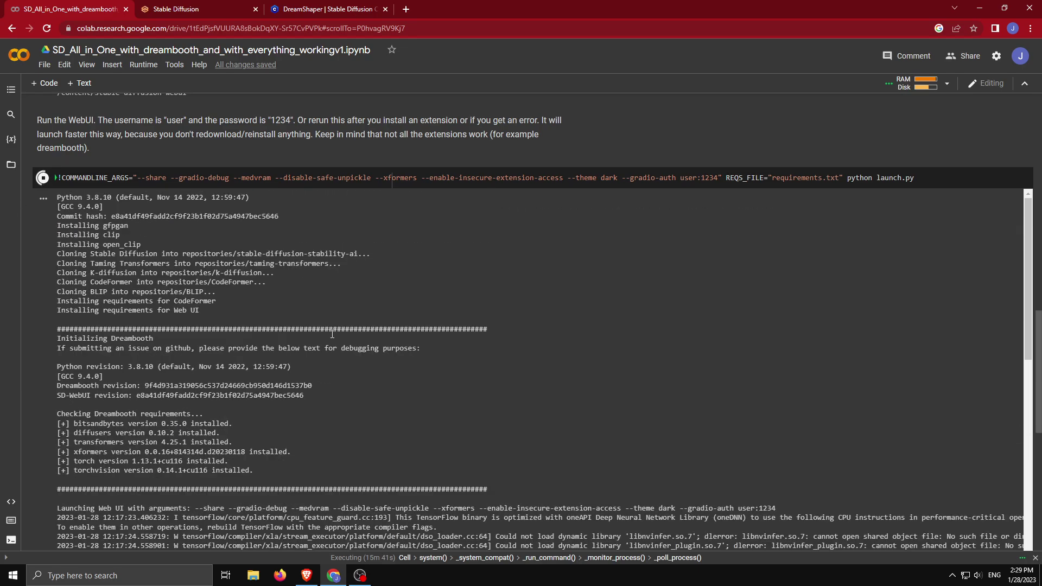
{"action": "scroll", "coordinate": [332, 333], "scroll_direction": "up", "scroll_amount": 5}
{"action": "scroll", "coordinate": [332, 333], "scroll_direction": "down", "scroll_amount": 9}
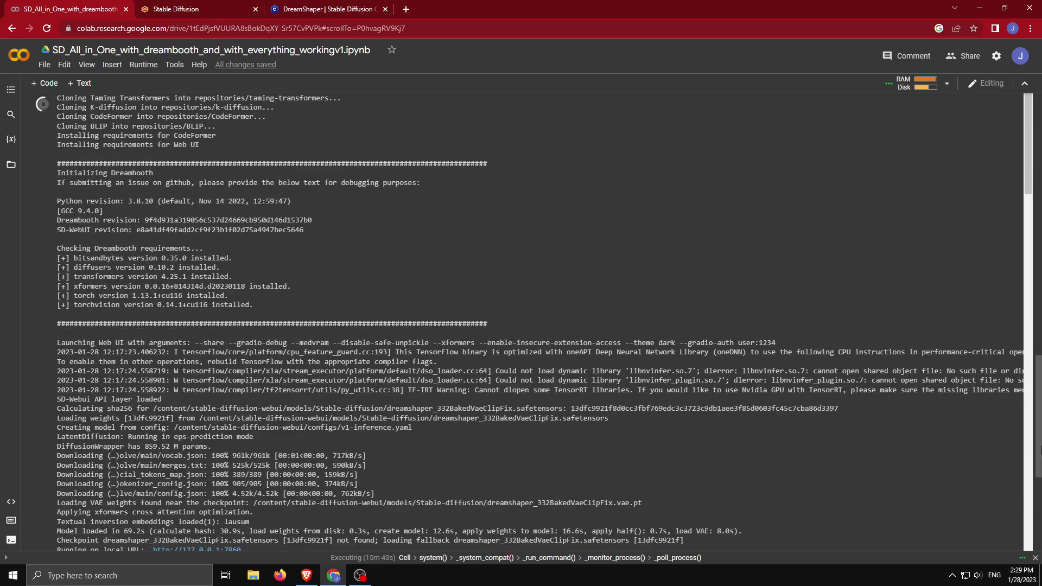
{"action": "scroll", "coordinate": [46, 156], "scroll_direction": "up", "scroll_amount": 3}
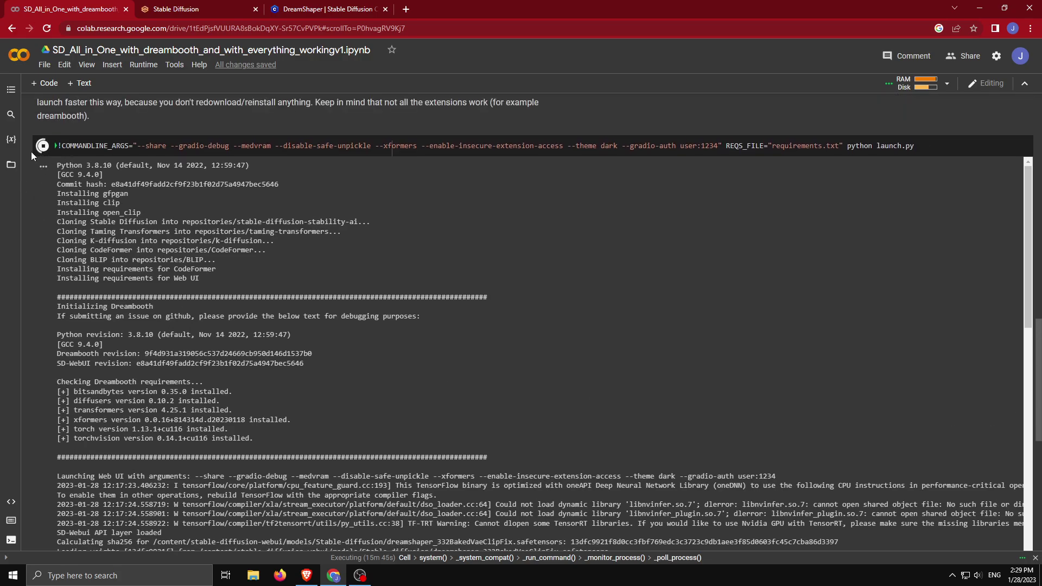
{"action": "scroll", "coordinate": [308, 428], "scroll_direction": "down", "scroll_amount": 6}
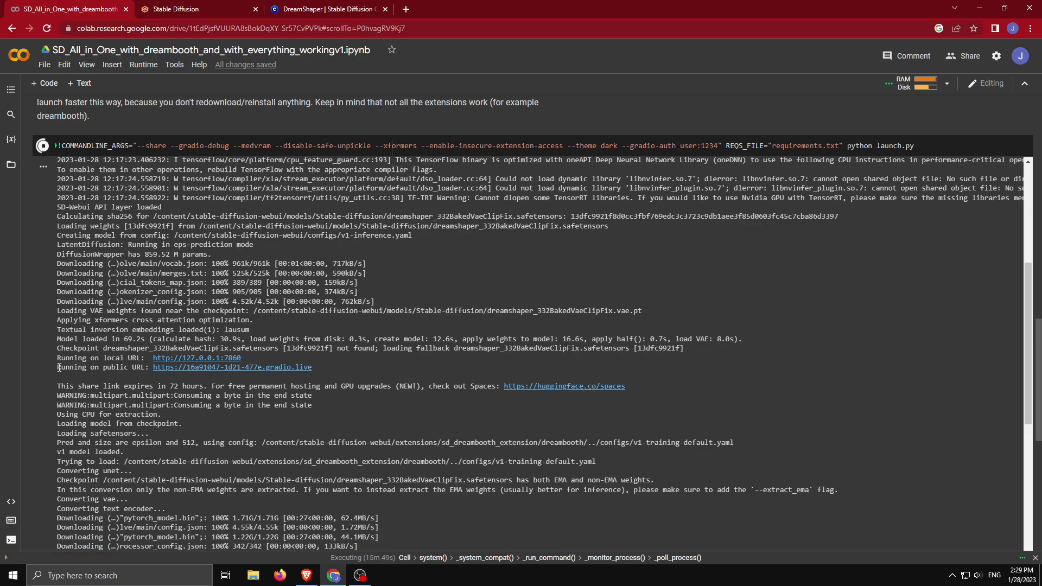
{"action": "double_click", "coordinate": [86, 368]}
{"action": "left_click_drag", "start_coordinate": [91, 368], "coordinate": [245, 371]}
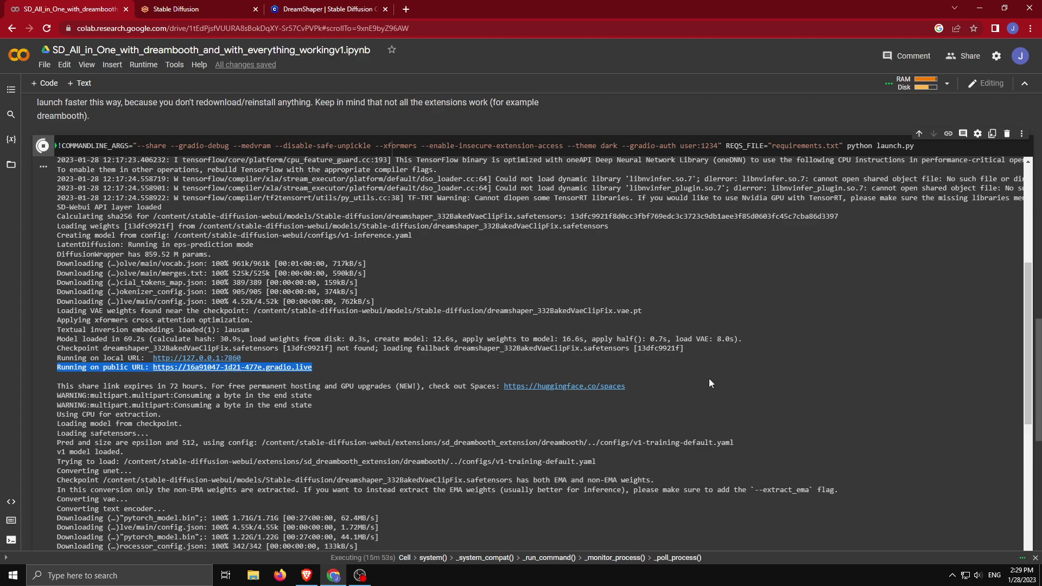
- Select the WebUI login-details sentence, then scroll to the bottom of the output log
{"action": "scroll", "coordinate": [287, 193], "scroll_direction": "up", "scroll_amount": 1}
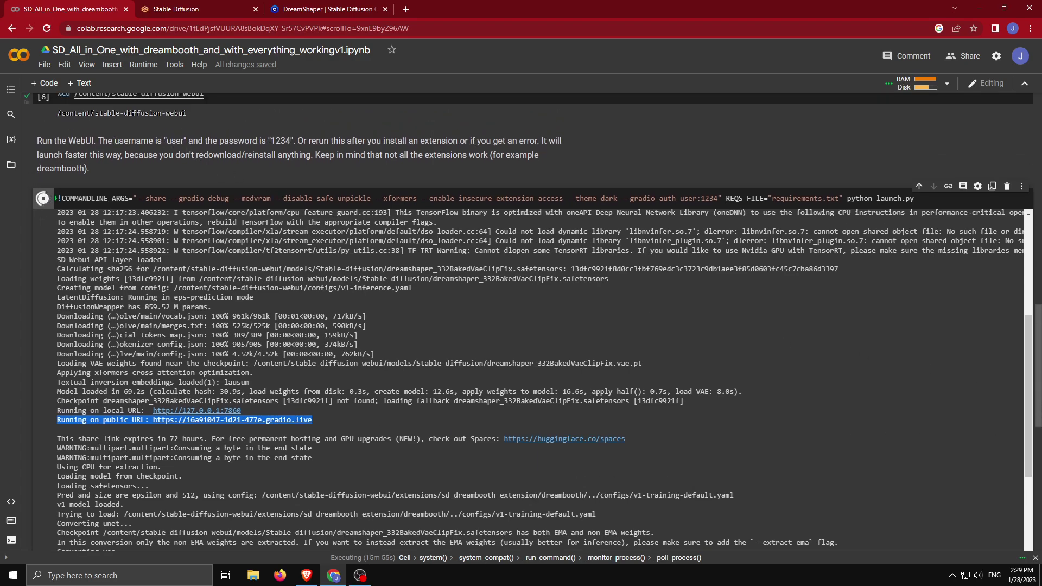
{"action": "left_click_drag", "start_coordinate": [96, 141], "coordinate": [295, 145]}
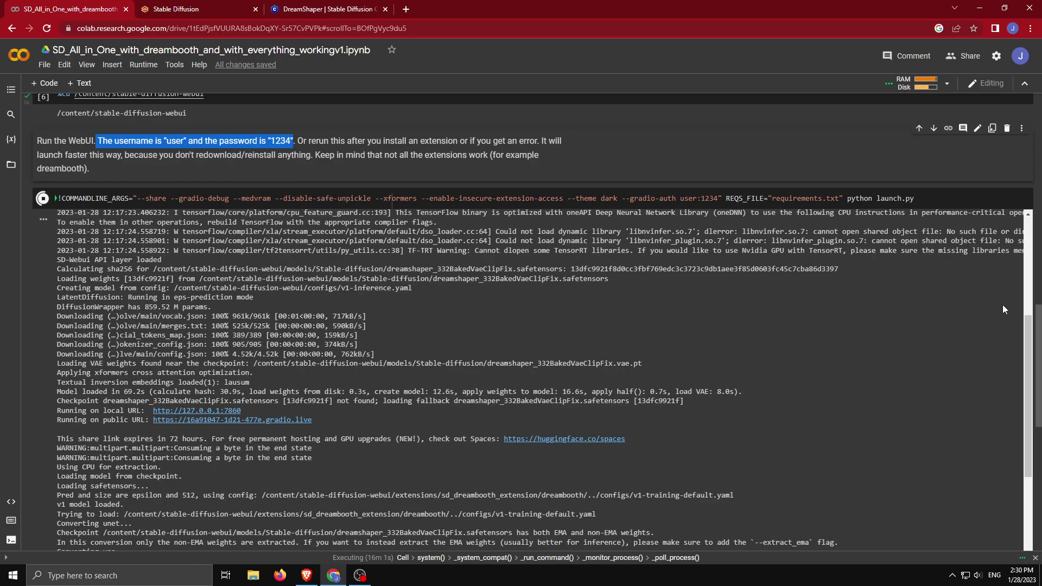
{"action": "scroll", "coordinate": [1004, 312], "scroll_direction": "down", "scroll_amount": 5}
{"action": "scroll", "coordinate": [1009, 317], "scroll_direction": "down", "scroll_amount": 3}
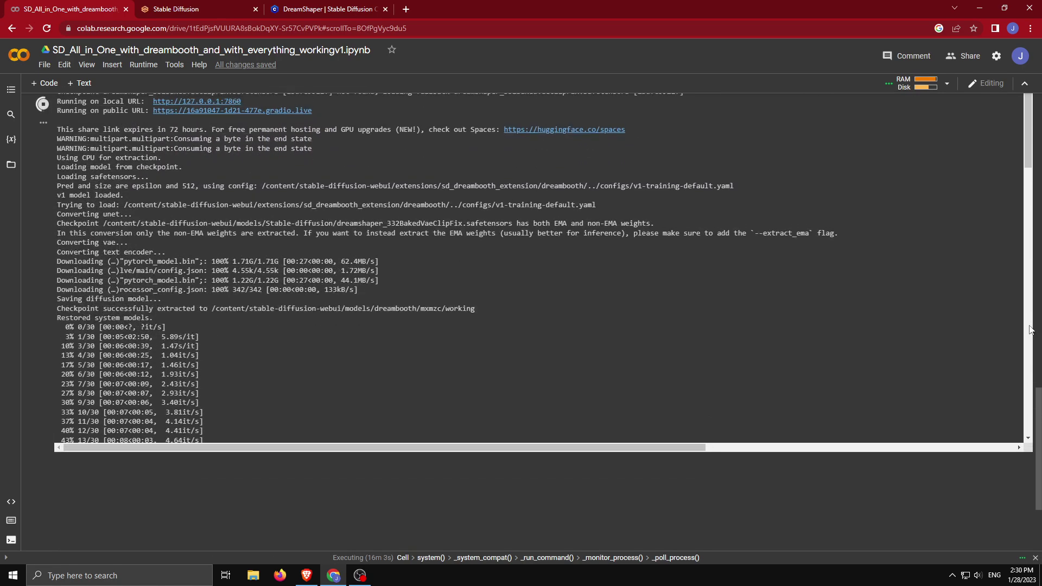
{"action": "scroll", "coordinate": [1030, 330], "scroll_direction": "down", "scroll_amount": 5}
{"action": "scroll", "coordinate": [976, 380], "scroll_direction": "down", "scroll_amount": 5}
{"action": "scroll", "coordinate": [929, 421], "scroll_direction": "down", "scroll_amount": 3}
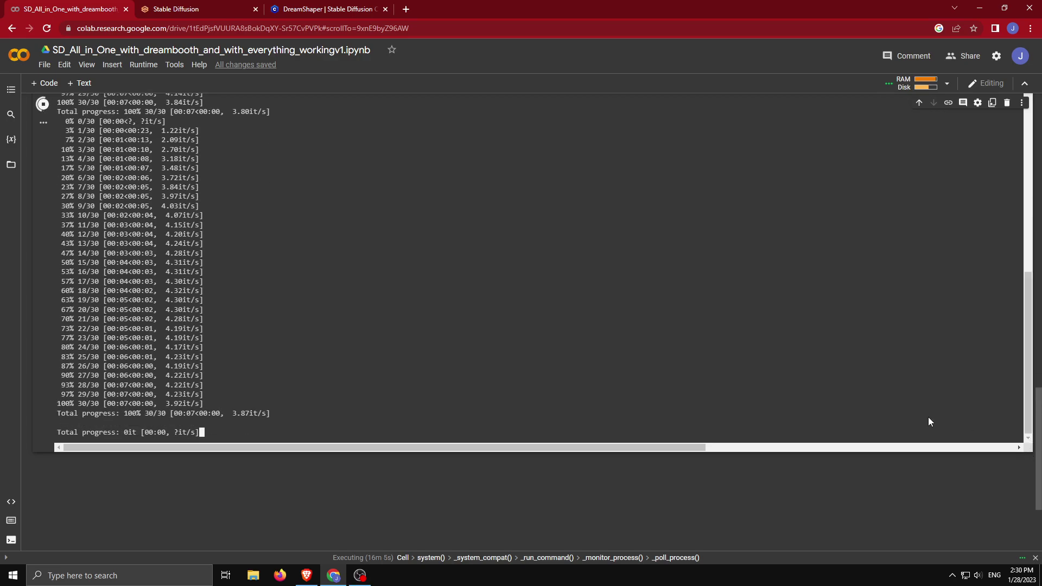
- Keep the dreamshaper checkpoint selected in the WebUI's checkpoint dropdown
{"action": "left_click", "coordinate": [199, 4]}
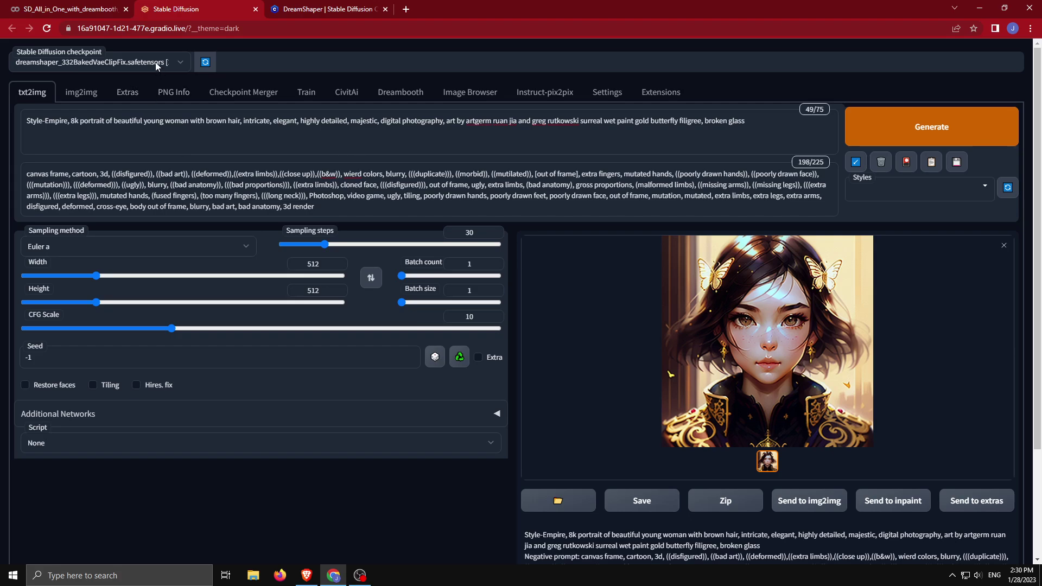
{"action": "left_click", "coordinate": [136, 62]}
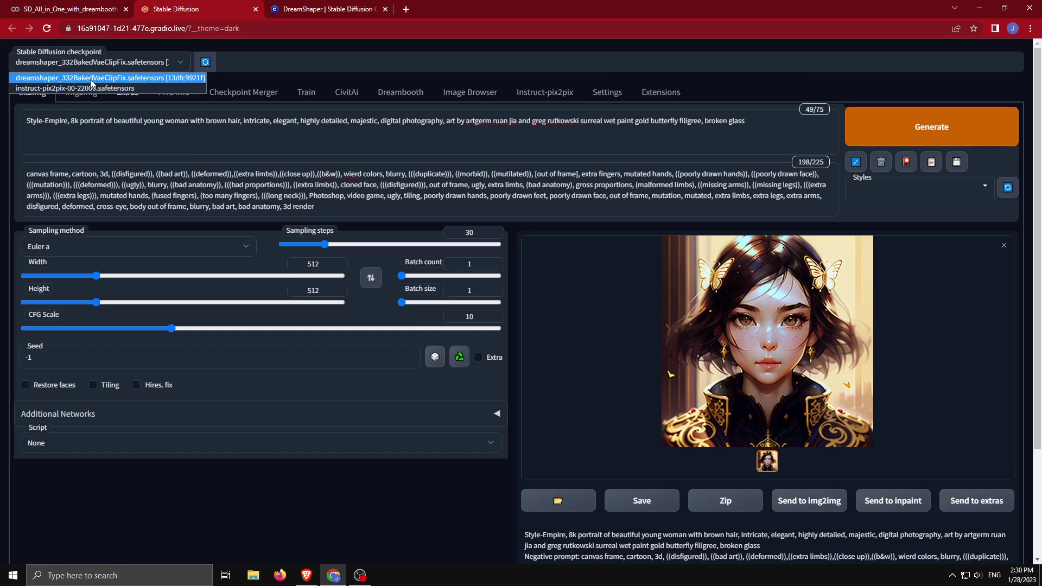
{"action": "left_click", "coordinate": [99, 79]}
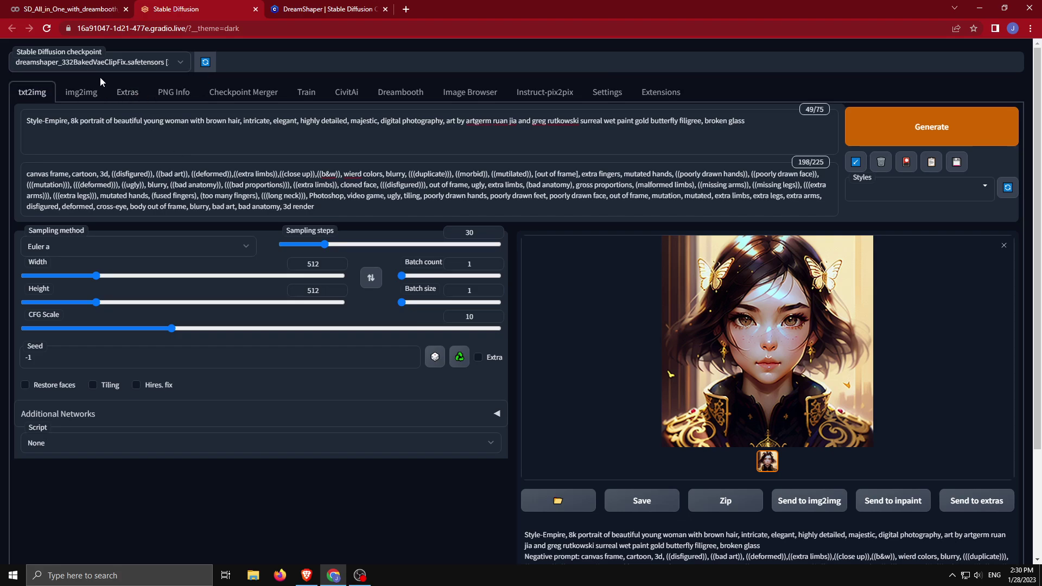
- Show the DreamShaper example image's generation data on CivitAI and select its prompt
{"action": "left_click", "coordinate": [312, 11]}
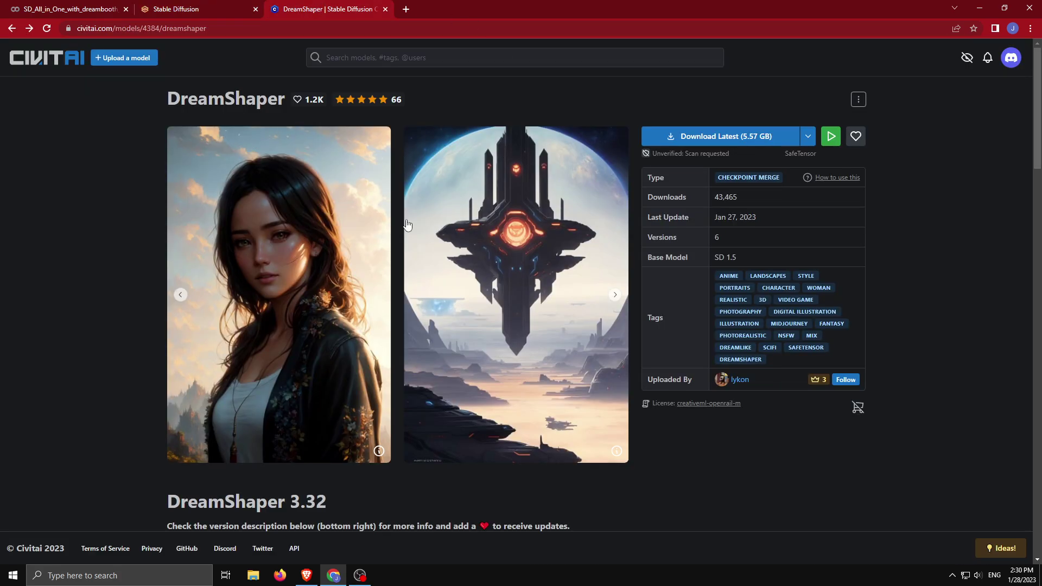
{"action": "left_click", "coordinate": [379, 450]}
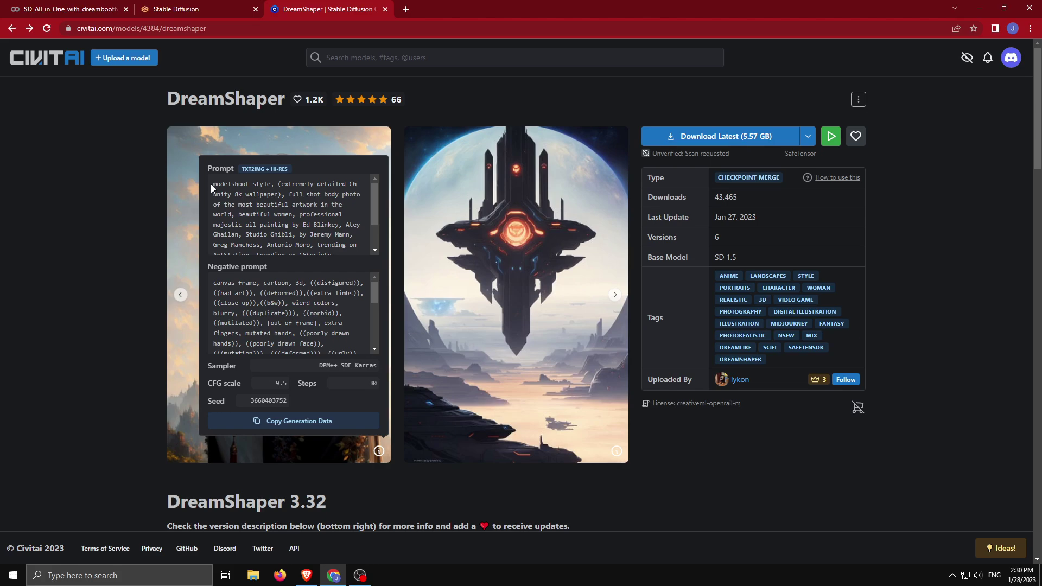
{"action": "left_click_drag", "start_coordinate": [215, 181], "coordinate": [357, 262]}
{"action": "key", "text": "ctrl+c"}
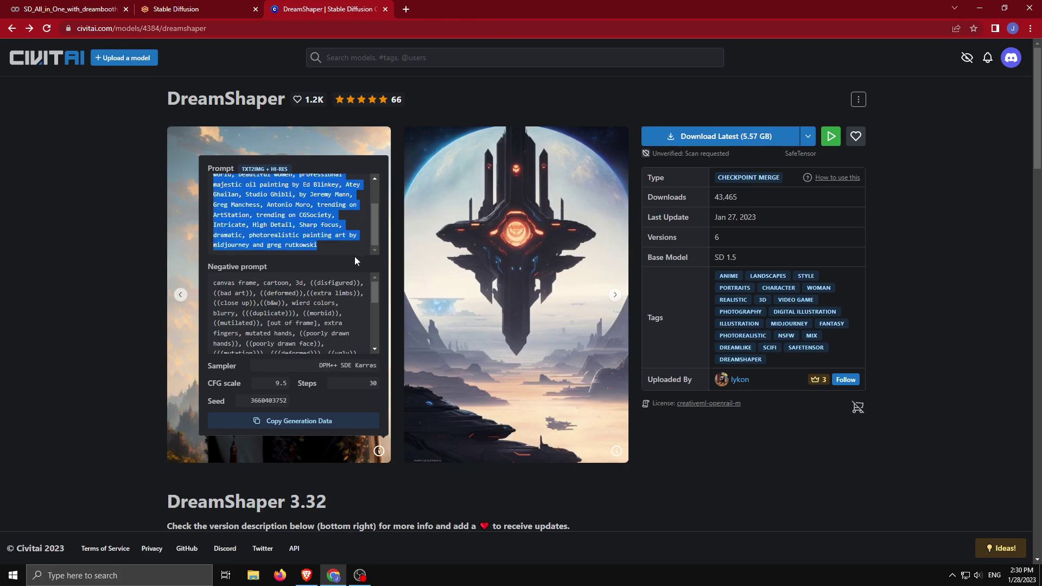
- Replace the txt2img prompt with the copied modelshoot-style DreamShaper prompt and generate
{"action": "left_click", "coordinate": [87, 9]}
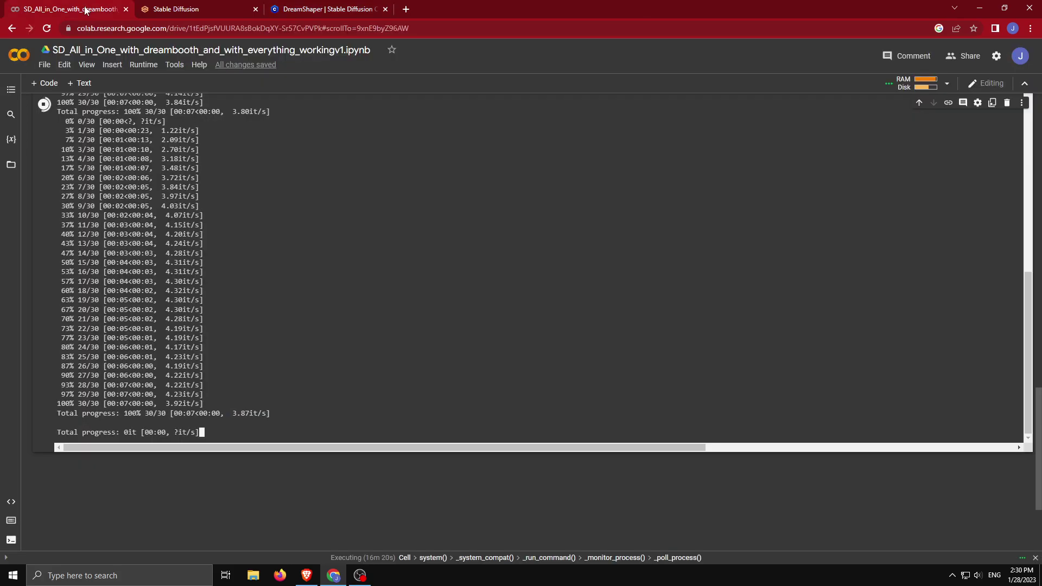
{"action": "left_click", "coordinate": [212, 8]}
{"action": "triple_click", "coordinate": [758, 124]}
{"action": "key", "text": "ctrl+v"}
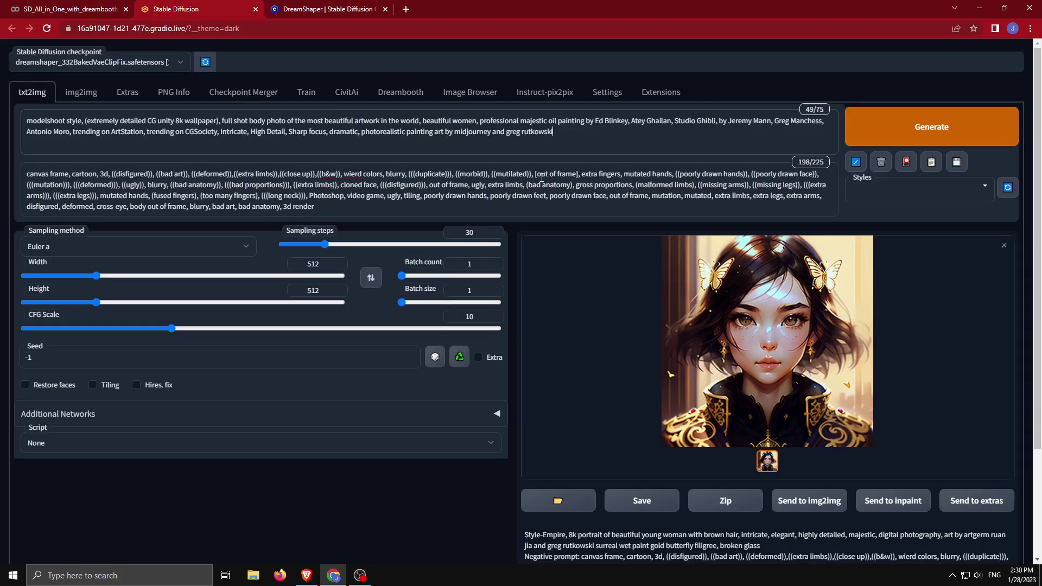
{"action": "left_click", "coordinate": [927, 131]}
{"action": "left_click", "coordinate": [926, 131]}
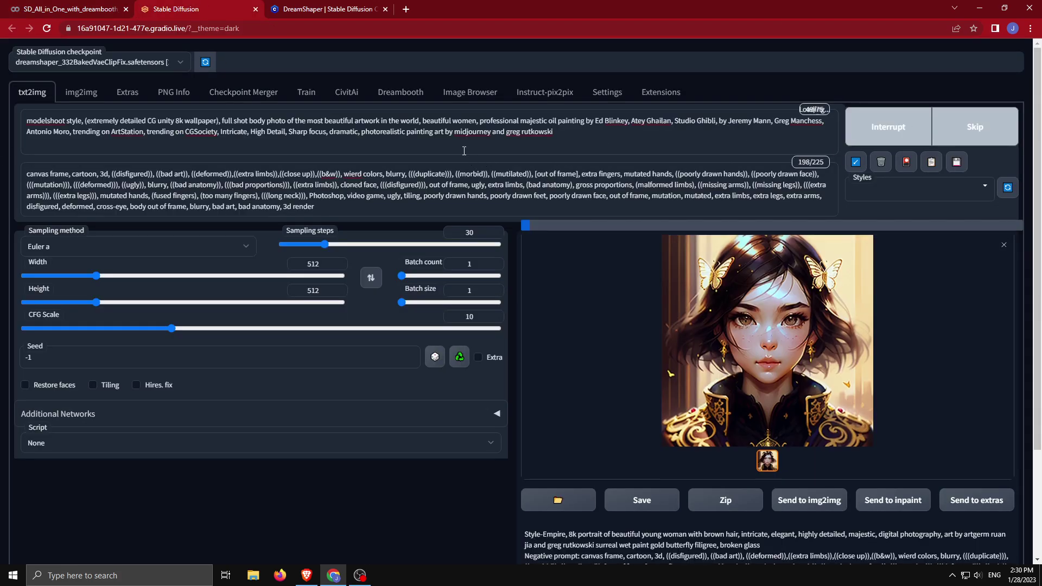
- Follow progress in the Colab log, then view the finished black-haired woman portrait full size
{"action": "left_click", "coordinate": [70, 9]}
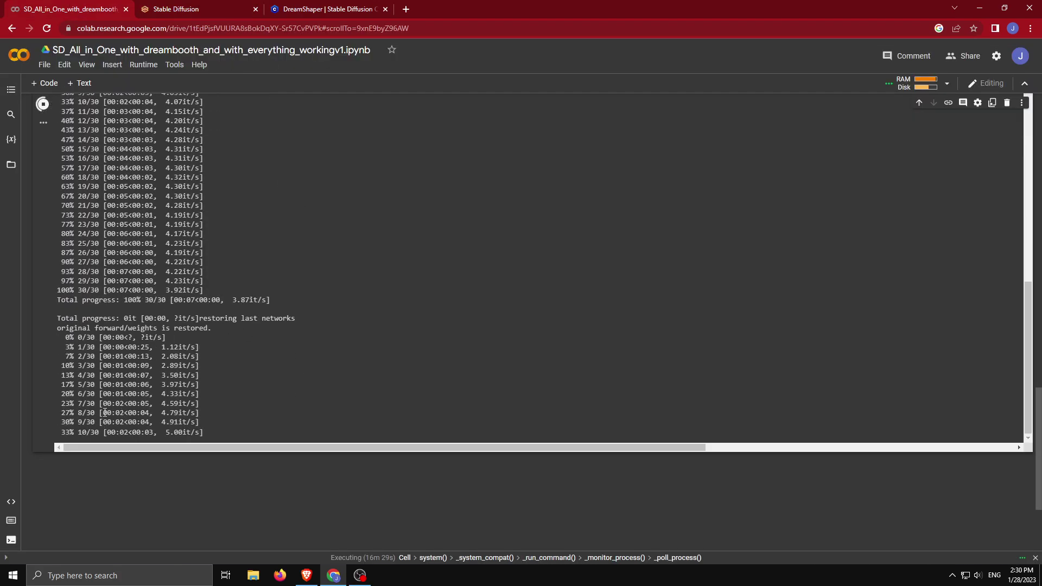
{"action": "left_click", "coordinate": [181, 9]}
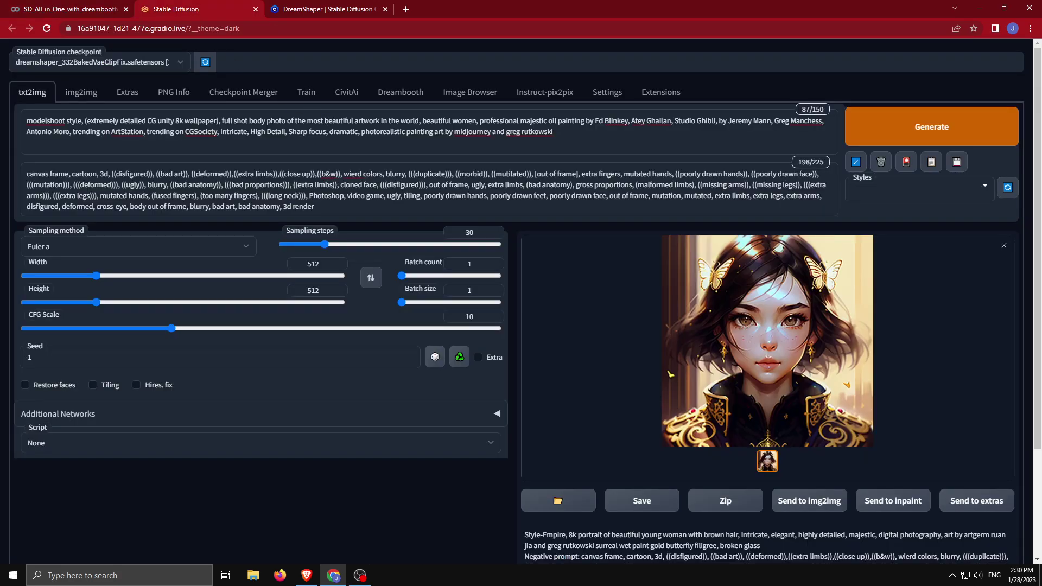
{"action": "left_click", "coordinate": [79, 6]}
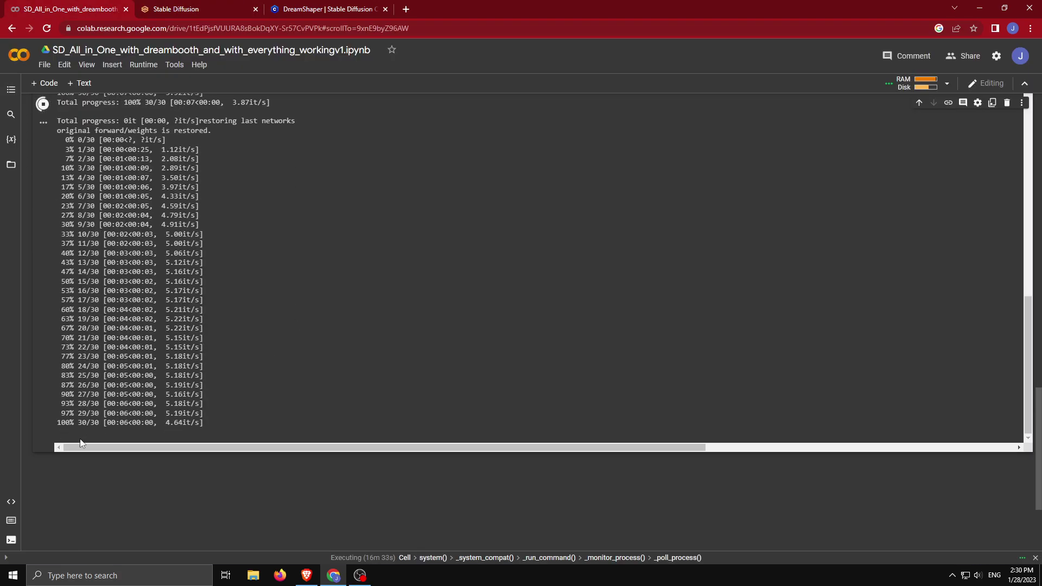
{"action": "left_click_drag", "start_coordinate": [57, 412], "coordinate": [73, 413]}
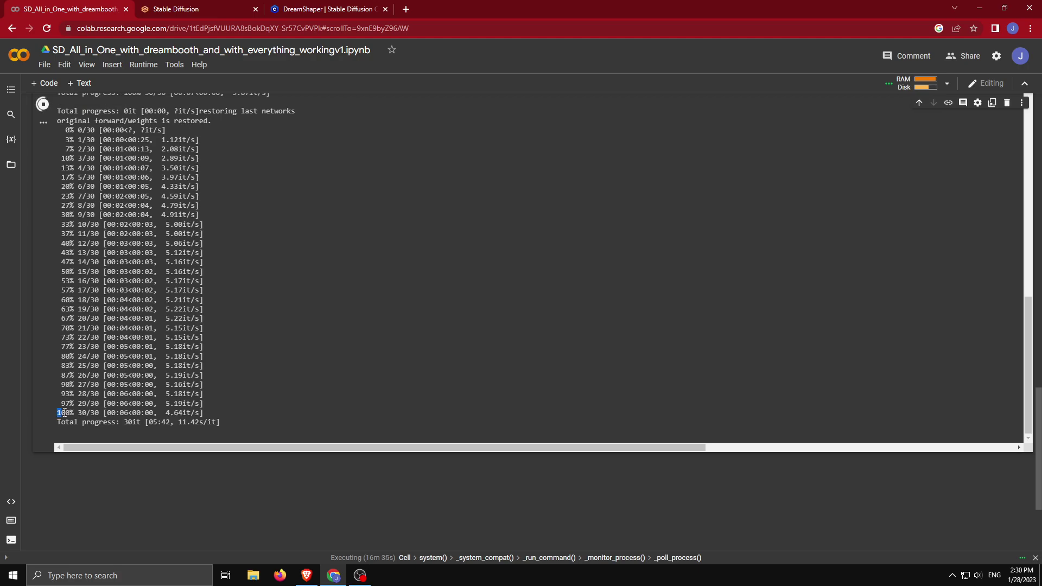
{"action": "left_click", "coordinate": [196, 10]}
{"action": "left_click", "coordinate": [773, 277]}
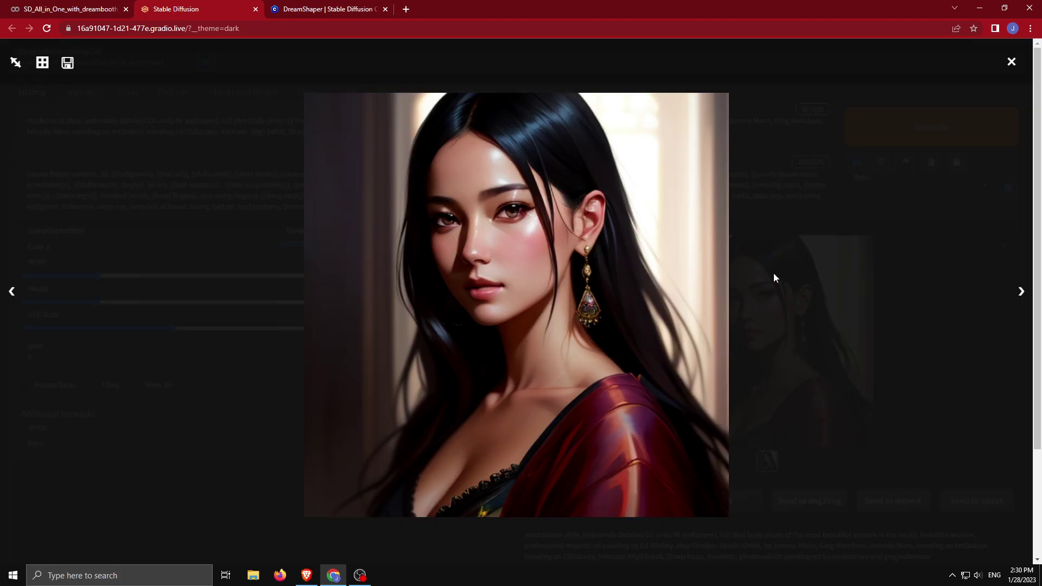
{"action": "left_click", "coordinate": [781, 215]}
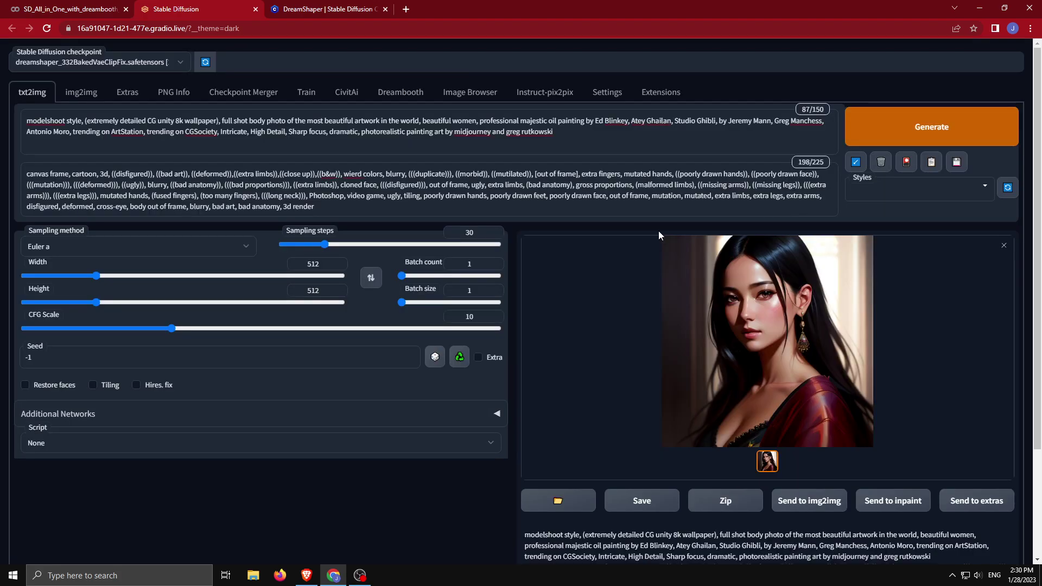
- Open Settings > Additional Networks and copy the LoRA folder path from the Colab notebook
{"action": "left_click", "coordinate": [605, 93]}
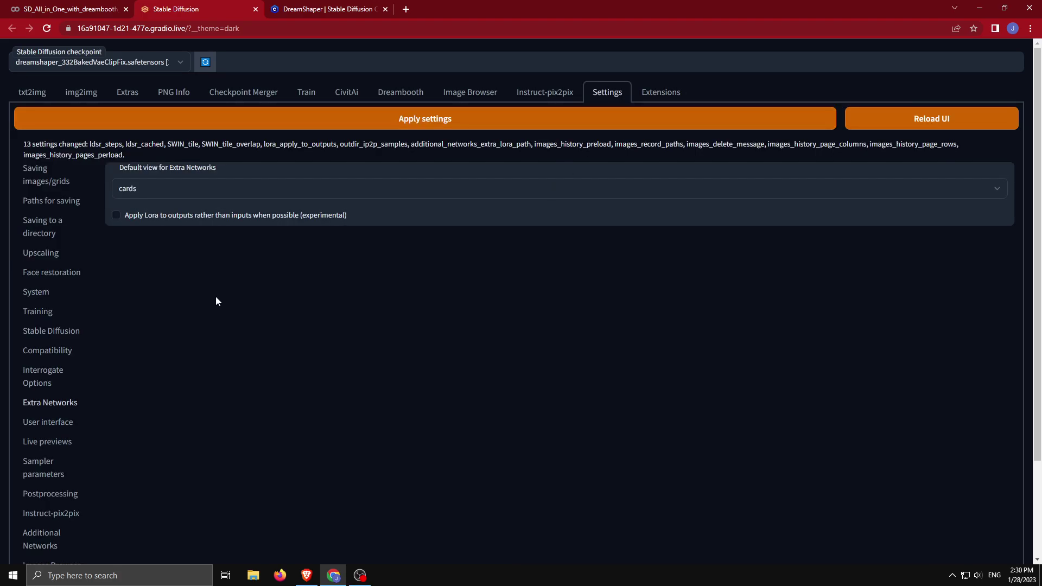
{"action": "scroll", "coordinate": [72, 337], "scroll_direction": "down", "scroll_amount": 3}
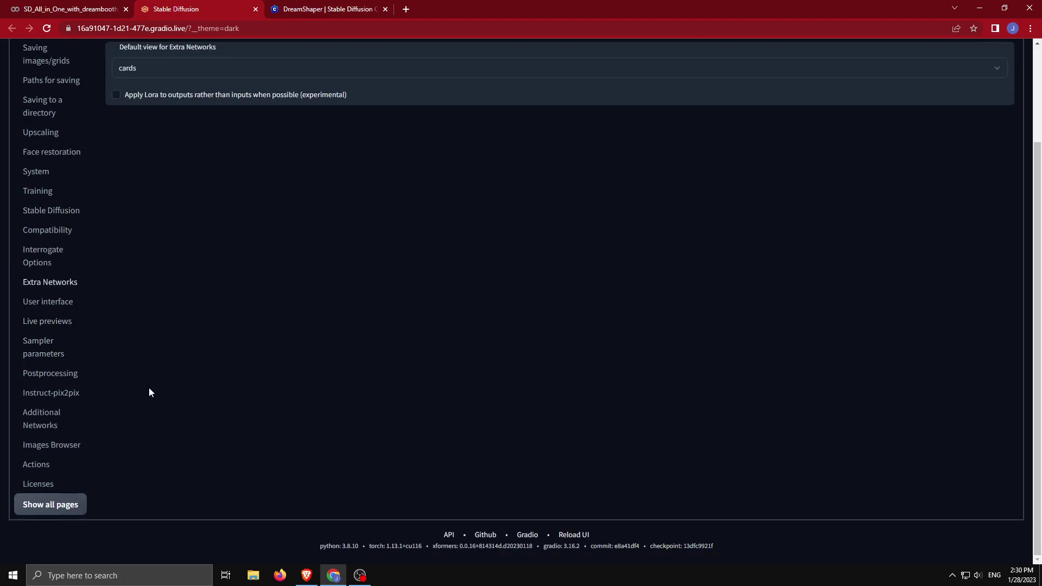
{"action": "left_click", "coordinate": [42, 420]}
{"action": "scroll", "coordinate": [190, 395], "scroll_direction": "up", "scroll_amount": 1}
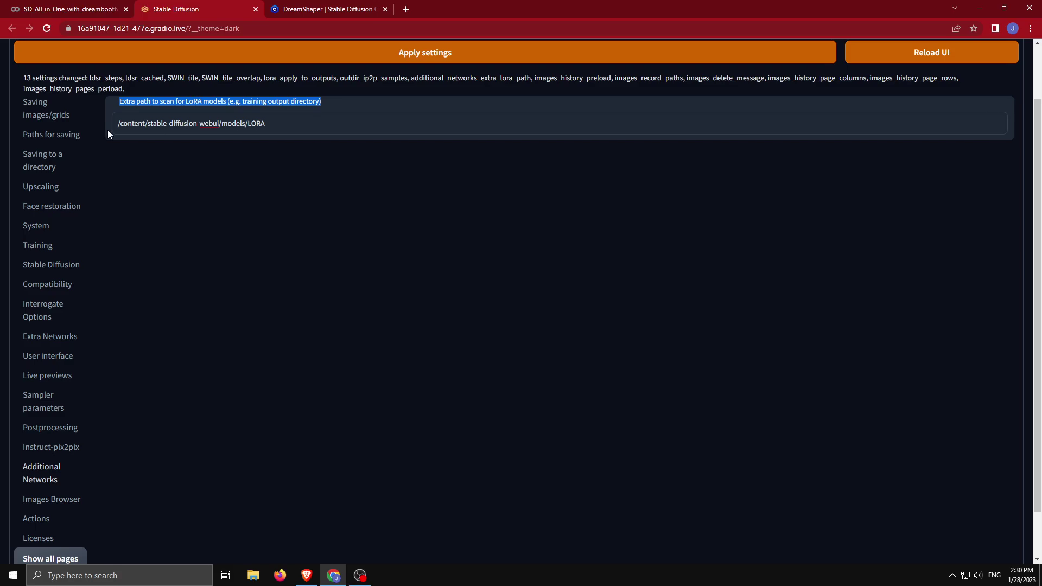
{"action": "left_click", "coordinate": [65, 13]}
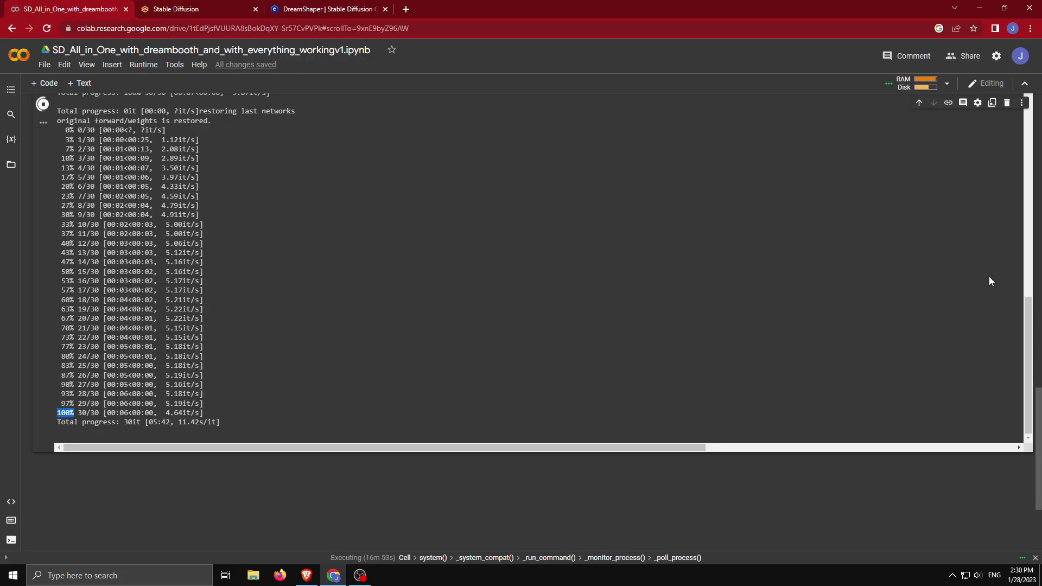
{"action": "scroll", "coordinate": [988, 279], "scroll_direction": "up", "scroll_amount": 5}
{"action": "scroll", "coordinate": [988, 279], "scroll_direction": "up", "scroll_amount": 4}
{"action": "scroll", "coordinate": [998, 304], "scroll_direction": "up", "scroll_amount": 1}
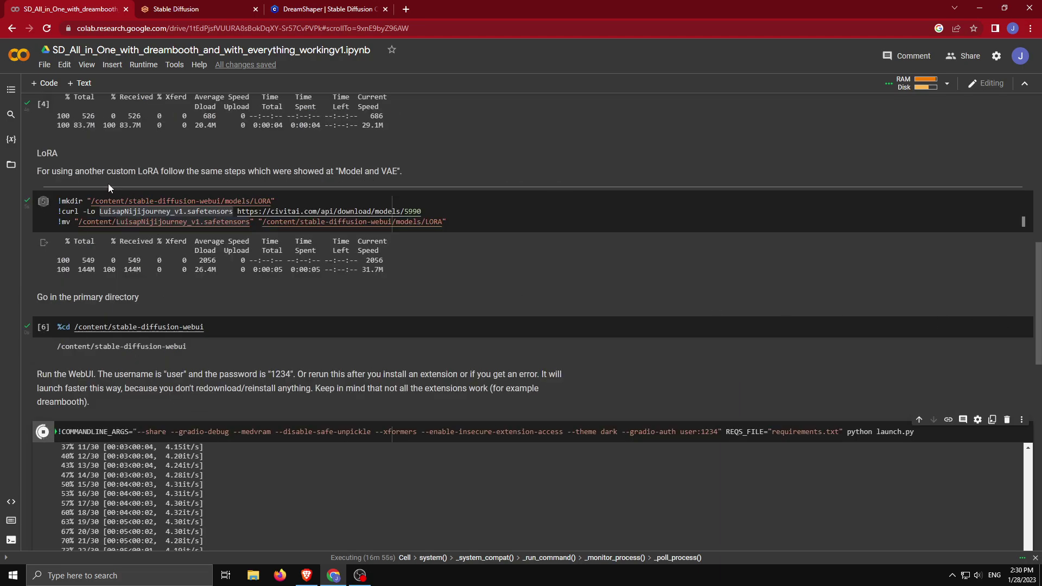
{"action": "left_click_drag", "start_coordinate": [91, 201], "coordinate": [271, 201]}
{"action": "key", "text": "ctrl+c"}
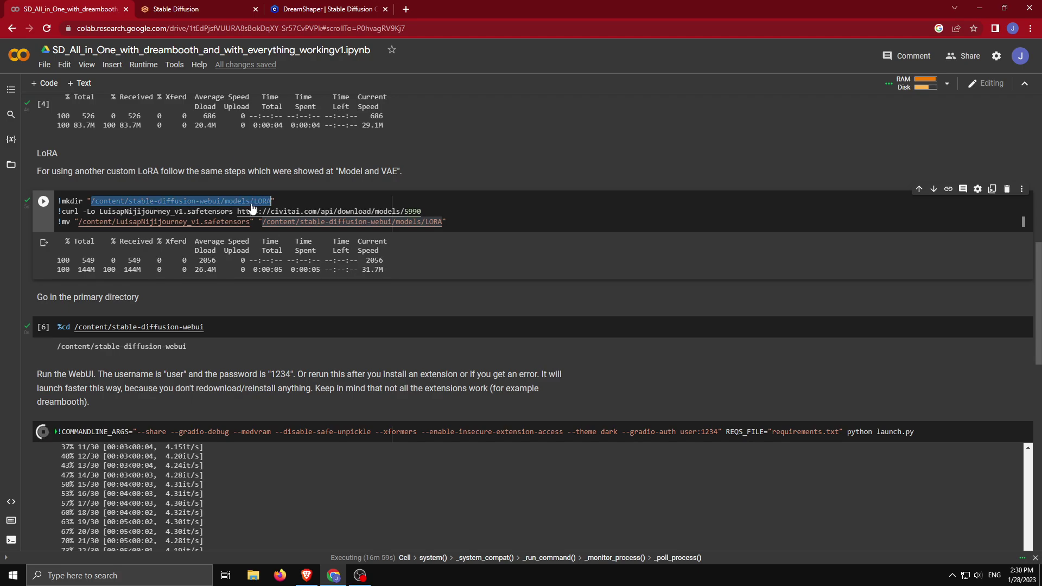
- Paste /content/stable-diffusion-webui/models/LORA into the extra LoRA path field and apply settings
{"action": "left_click", "coordinate": [315, 10]}
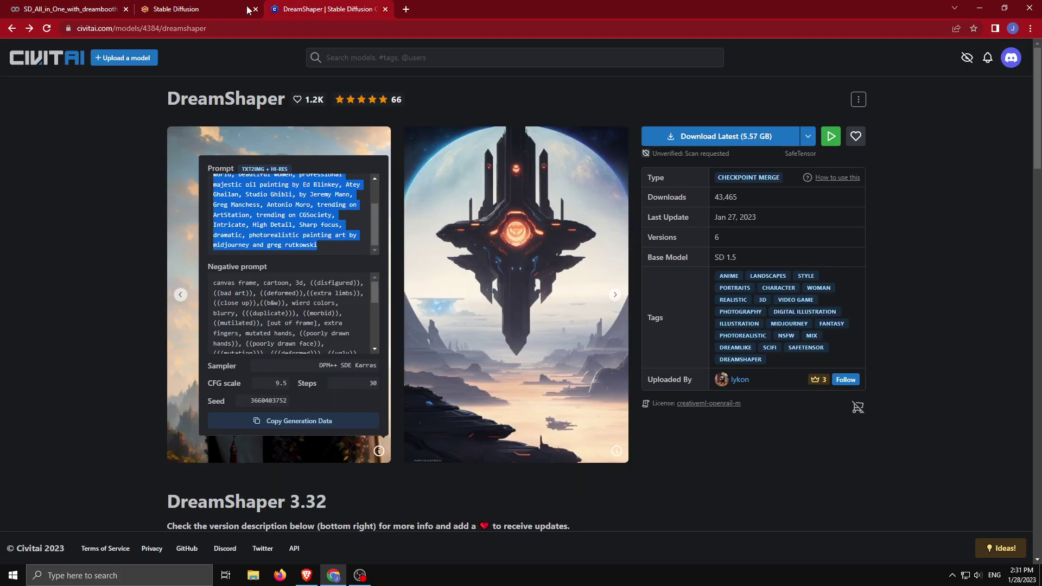
{"action": "left_click", "coordinate": [179, 9]}
{"action": "triple_click", "coordinate": [322, 121]}
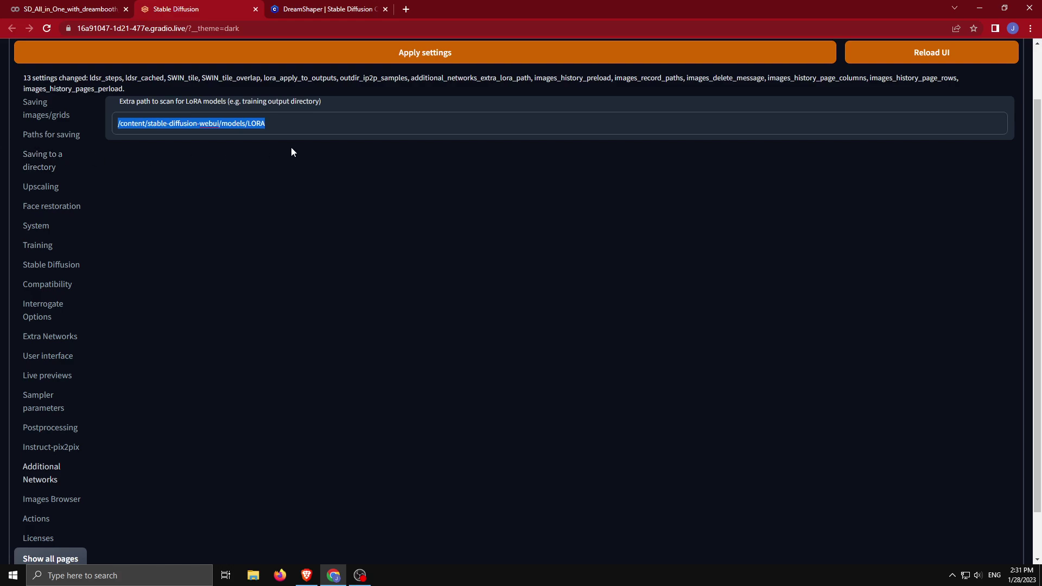
{"action": "key", "text": "ctrl+v"}
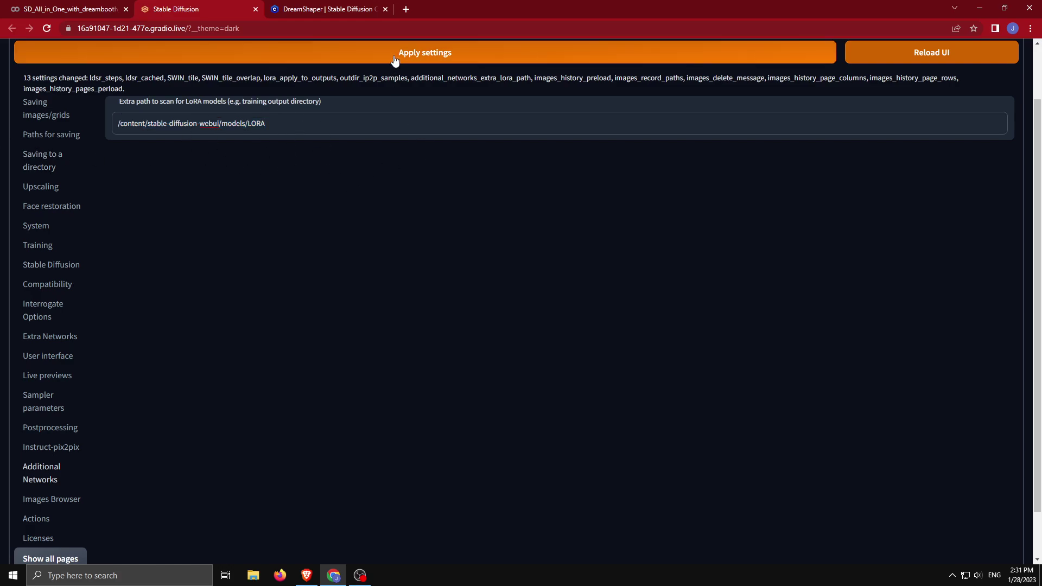
{"action": "left_click", "coordinate": [441, 57]}
{"action": "scroll", "coordinate": [197, 278], "scroll_direction": "up", "scroll_amount": 1}
{"action": "scroll", "coordinate": [197, 282], "scroll_direction": "up", "scroll_amount": 1}
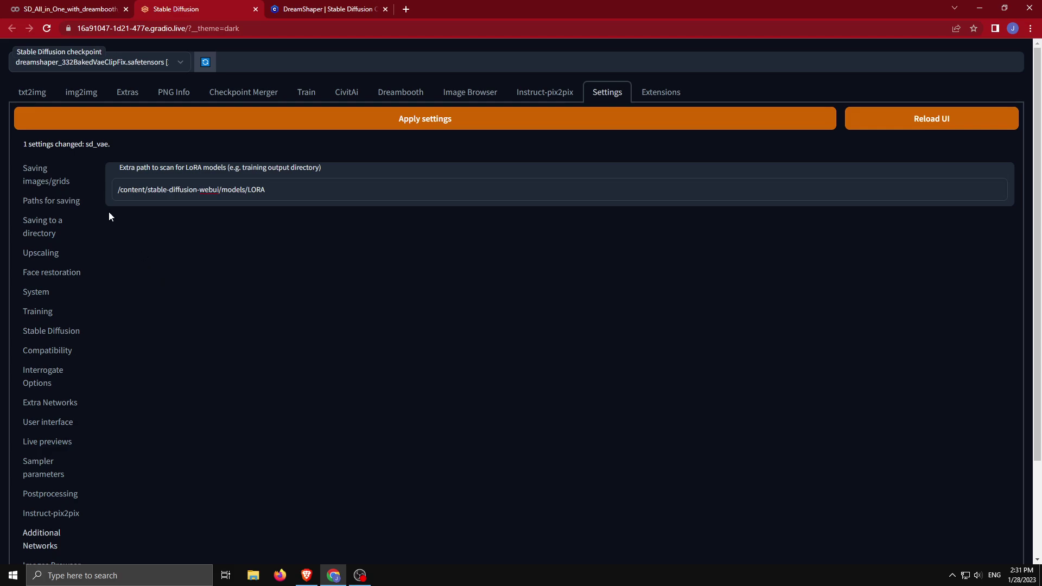
{"action": "left_click", "coordinate": [32, 93]}
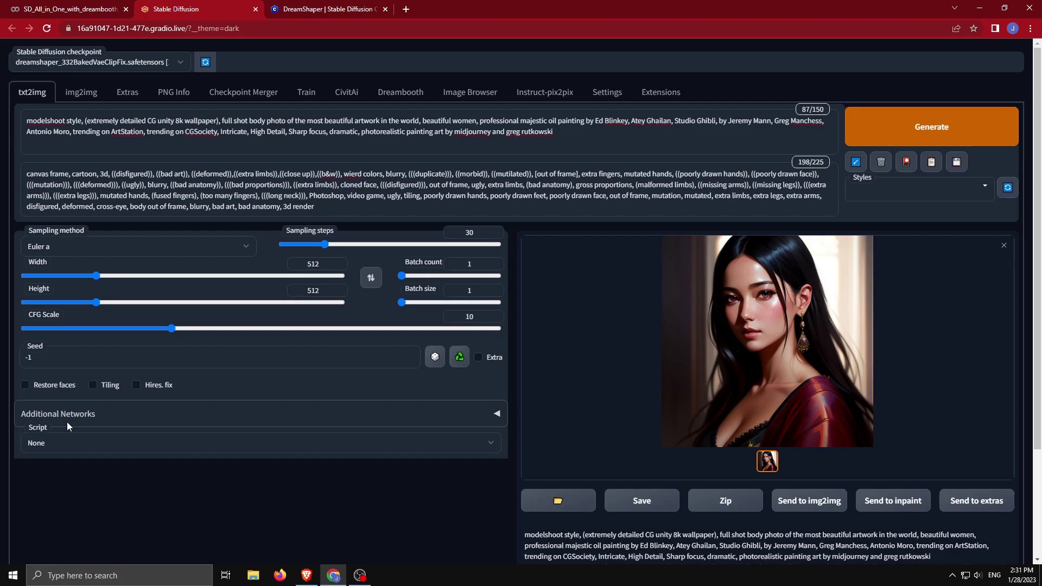
- Set Additional Networks Model 1 to LuisapNijijourney_v1 with weight 0.6
{"action": "left_click", "coordinate": [468, 419]}
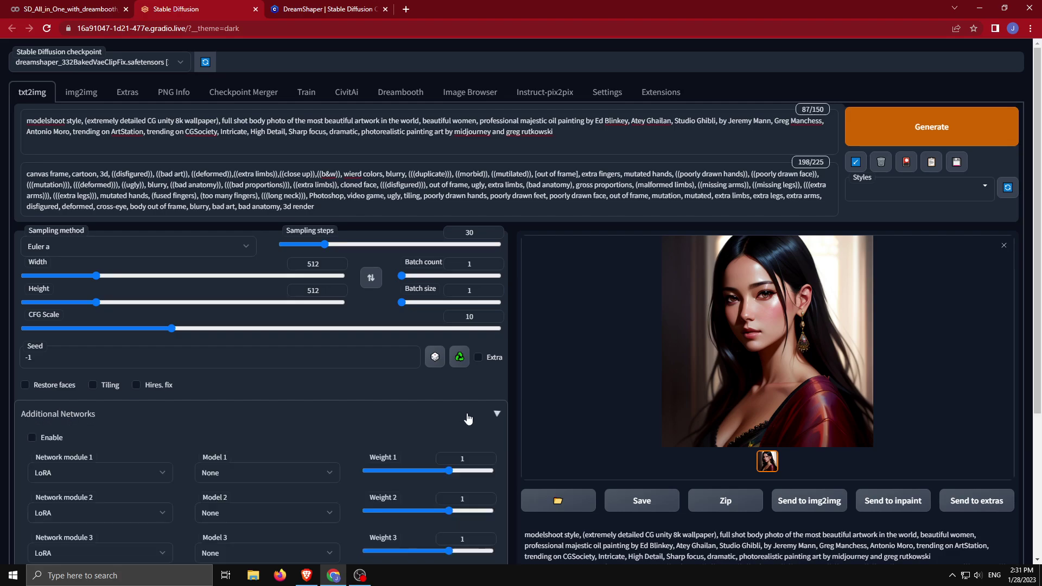
{"action": "scroll", "coordinate": [226, 414], "scroll_direction": "down", "scroll_amount": 1}
{"action": "scroll", "coordinate": [225, 412], "scroll_direction": "down", "scroll_amount": 1}
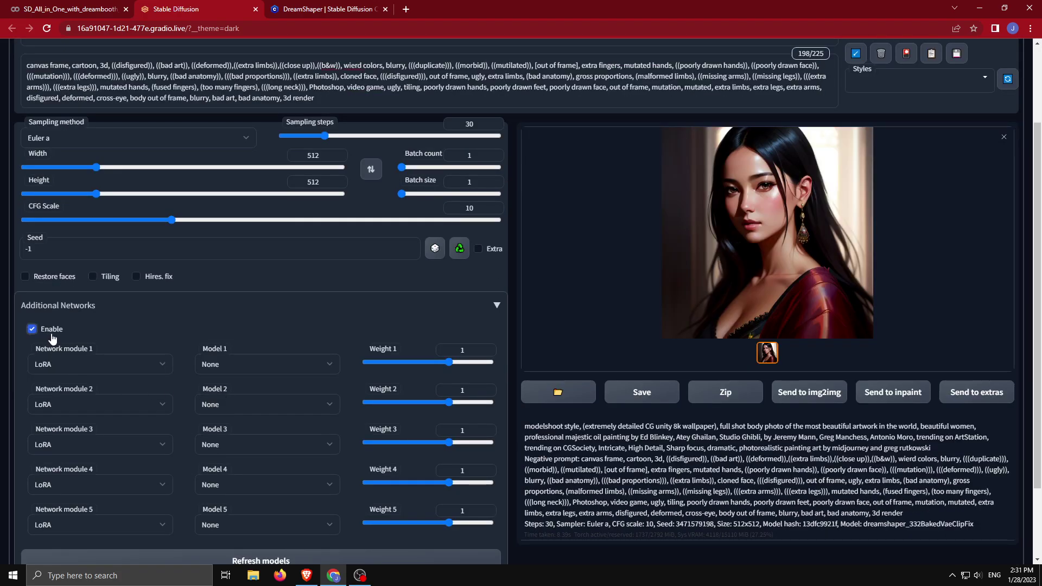
{"action": "scroll", "coordinate": [203, 367], "scroll_direction": "down", "scroll_amount": 1}
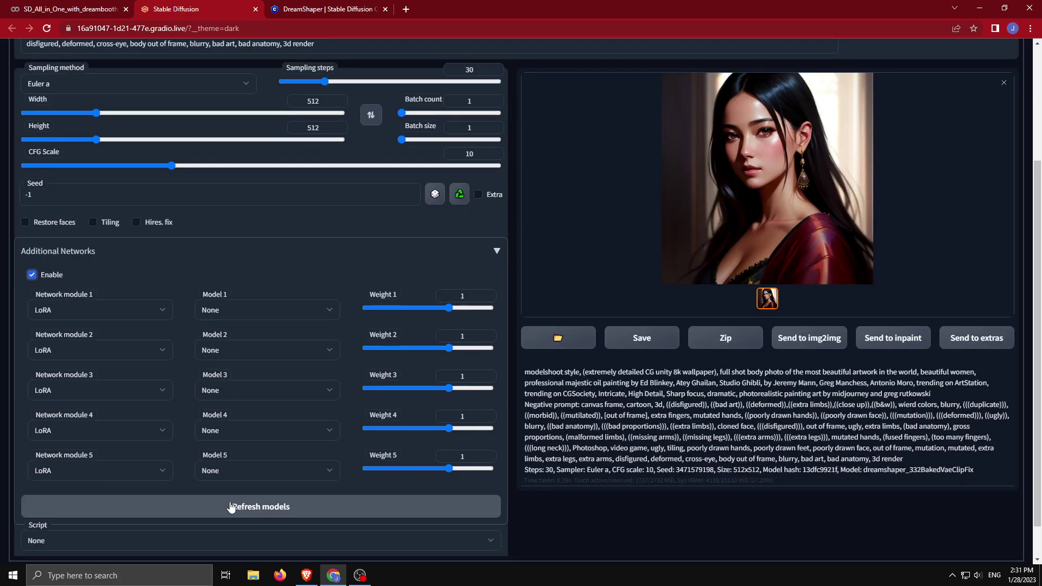
{"action": "left_click", "coordinate": [245, 311]}
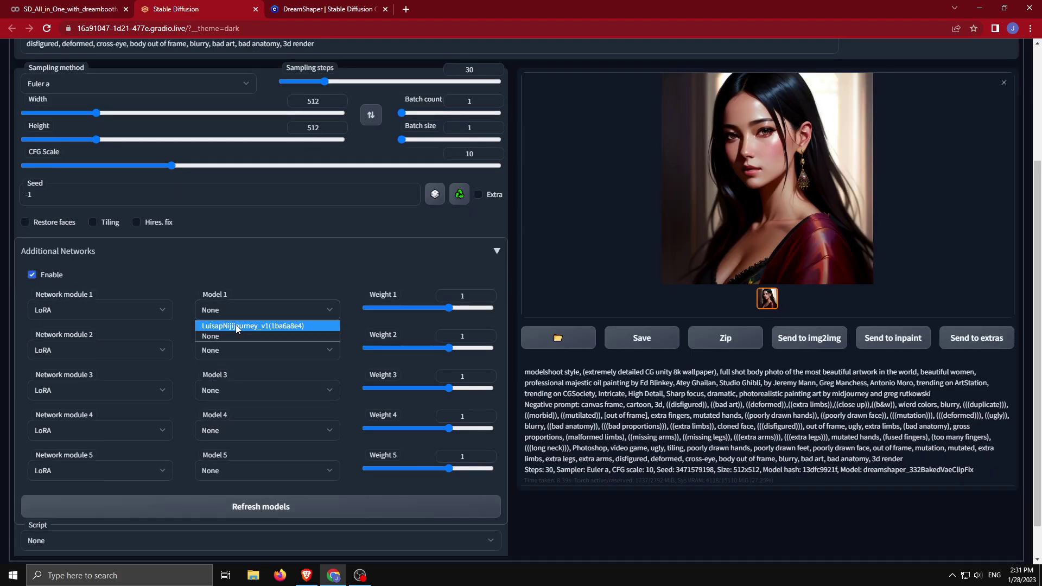
{"action": "left_click", "coordinate": [239, 326]}
{"action": "left_click_drag", "start_coordinate": [439, 314], "coordinate": [433, 312]}
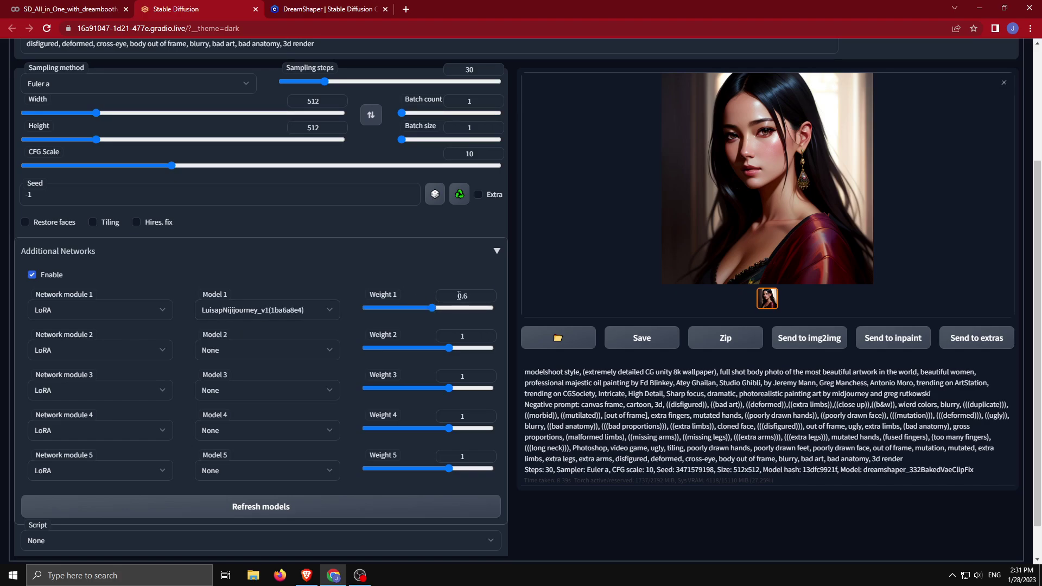
- Generate with the LoRA, watch progress in Colab, and view the new anime-style portrait
{"action": "scroll", "coordinate": [528, 293], "scroll_direction": "up", "scroll_amount": 3}
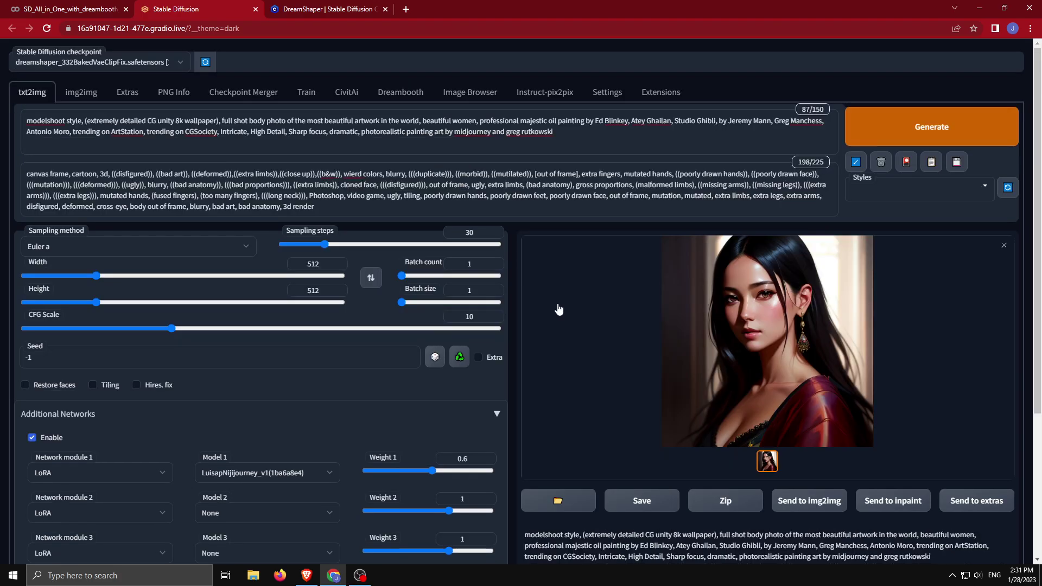
{"action": "left_click", "coordinate": [899, 127]}
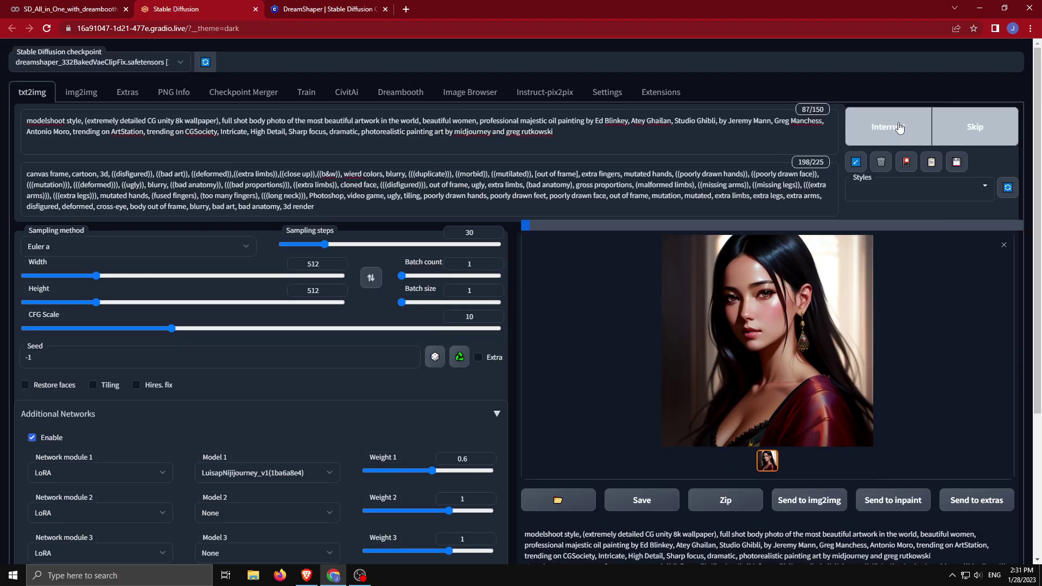
{"action": "left_click", "coordinate": [73, 8]}
{"action": "scroll", "coordinate": [586, 349], "scroll_direction": "down", "scroll_amount": 4}
{"action": "scroll", "coordinate": [560, 346], "scroll_direction": "down", "scroll_amount": 2}
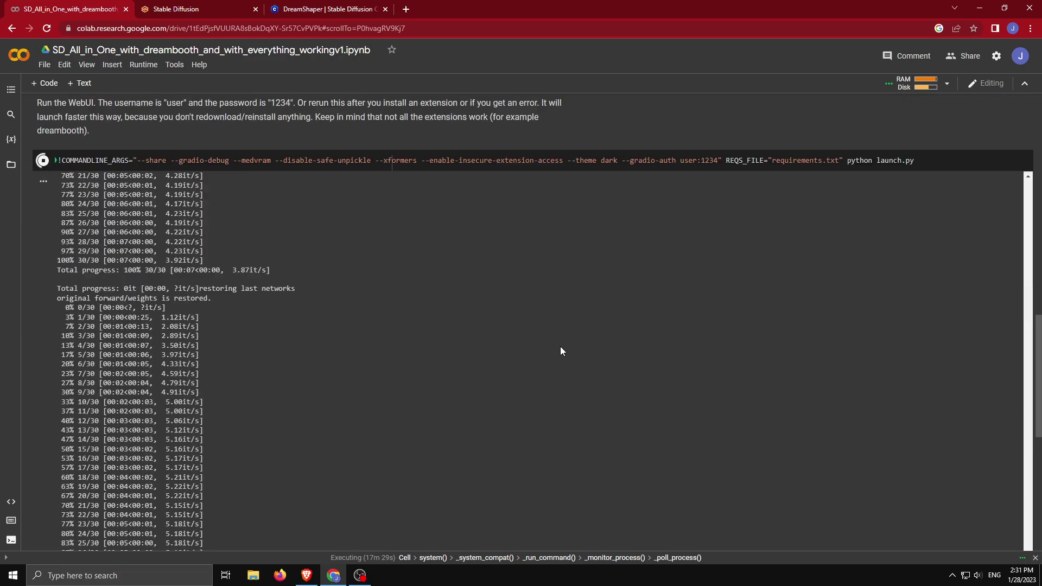
{"action": "scroll", "coordinate": [560, 346], "scroll_direction": "down", "scroll_amount": 1}
{"action": "scroll", "coordinate": [560, 346], "scroll_direction": "down", "scroll_amount": 2}
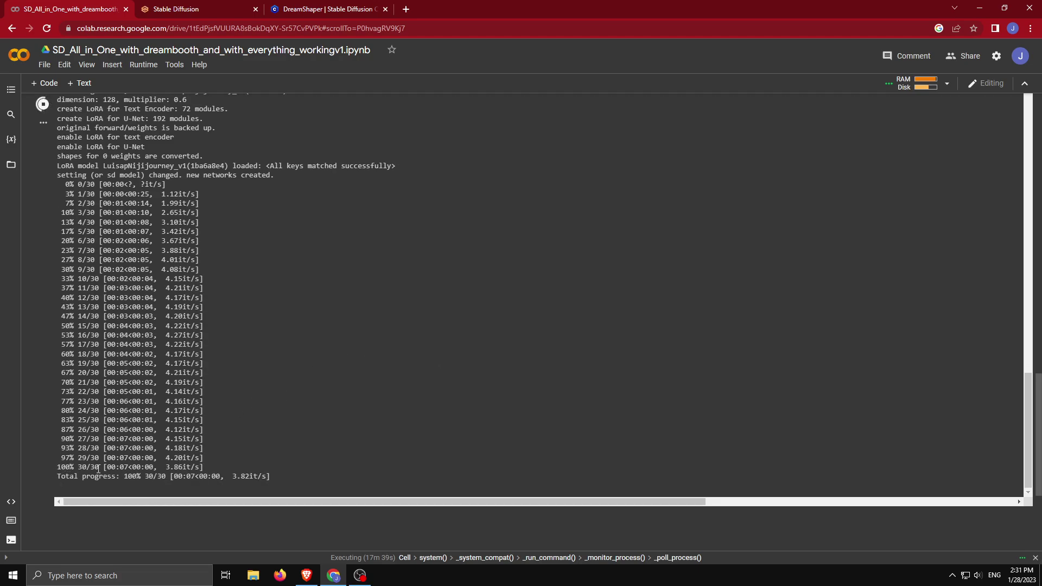
{"action": "left_click", "coordinate": [209, 11]}
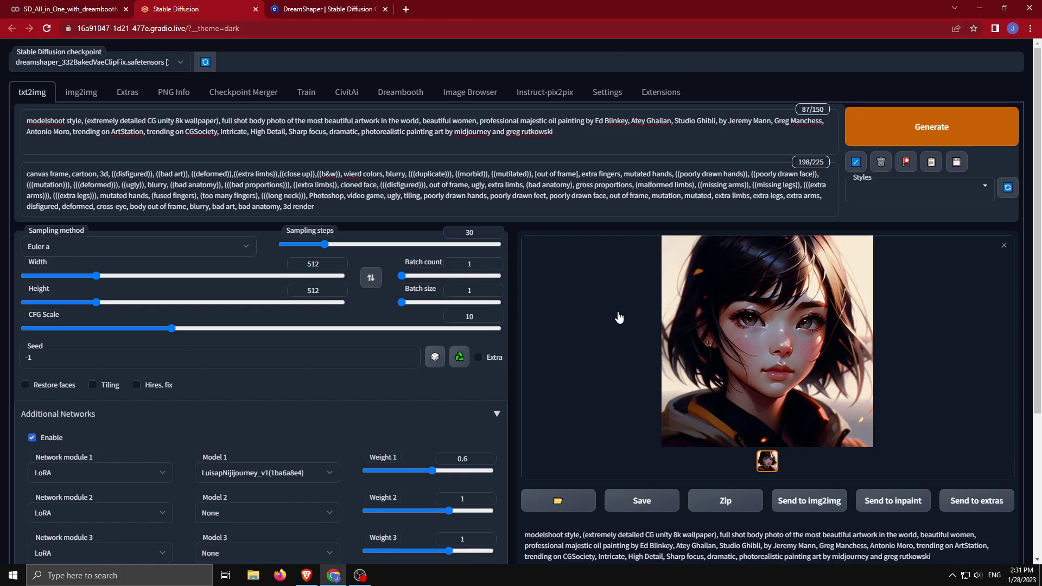
{"action": "left_click", "coordinate": [747, 304]}
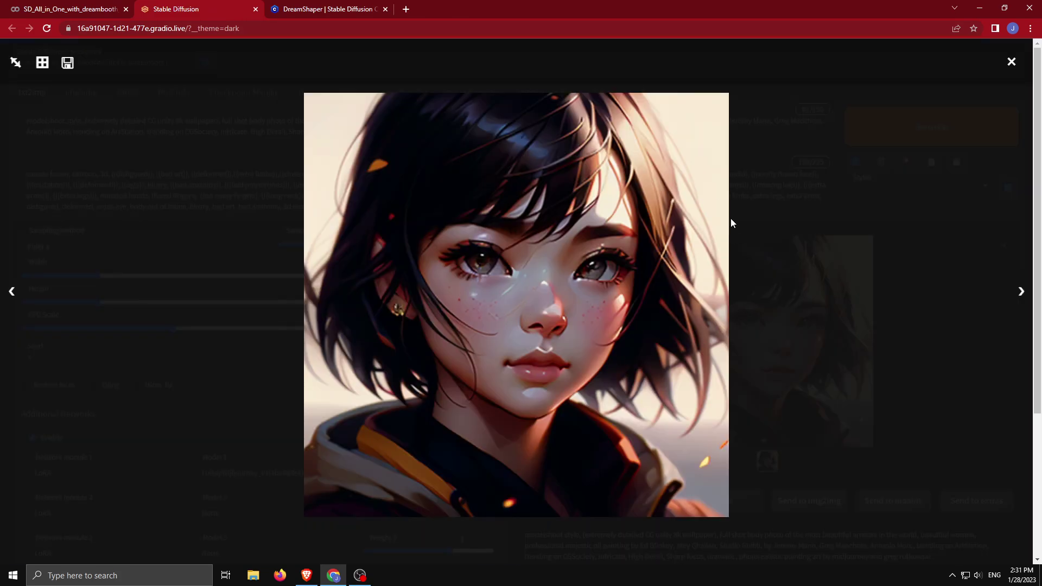
{"action": "left_click", "coordinate": [854, 266]}
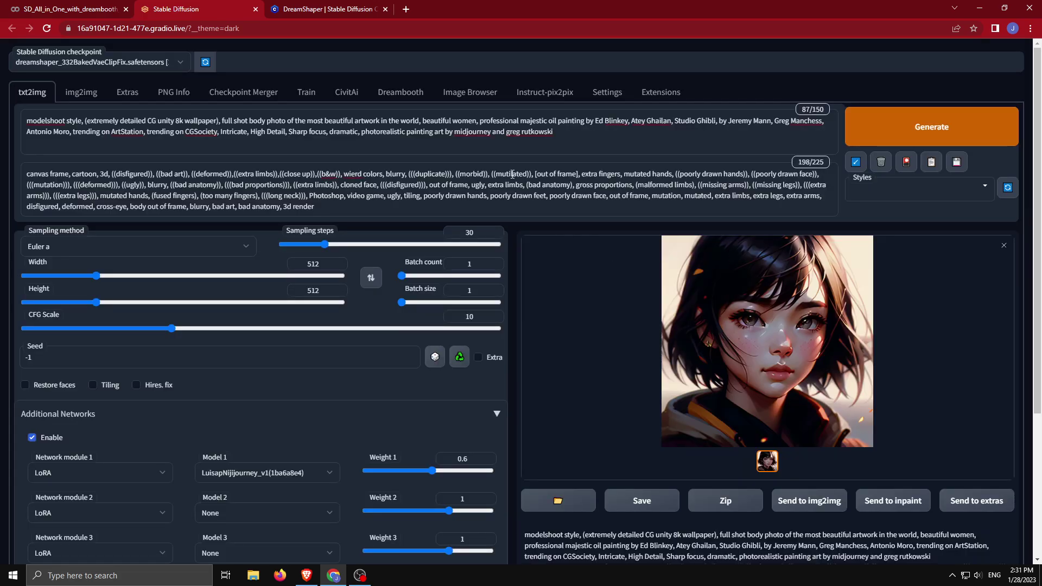
- Search CivitAI for 'nijistyle', open the [LuisaP]NijiStyle Stable page, and clear the search box
{"action": "left_click", "coordinate": [354, 9]}
{"action": "left_click", "coordinate": [430, 59]}
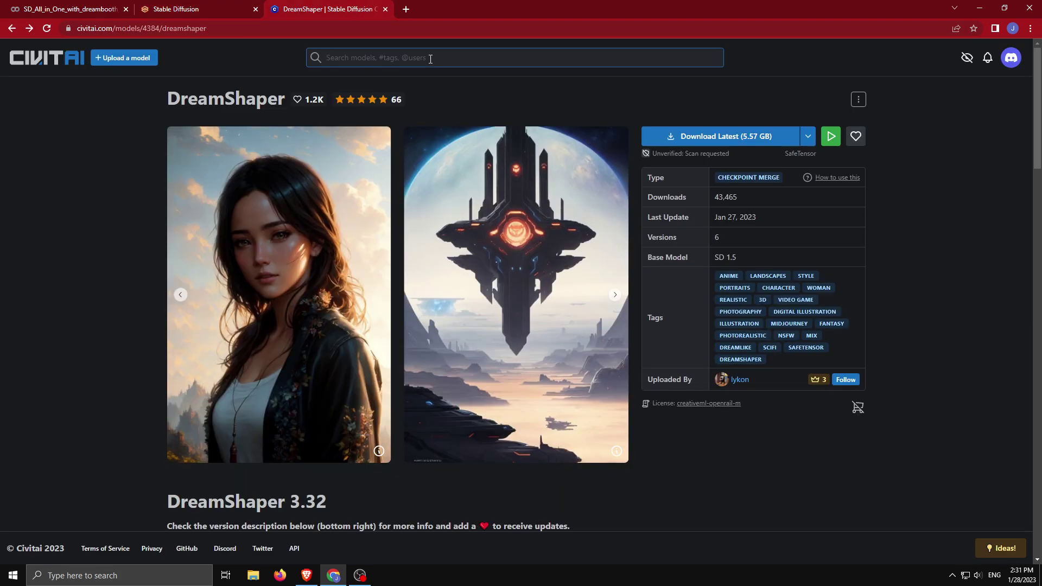
{"action": "type", "text": "nijist"}
{"action": "type", "text": "y"}
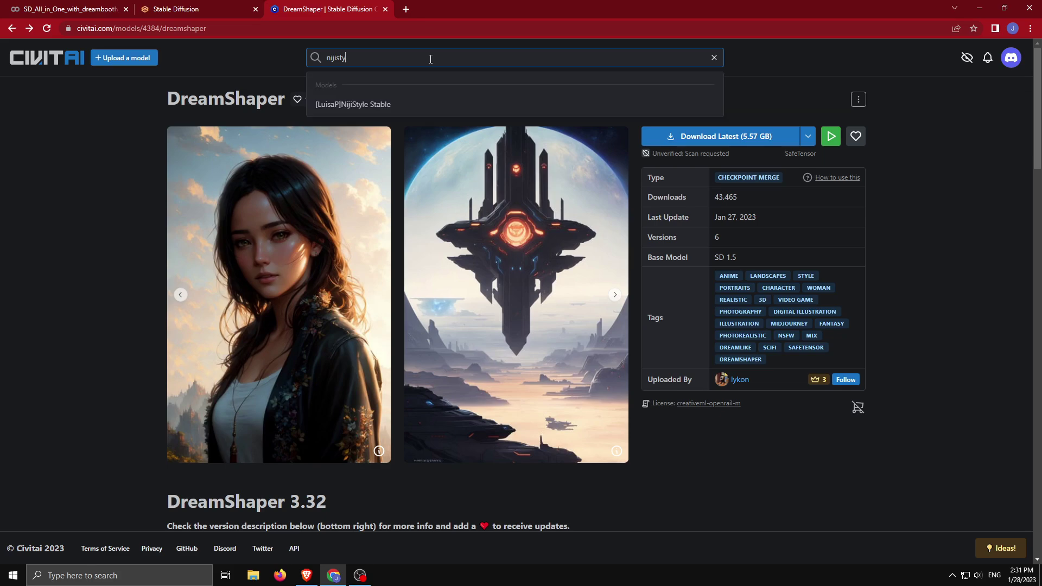
{"action": "type", "text": "eke"}
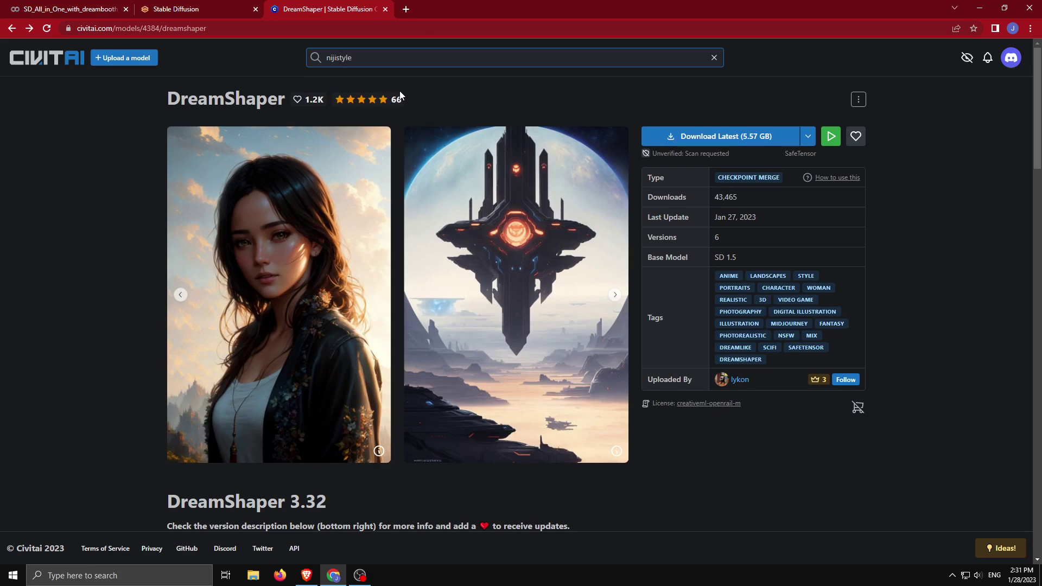
{"action": "left_click", "coordinate": [379, 104]}
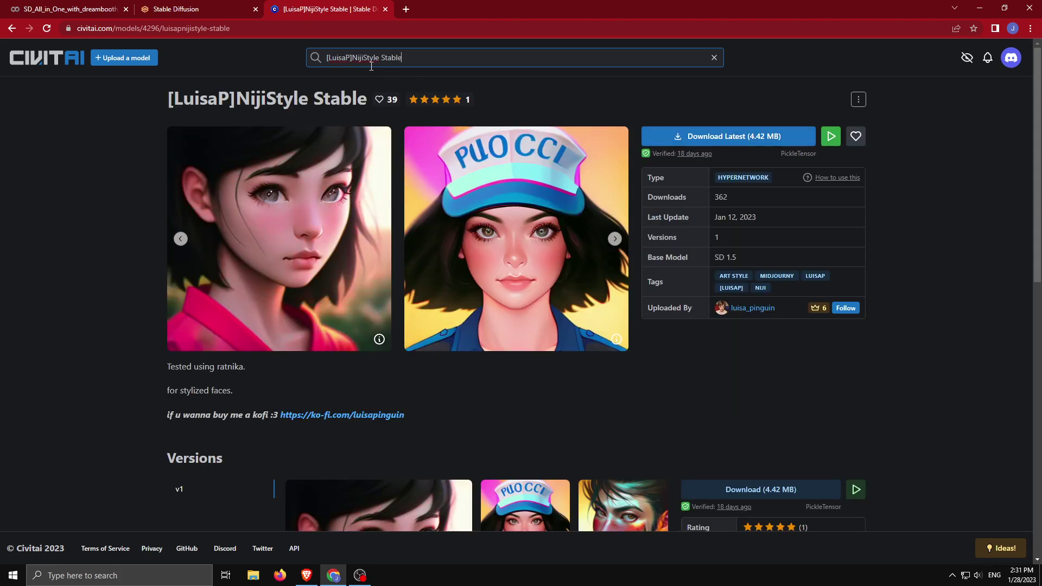
{"action": "left_click", "coordinate": [279, 63]}
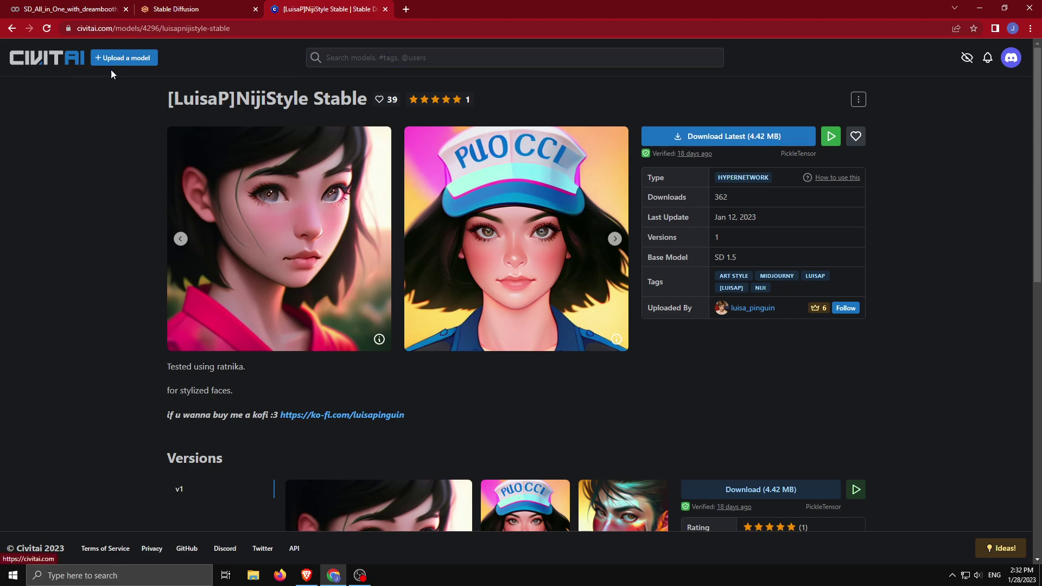
- Filter the CivitAI home listing to show LORA models instead of Hypernetworks
{"action": "left_click", "coordinate": [70, 61]}
{"action": "left_click", "coordinate": [856, 95]}
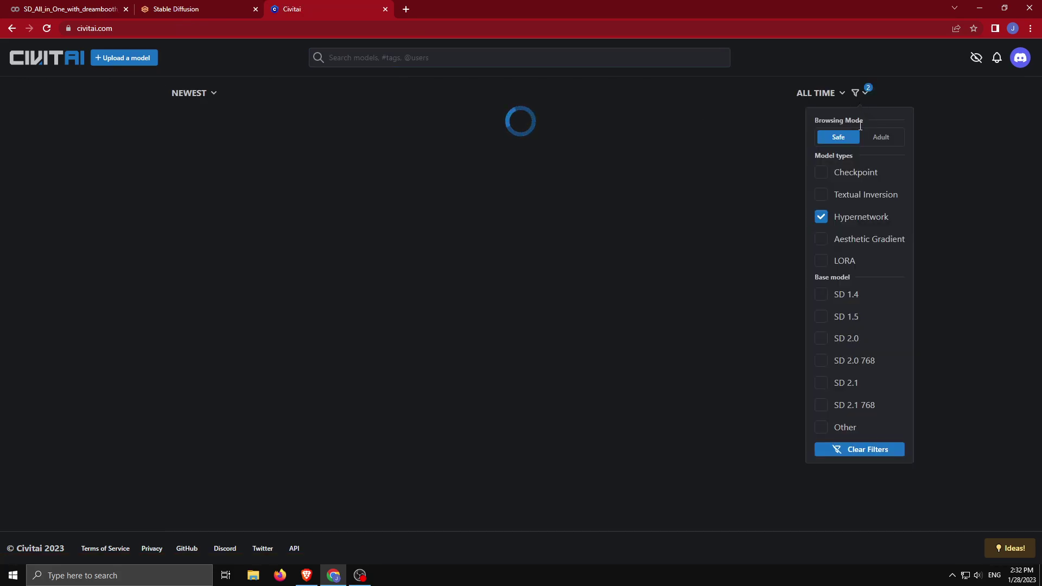
{"action": "left_click", "coordinate": [820, 217]}
{"action": "left_click", "coordinate": [821, 261]}
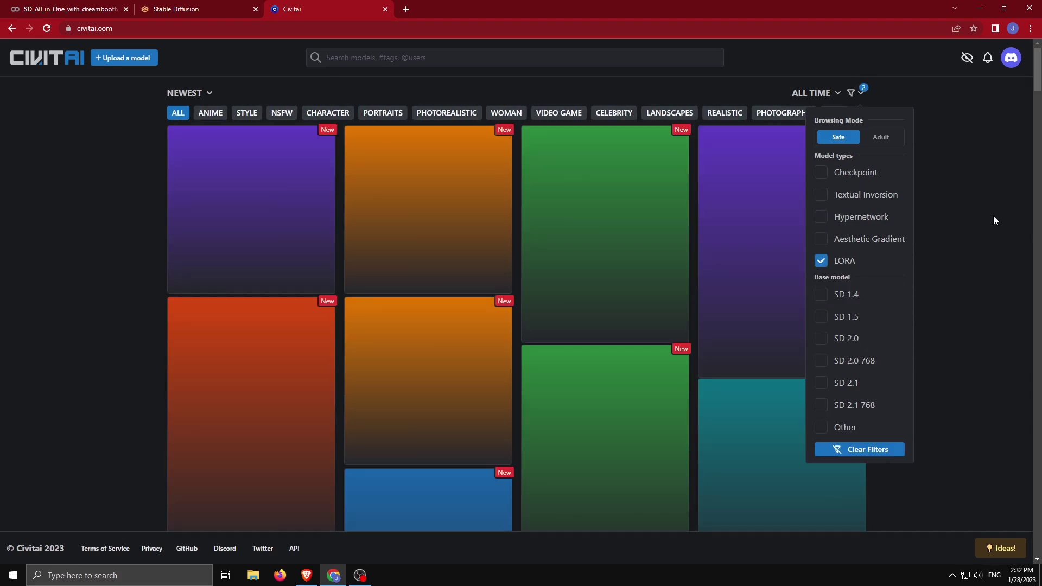
{"action": "left_click", "coordinate": [995, 220]}
- Browse the LORA grid and open the [LuisaP] NijiJourney LORA model page
{"action": "scroll", "coordinate": [540, 186], "scroll_direction": "down", "scroll_amount": 2}
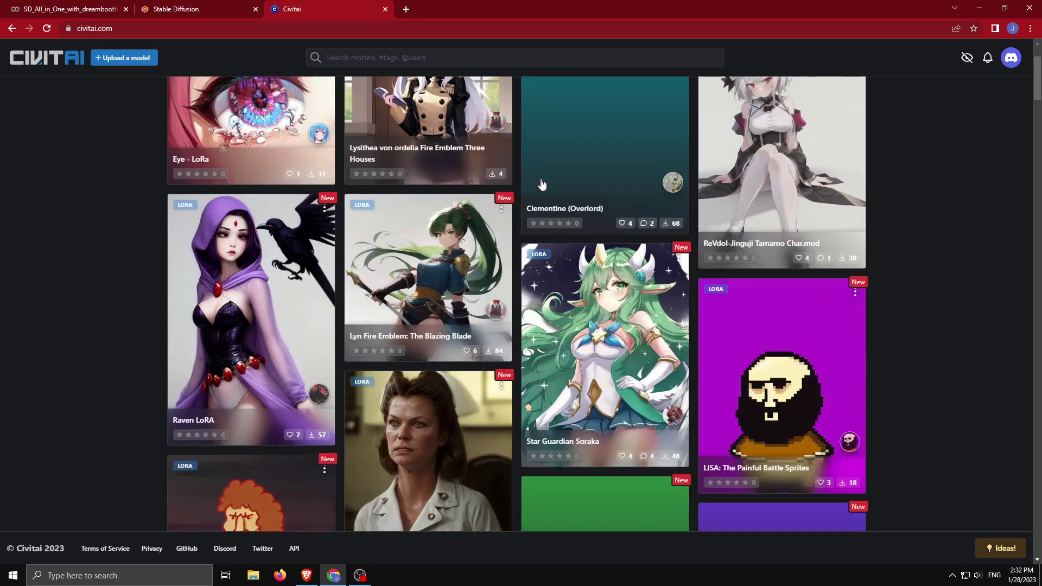
{"action": "scroll", "coordinate": [545, 163], "scroll_direction": "down", "scroll_amount": 4}
{"action": "scroll", "coordinate": [551, 165], "scroll_direction": "down", "scroll_amount": 4}
{"action": "scroll", "coordinate": [551, 164], "scroll_direction": "down", "scroll_amount": 3}
{"action": "scroll", "coordinate": [529, 170], "scroll_direction": "down", "scroll_amount": 4}
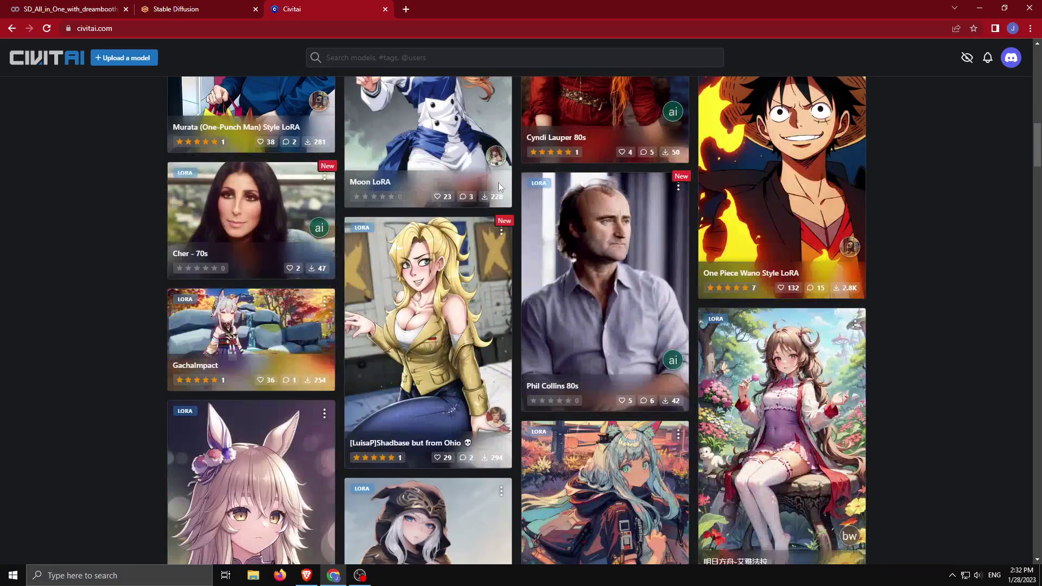
{"action": "scroll", "coordinate": [498, 182], "scroll_direction": "down", "scroll_amount": 4}
{"action": "scroll", "coordinate": [498, 185], "scroll_direction": "down", "scroll_amount": 4}
{"action": "scroll", "coordinate": [498, 185], "scroll_direction": "down", "scroll_amount": 5}
{"action": "scroll", "coordinate": [496, 182], "scroll_direction": "down", "scroll_amount": 2}
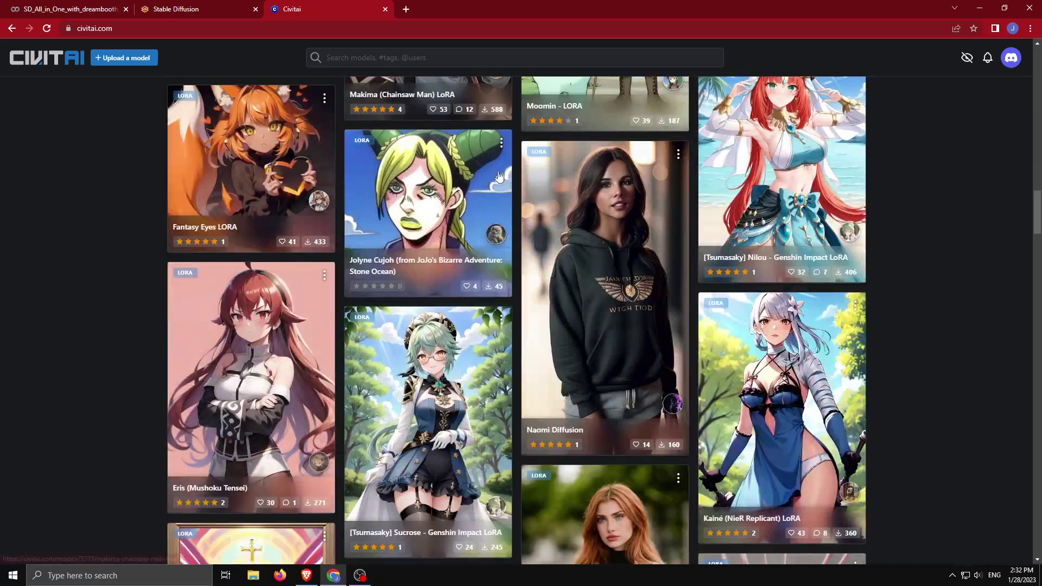
{"action": "scroll", "coordinate": [493, 173], "scroll_direction": "down", "scroll_amount": 2}
{"action": "scroll", "coordinate": [490, 170], "scroll_direction": "down", "scroll_amount": 4}
{"action": "scroll", "coordinate": [490, 174], "scroll_direction": "down", "scroll_amount": 4}
{"action": "scroll", "coordinate": [497, 168], "scroll_direction": "down", "scroll_amount": 3}
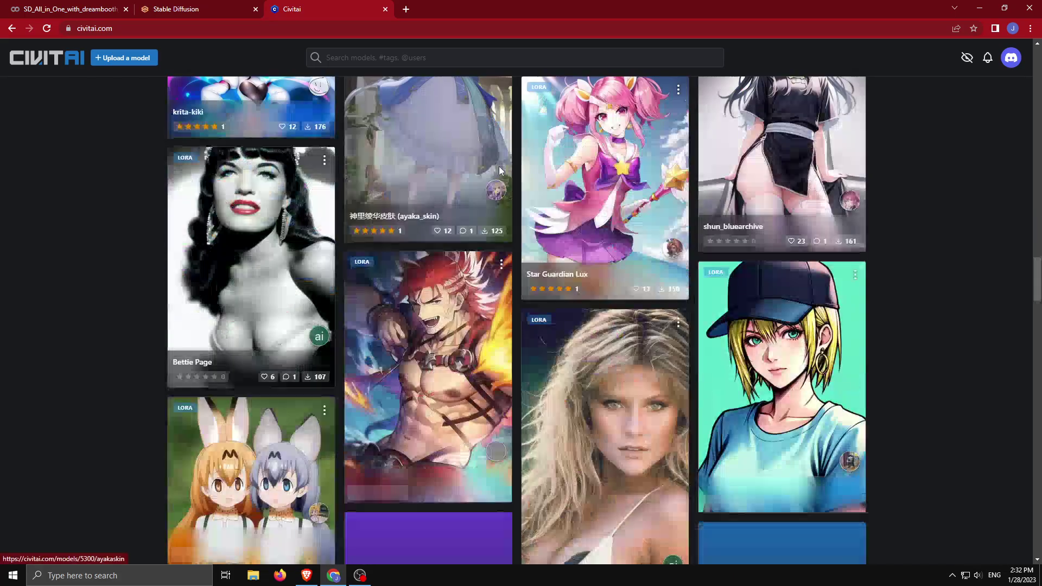
{"action": "scroll", "coordinate": [499, 166], "scroll_direction": "down", "scroll_amount": 1}
{"action": "scroll", "coordinate": [563, 175], "scroll_direction": "down", "scroll_amount": 2}
{"action": "scroll", "coordinate": [562, 174], "scroll_direction": "down", "scroll_amount": 3}
{"action": "scroll", "coordinate": [548, 177], "scroll_direction": "down", "scroll_amount": 5}
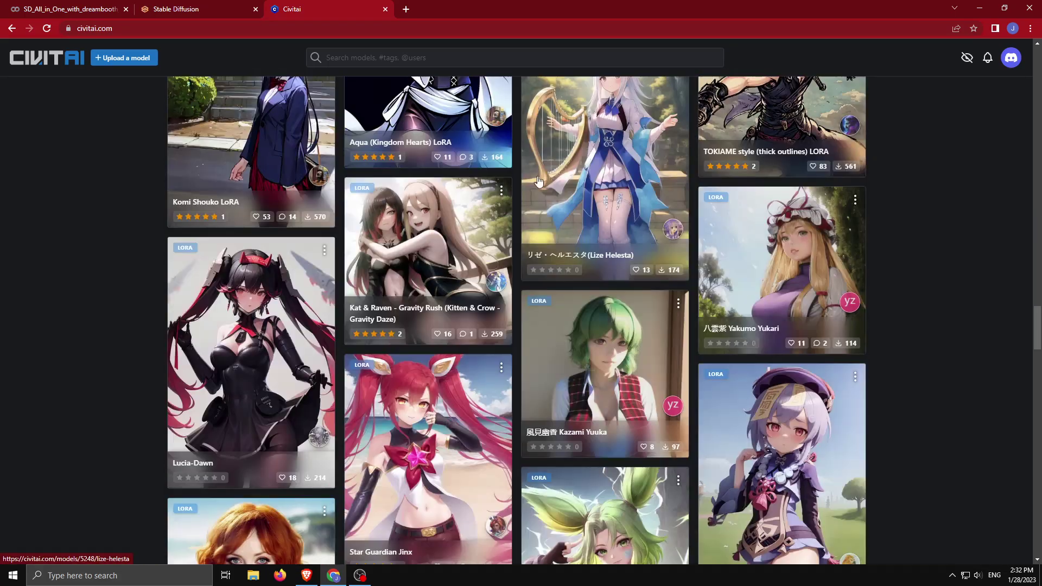
{"action": "scroll", "coordinate": [537, 179], "scroll_direction": "down", "scroll_amount": 5}
{"action": "scroll", "coordinate": [527, 180], "scroll_direction": "down", "scroll_amount": 2}
{"action": "scroll", "coordinate": [523, 176], "scroll_direction": "down", "scroll_amount": 3}
{"action": "scroll", "coordinate": [543, 245], "scroll_direction": "down", "scroll_amount": 2}
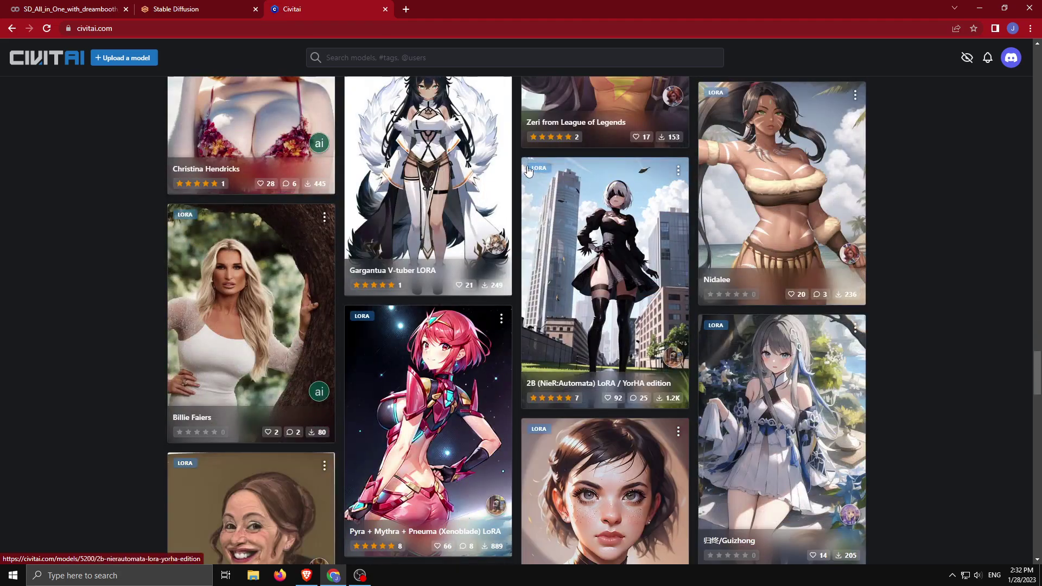
{"action": "scroll", "coordinate": [570, 326], "scroll_direction": "down", "scroll_amount": 2}
{"action": "left_click", "coordinate": [577, 349]}
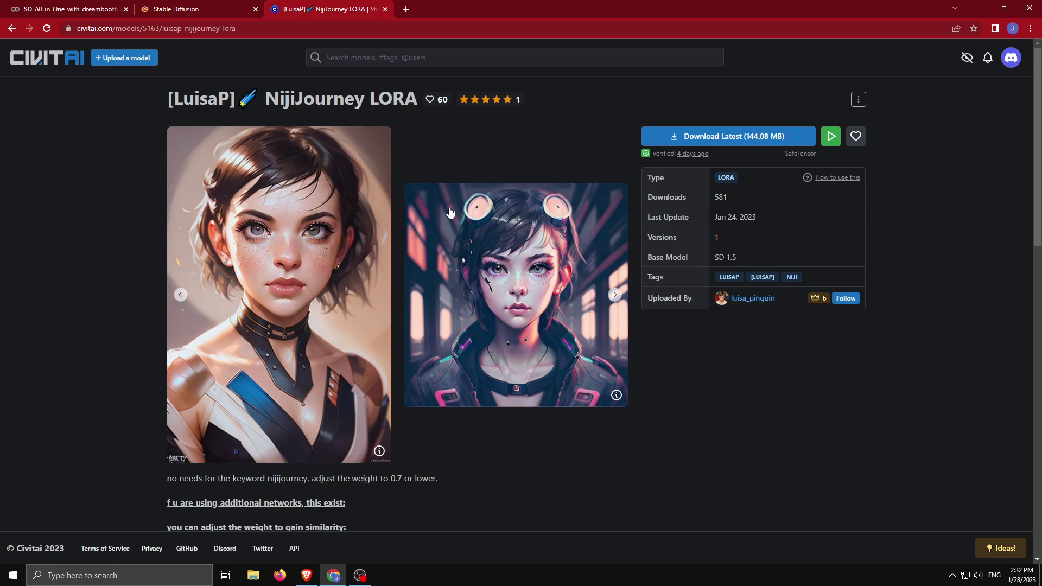
- Compare the NijiJourney LORA page with the WebUI, selecting the LORA type label
{"action": "left_click", "coordinate": [179, 8]}
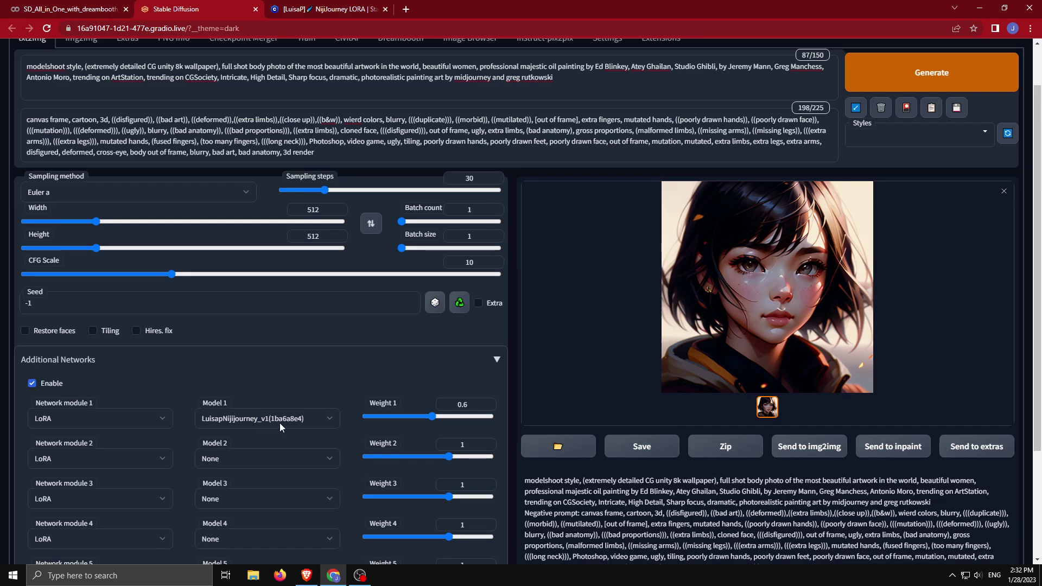
{"action": "left_click", "coordinate": [336, 6]}
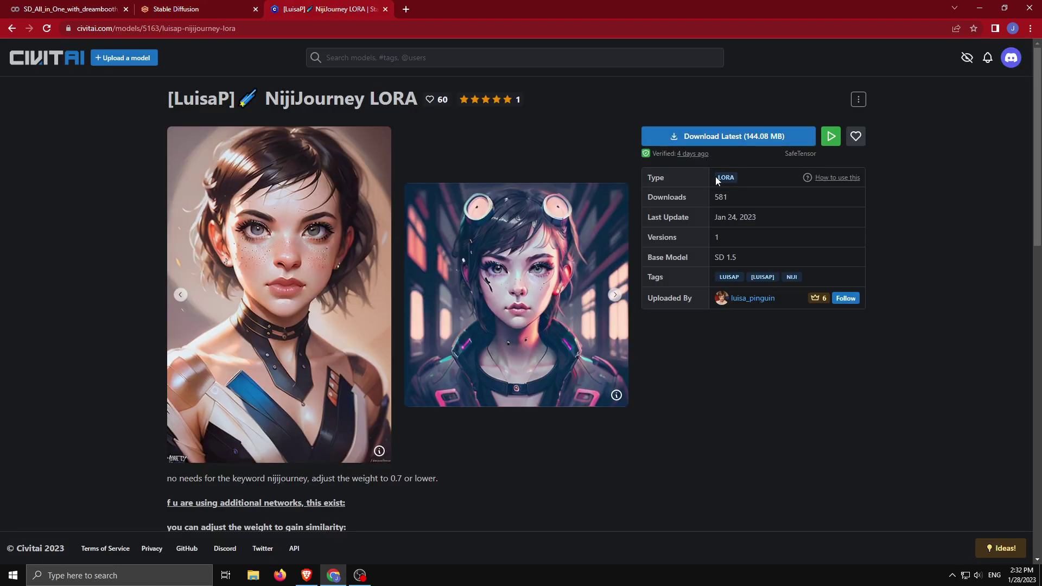
{"action": "left_click_drag", "start_coordinate": [715, 179], "coordinate": [738, 183]}
{"action": "left_click", "coordinate": [205, 7]}
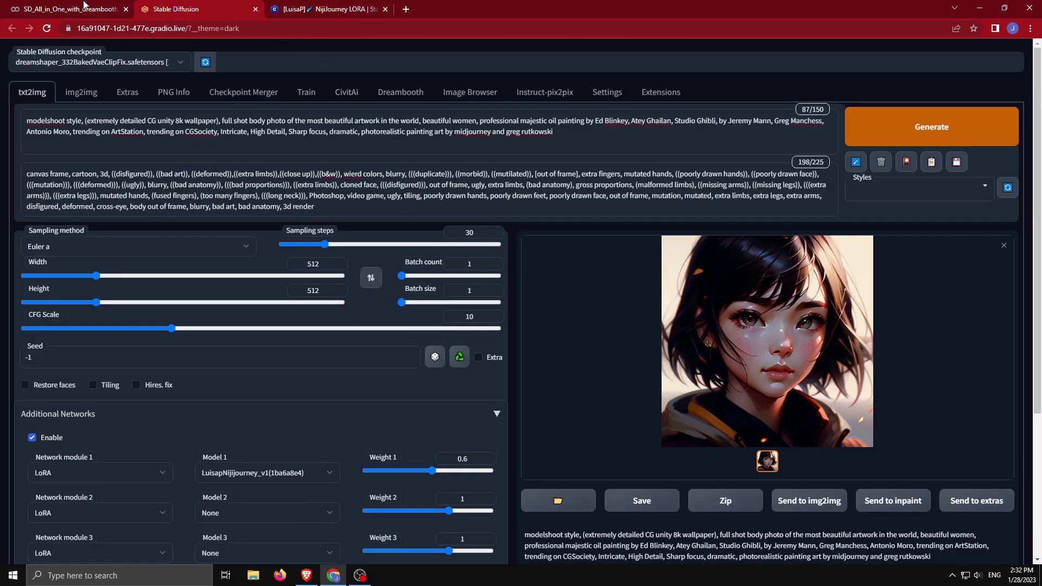
{"action": "left_click", "coordinate": [322, 7]}
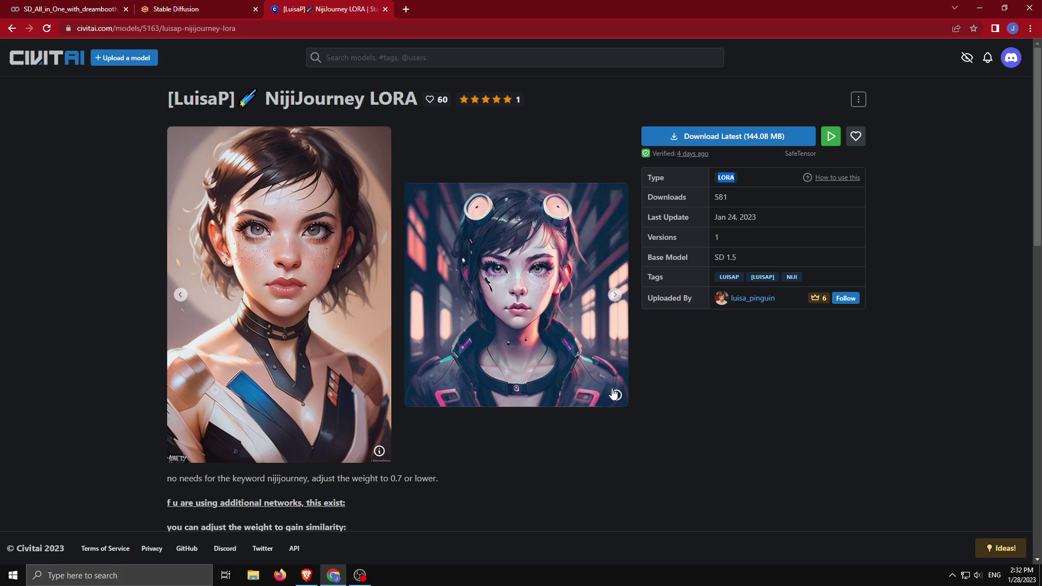
- Show the red-kimono sample's generation data and select its prompt text
{"action": "left_click", "coordinate": [615, 295]}
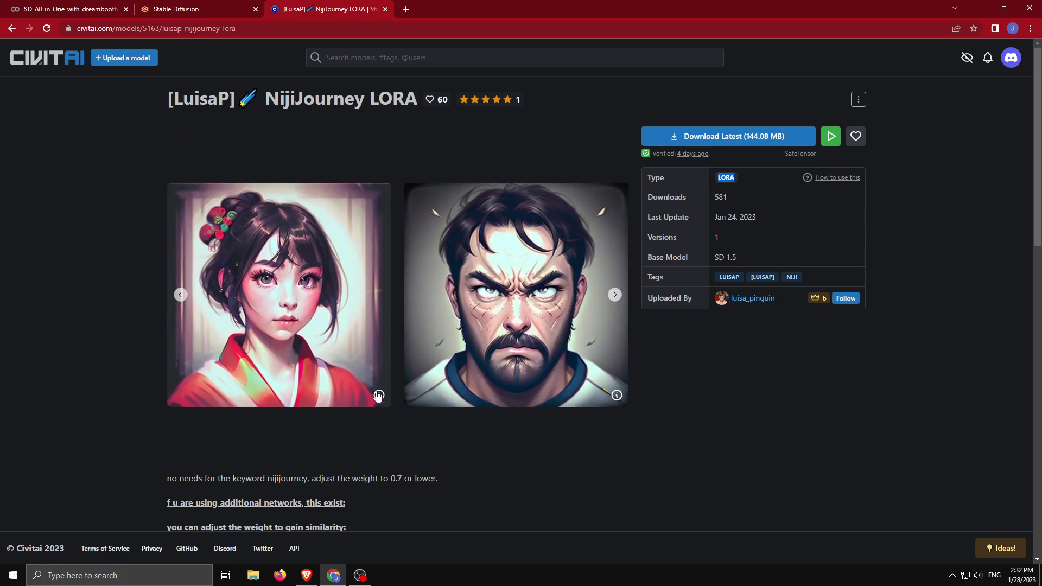
{"action": "left_click", "coordinate": [378, 395]}
{"action": "left_click_drag", "start_coordinate": [211, 286], "coordinate": [344, 286]}
{"action": "key", "text": "ctrl+c"}
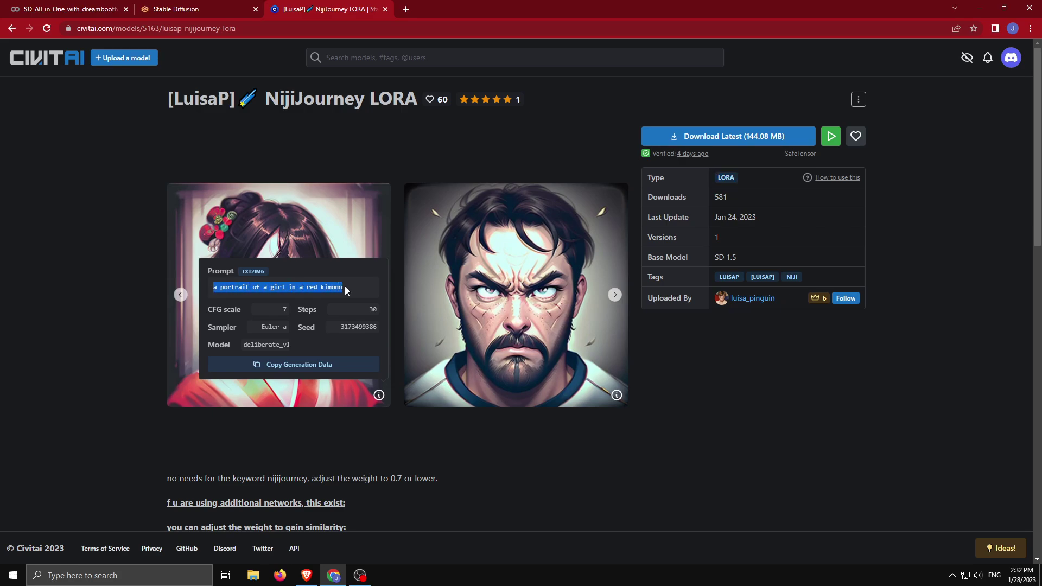
{"action": "left_click", "coordinate": [189, 7]}
- Replace the txt2img prompt with 'a portrait of a girl in a red kimono' and generate
{"action": "triple_click", "coordinate": [605, 139]}
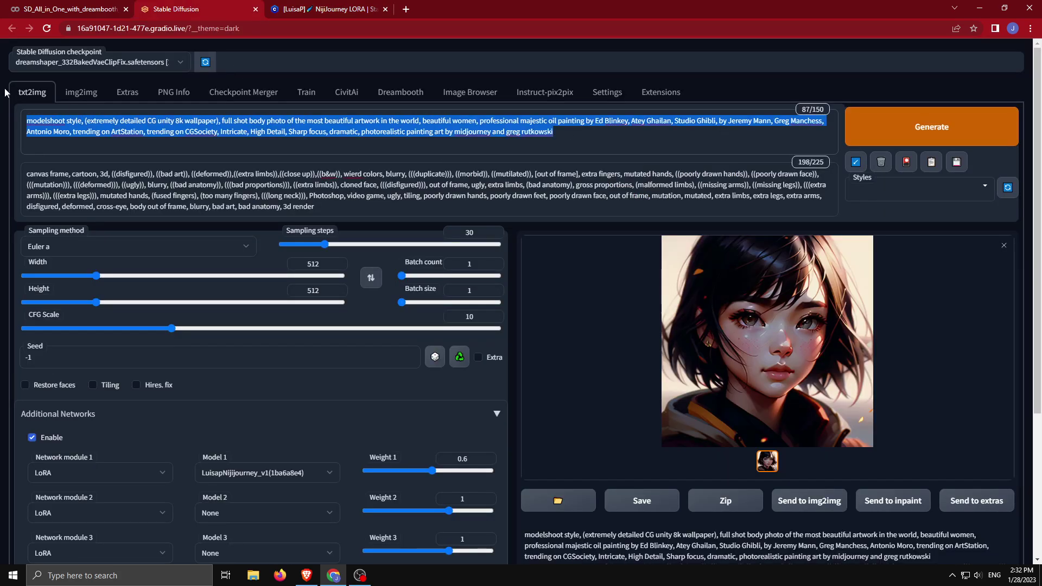
{"action": "key", "text": "ctrl+v"}
{"action": "left_click", "coordinate": [919, 133]}
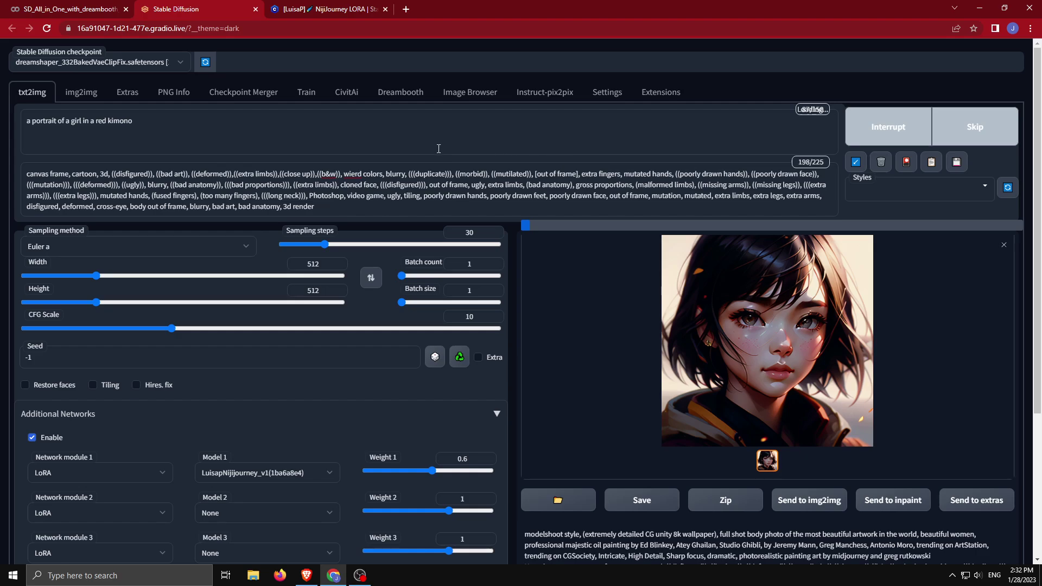
{"action": "key", "text": "ctrl+Page_Up"}
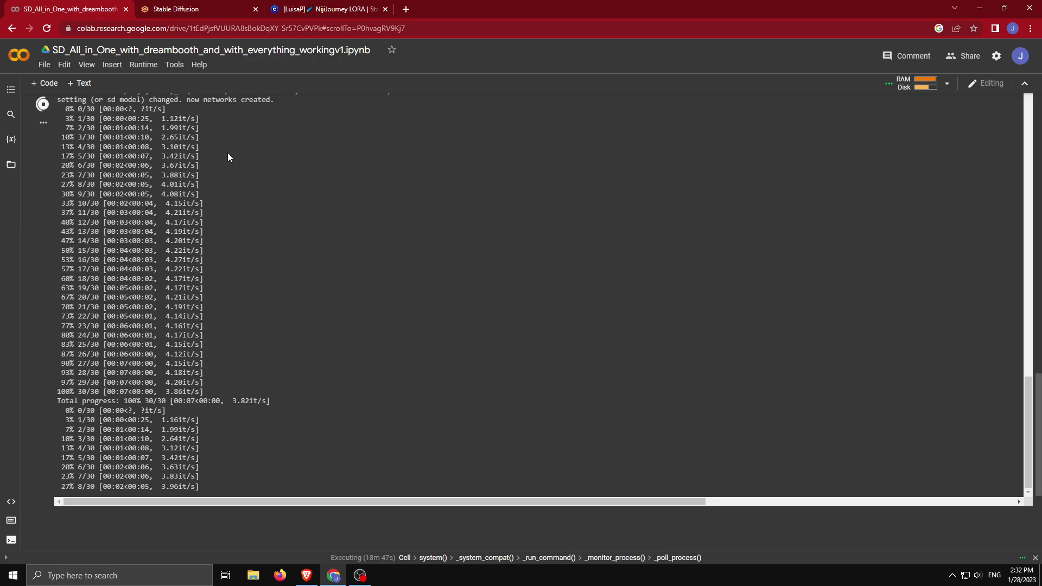
- View the kimono portrait full size, compare it with the LORA examples, then open Dreambooth
{"action": "left_click", "coordinate": [210, 1]}
{"action": "left_click", "coordinate": [834, 321]}
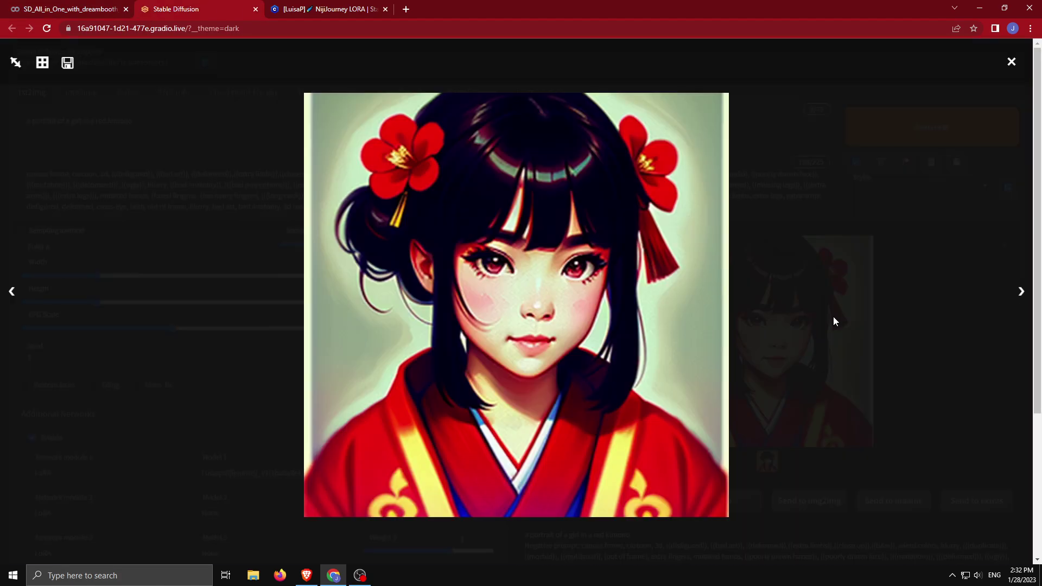
{"action": "left_click", "coordinate": [731, 275]}
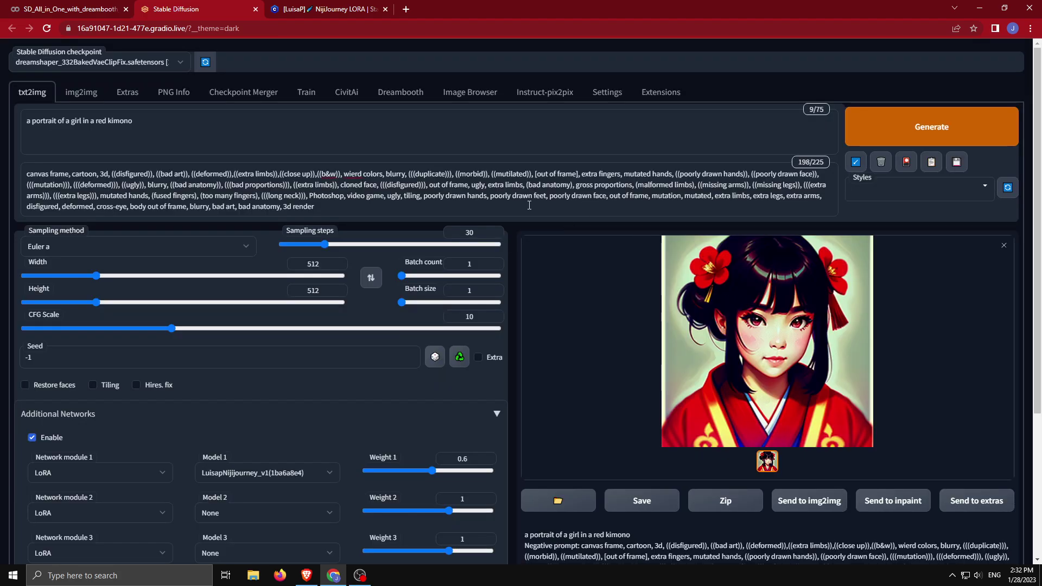
{"action": "left_click", "coordinate": [318, 8]}
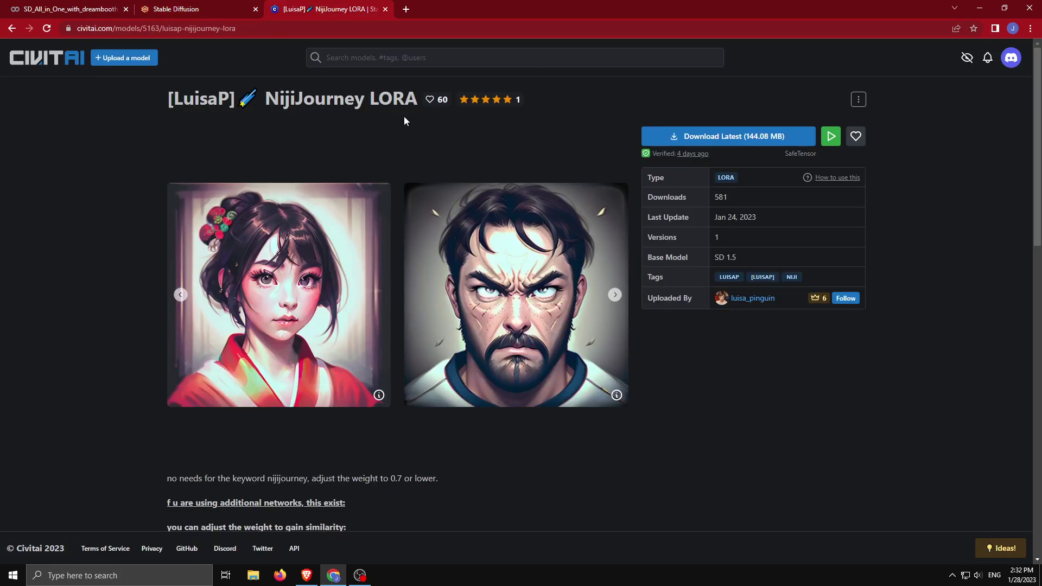
{"action": "left_click", "coordinate": [243, 6]}
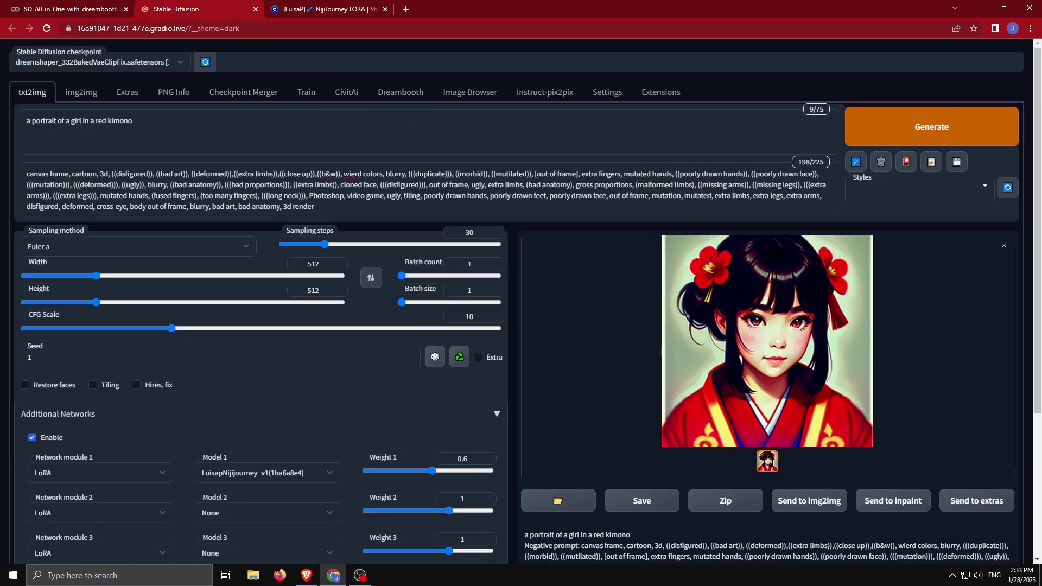
{"action": "left_click", "coordinate": [399, 93]}
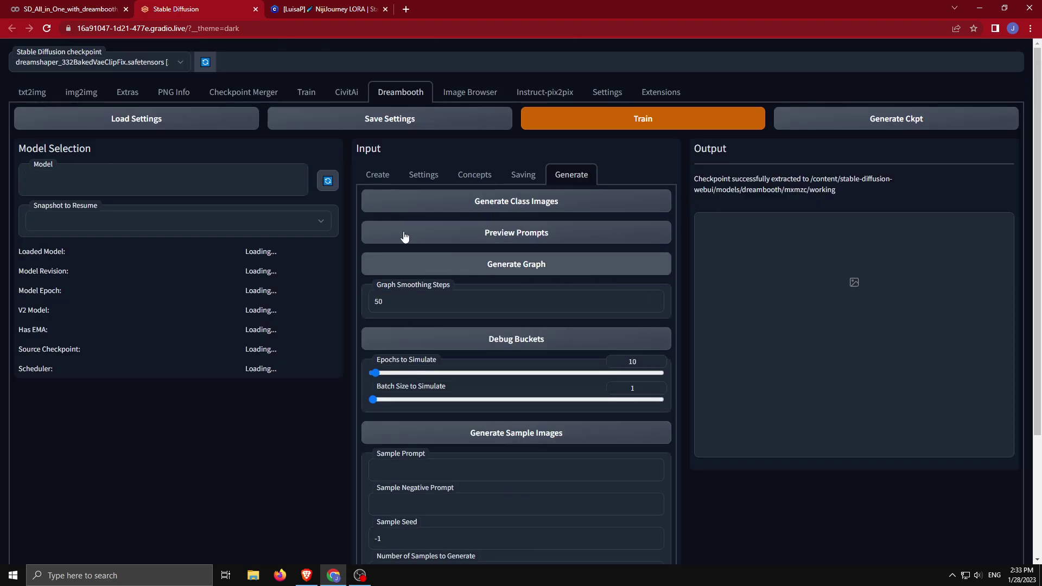
- Name the new Dreambooth model 'czxvxcv', keeping the source checkpoint, and check the scheduler list
{"action": "left_click", "coordinate": [378, 184]}
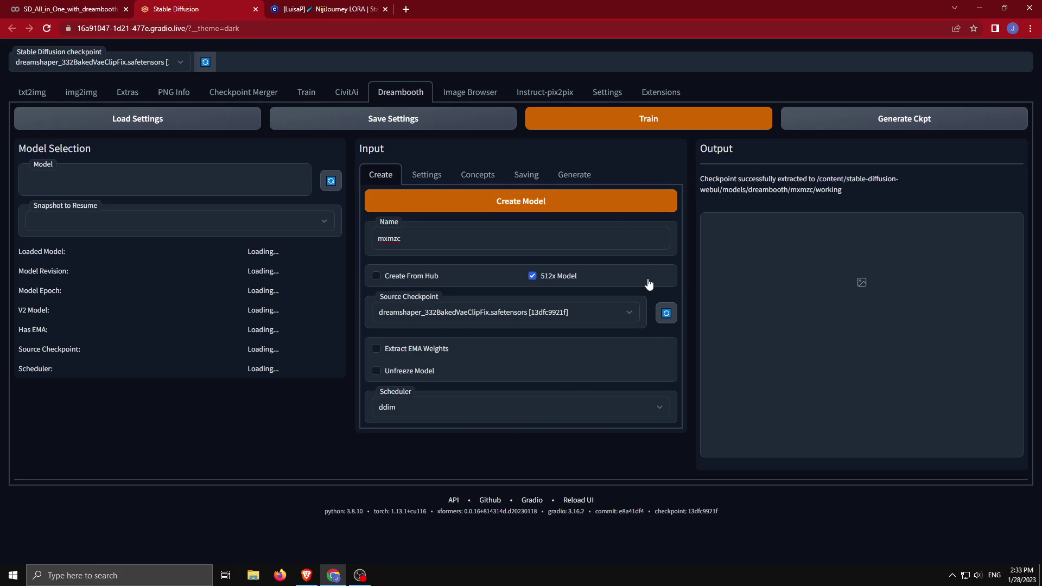
{"action": "left_click", "coordinate": [507, 312]}
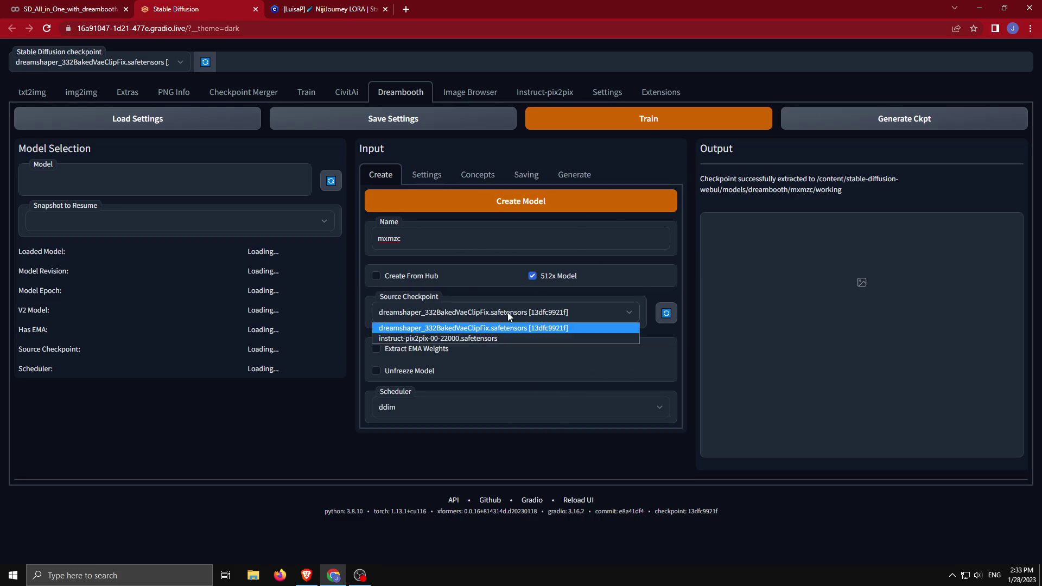
{"action": "left_click", "coordinate": [421, 326]}
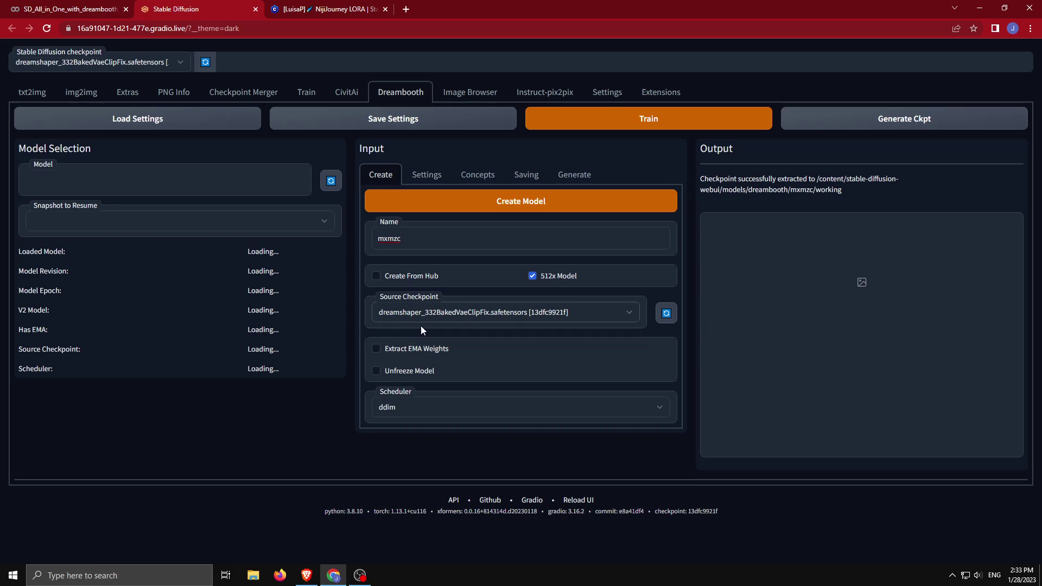
{"action": "double_click", "coordinate": [430, 247]}
{"action": "type", "text": "czxvxcv"}
{"action": "left_click", "coordinate": [415, 412]}
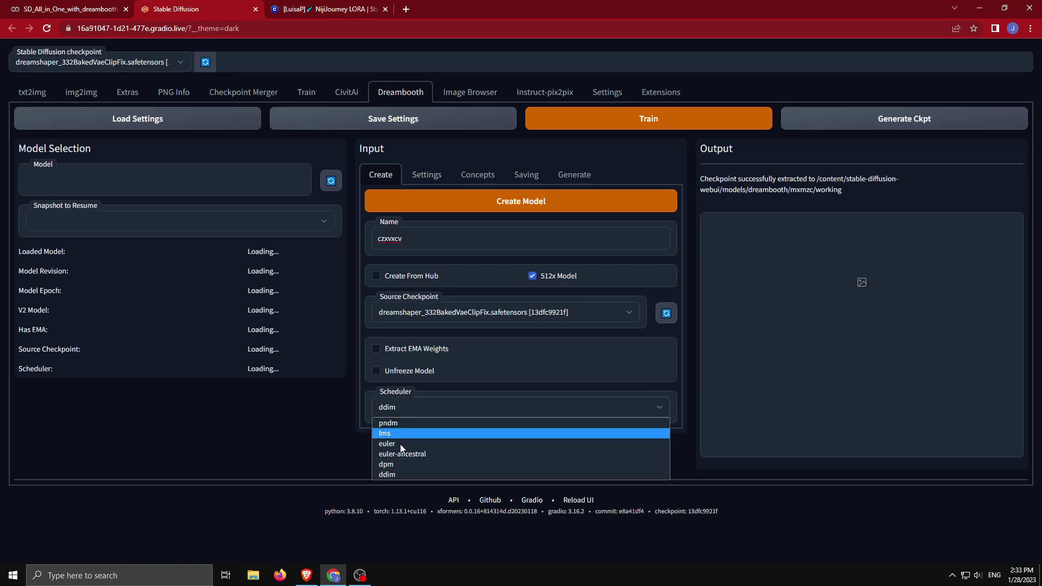
- Turn Use LORA on, refresh the empty LoRA model list, then turn it back off
{"action": "left_click", "coordinate": [426, 175]}
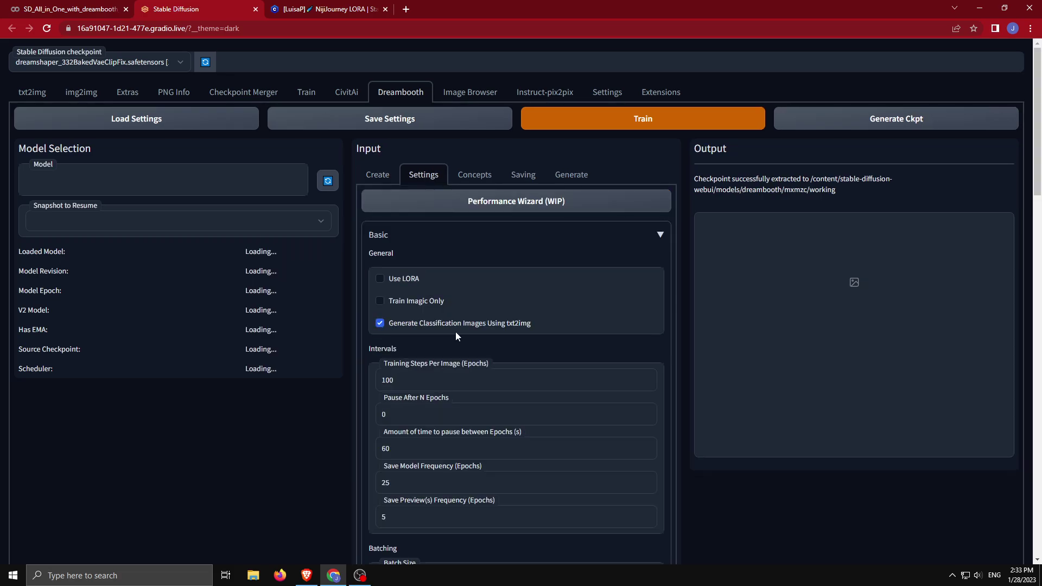
{"action": "scroll", "coordinate": [447, 247], "scroll_direction": "down", "scroll_amount": 1}
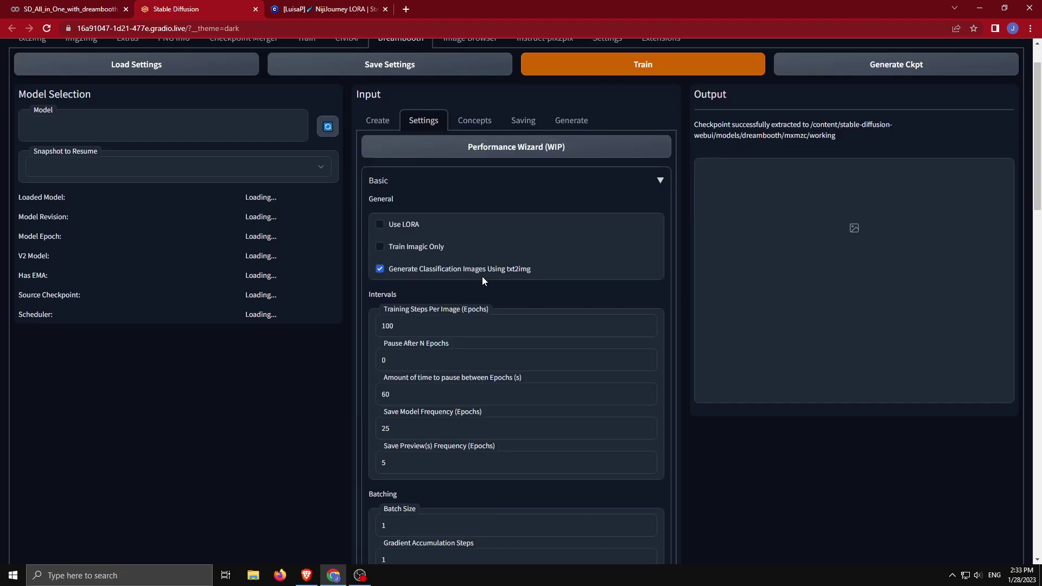
{"action": "left_click", "coordinate": [379, 224]}
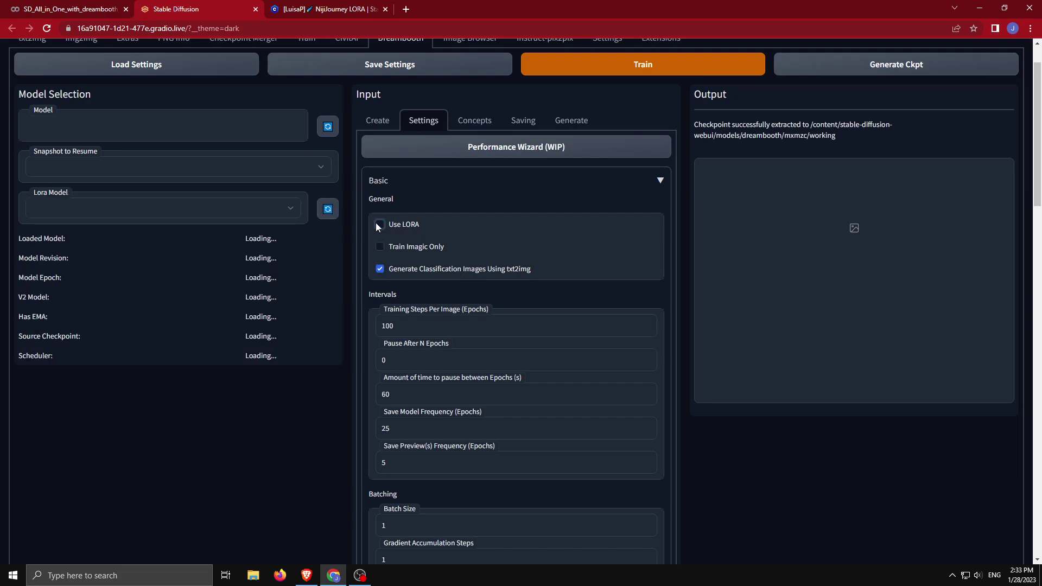
{"action": "left_click", "coordinate": [379, 224]}
{"action": "left_click", "coordinate": [253, 210]}
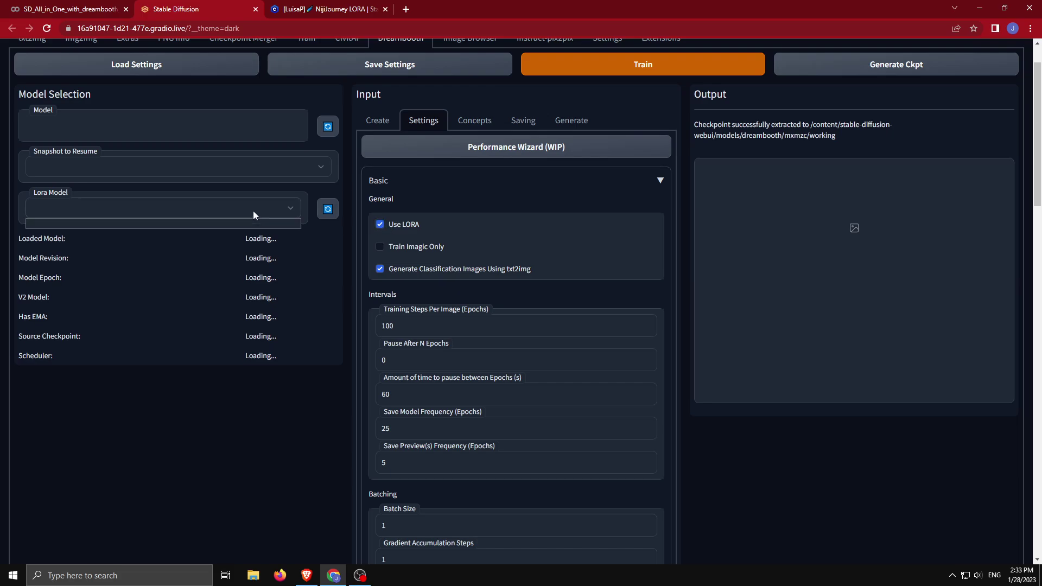
{"action": "left_click", "coordinate": [328, 208]}
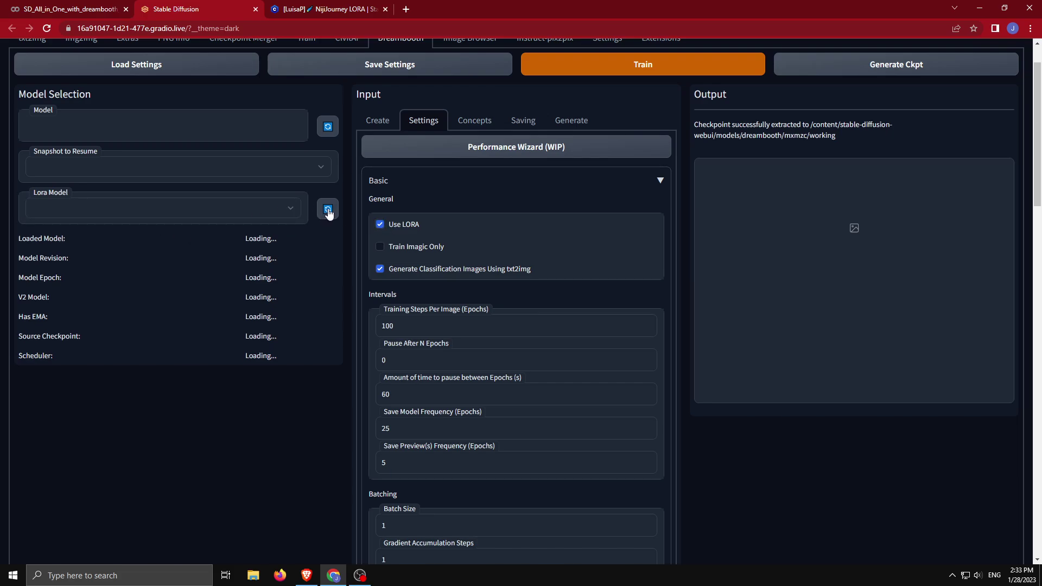
{"action": "left_click", "coordinate": [265, 211]}
{"action": "left_click", "coordinate": [379, 224]}
{"action": "scroll", "coordinate": [378, 205], "scroll_direction": "down", "scroll_amount": 1}
{"action": "scroll", "coordinate": [408, 208], "scroll_direction": "down", "scroll_amount": 1}
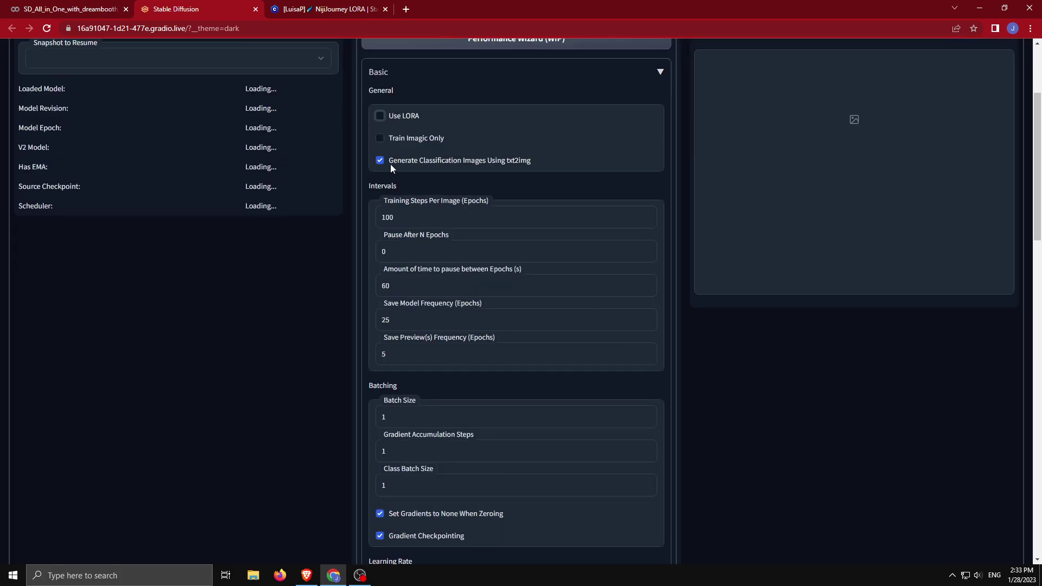
{"action": "scroll", "coordinate": [411, 188], "scroll_direction": "down", "scroll_amount": 1}
- Set Training Steps Per Image to 150
{"action": "left_click", "coordinate": [412, 163]}
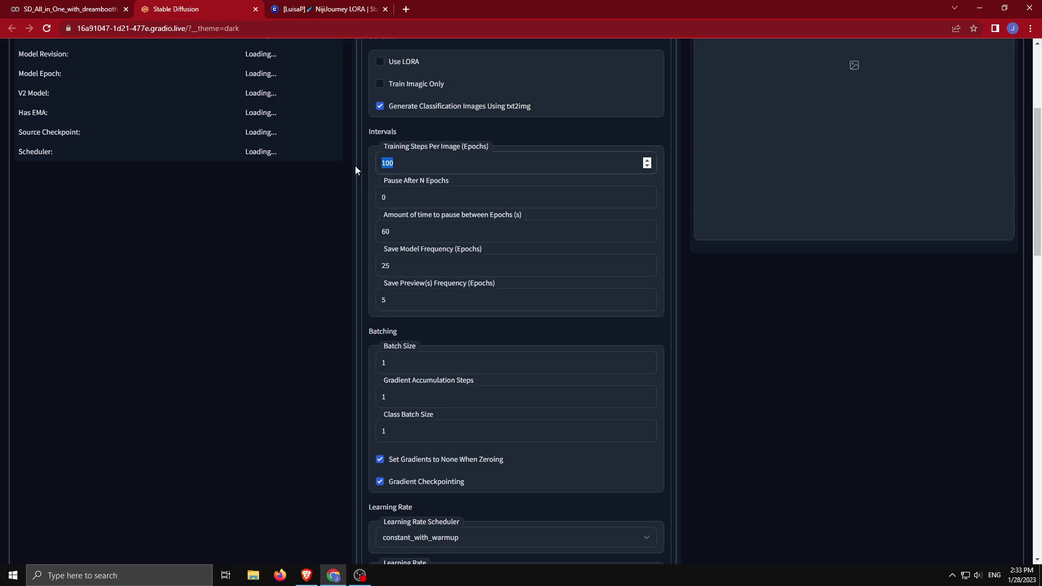
{"action": "left_click_drag", "start_coordinate": [412, 163], "coordinate": [328, 173]}
{"action": "type", "text": "00"}
{"action": "left_click", "coordinate": [450, 224]}
{"action": "type", "text": "150"}
- Keep Mixed Precision at fp16 and move on to the Concepts settings
{"action": "scroll", "coordinate": [532, 195], "scroll_direction": "down", "scroll_amount": 2}
{"action": "scroll", "coordinate": [544, 223], "scroll_direction": "down", "scroll_amount": 2}
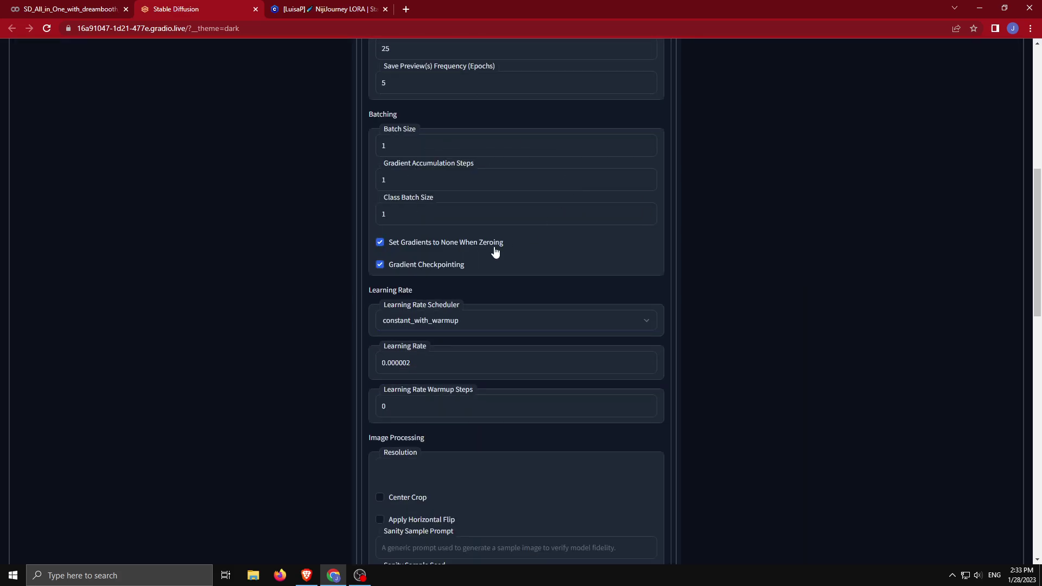
{"action": "scroll", "coordinate": [514, 185], "scroll_direction": "down", "scroll_amount": 2}
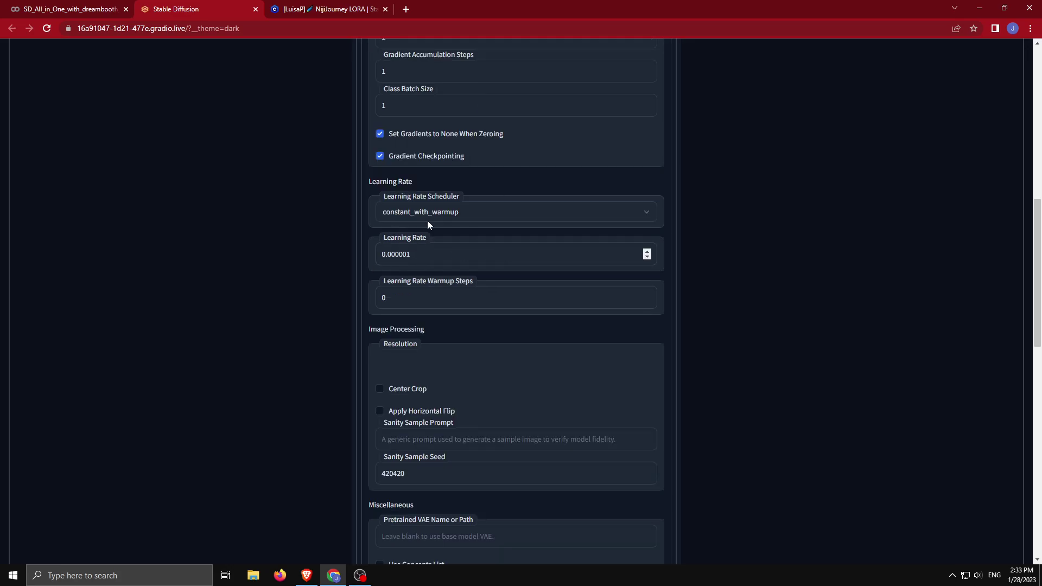
{"action": "scroll", "coordinate": [437, 270], "scroll_direction": "down", "scroll_amount": 2}
{"action": "scroll", "coordinate": [539, 232], "scroll_direction": "down", "scroll_amount": 2}
{"action": "scroll", "coordinate": [677, 233], "scroll_direction": "down", "scroll_amount": 2}
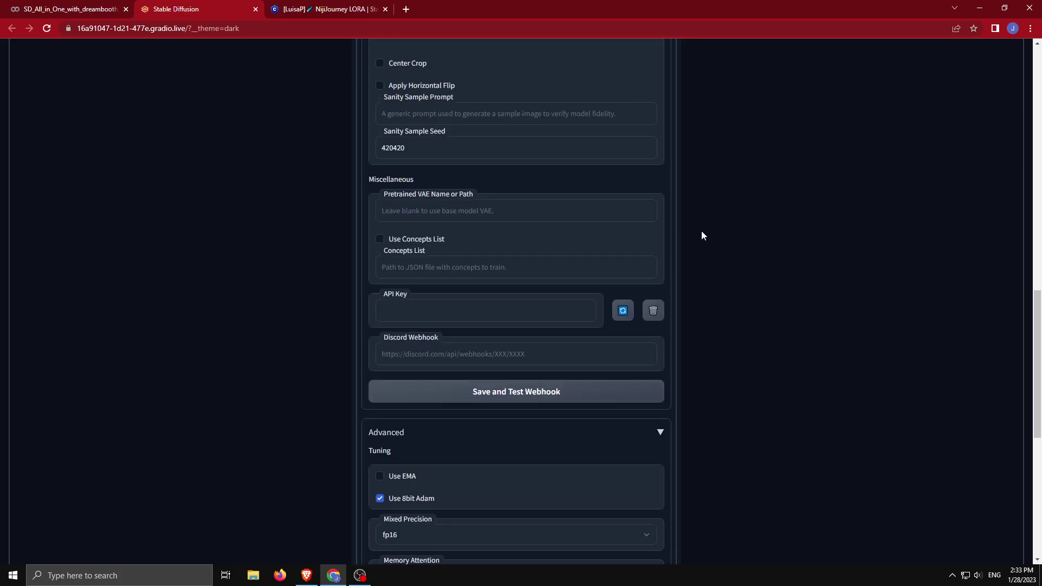
{"action": "scroll", "coordinate": [701, 230], "scroll_direction": "down", "scroll_amount": 1}
{"action": "scroll", "coordinate": [630, 309], "scroll_direction": "down", "scroll_amount": 2}
{"action": "scroll", "coordinate": [613, 277], "scroll_direction": "down", "scroll_amount": 2}
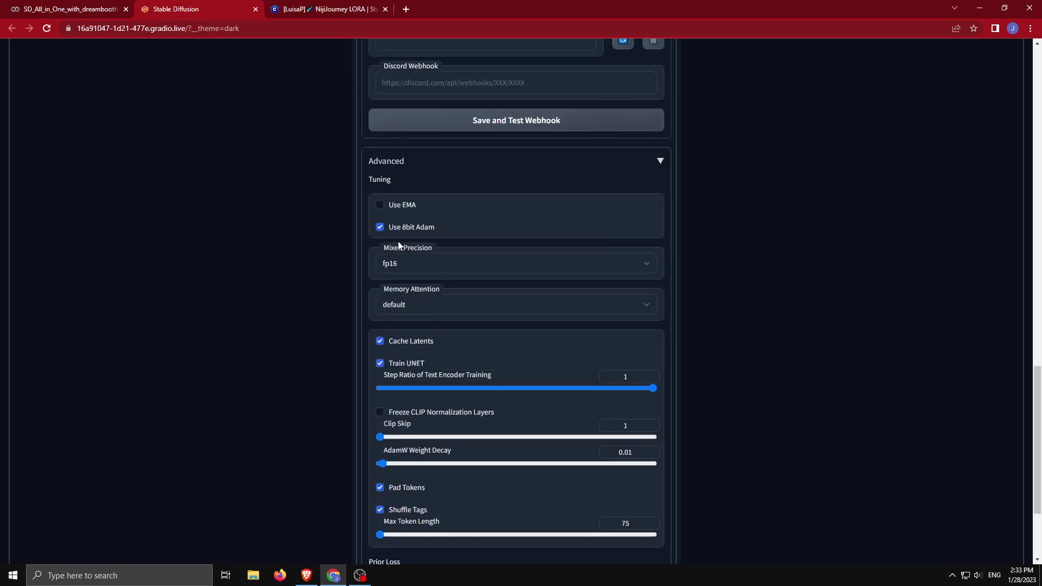
{"action": "left_click", "coordinate": [435, 264]}
{"action": "left_click", "coordinate": [400, 290]}
{"action": "scroll", "coordinate": [586, 270], "scroll_direction": "down", "scroll_amount": 3}
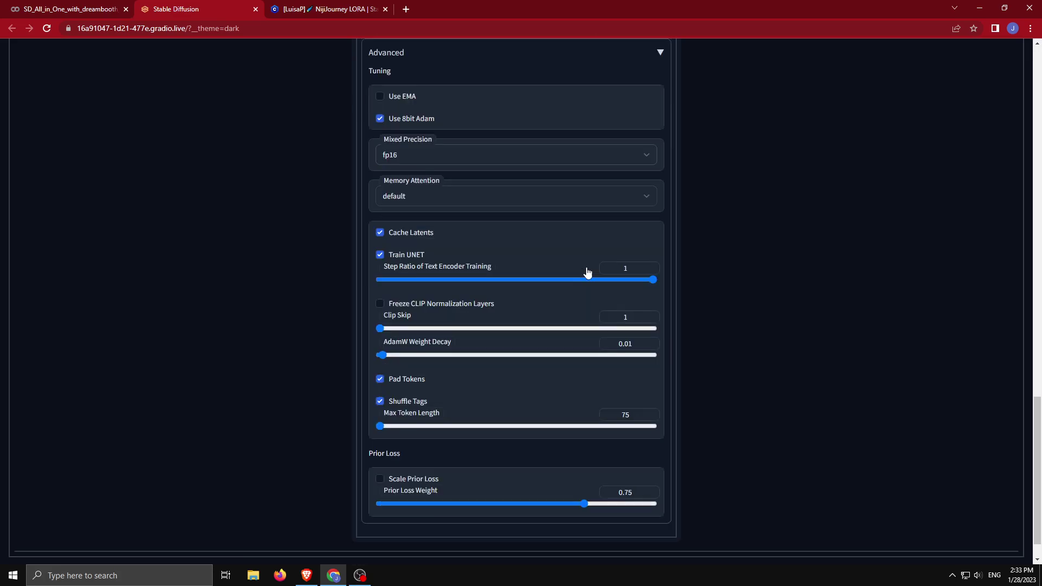
{"action": "scroll", "coordinate": [727, 298], "scroll_direction": "up", "scroll_amount": 1}
{"action": "scroll", "coordinate": [760, 239], "scroll_direction": "up", "scroll_amount": 8}
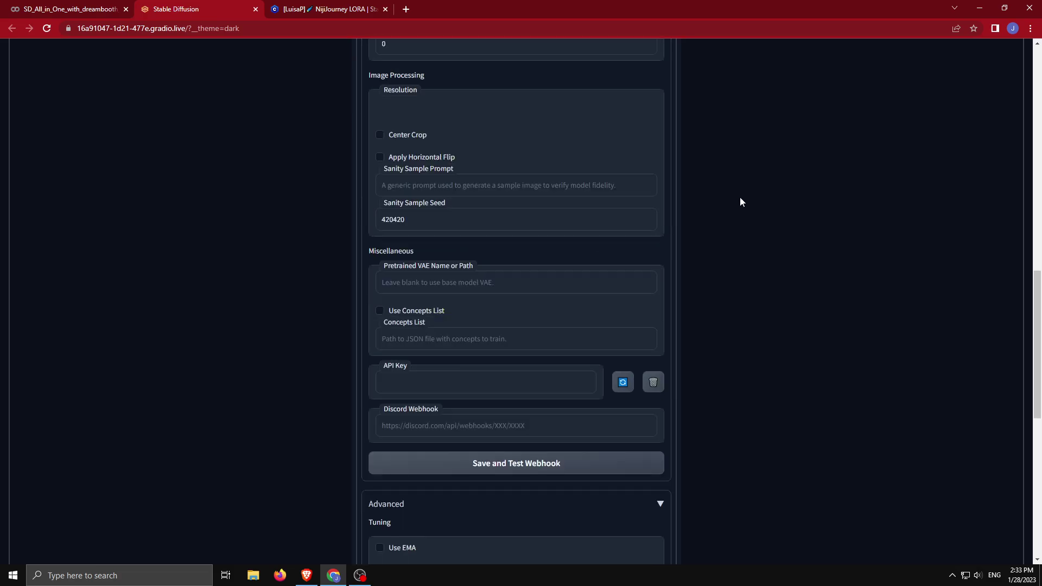
{"action": "scroll", "coordinate": [746, 201], "scroll_direction": "up", "scroll_amount": 7}
{"action": "scroll", "coordinate": [753, 206], "scroll_direction": "up", "scroll_amount": 6}
{"action": "scroll", "coordinate": [609, 216], "scroll_direction": "up", "scroll_amount": 2}
{"action": "left_click", "coordinate": [475, 175]}
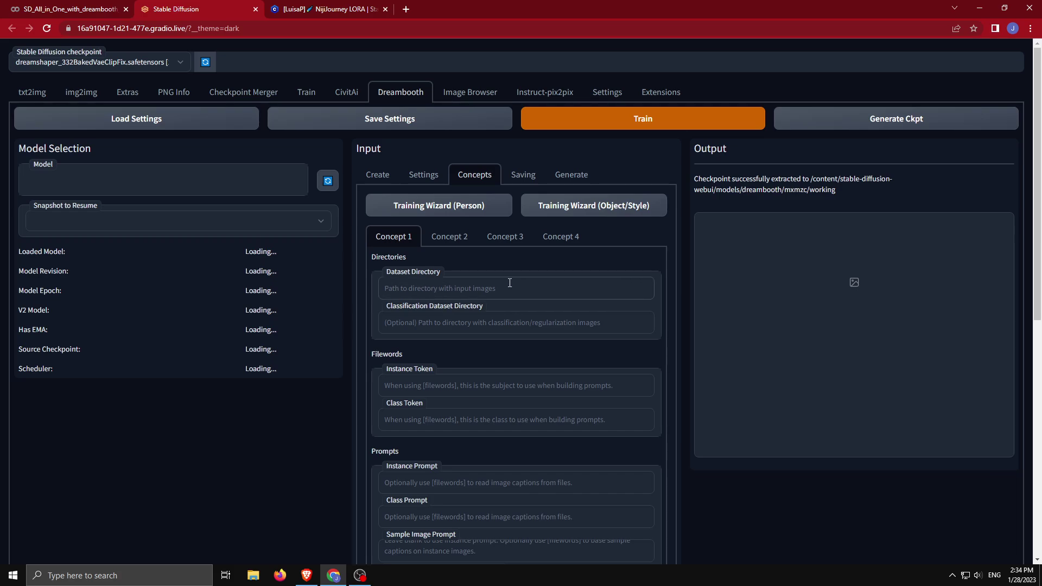
- Look over the Dreambooth Saving and Generate options, then go to Instruct-pix2pix
{"action": "scroll", "coordinate": [572, 242], "scroll_direction": "down", "scroll_amount": 5}
{"action": "scroll", "coordinate": [561, 242], "scroll_direction": "down", "scroll_amount": 3}
{"action": "scroll", "coordinate": [554, 239], "scroll_direction": "up", "scroll_amount": 1}
{"action": "scroll", "coordinate": [542, 239], "scroll_direction": "up", "scroll_amount": 8}
{"action": "left_click", "coordinate": [522, 177]}
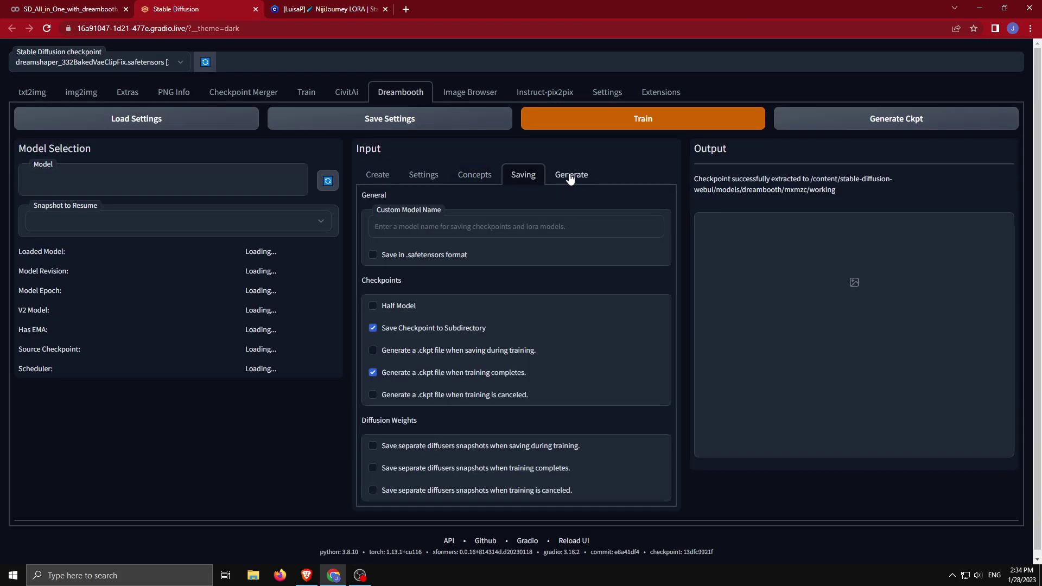
{"action": "left_click", "coordinate": [570, 177]}
{"action": "left_click", "coordinate": [514, 183]}
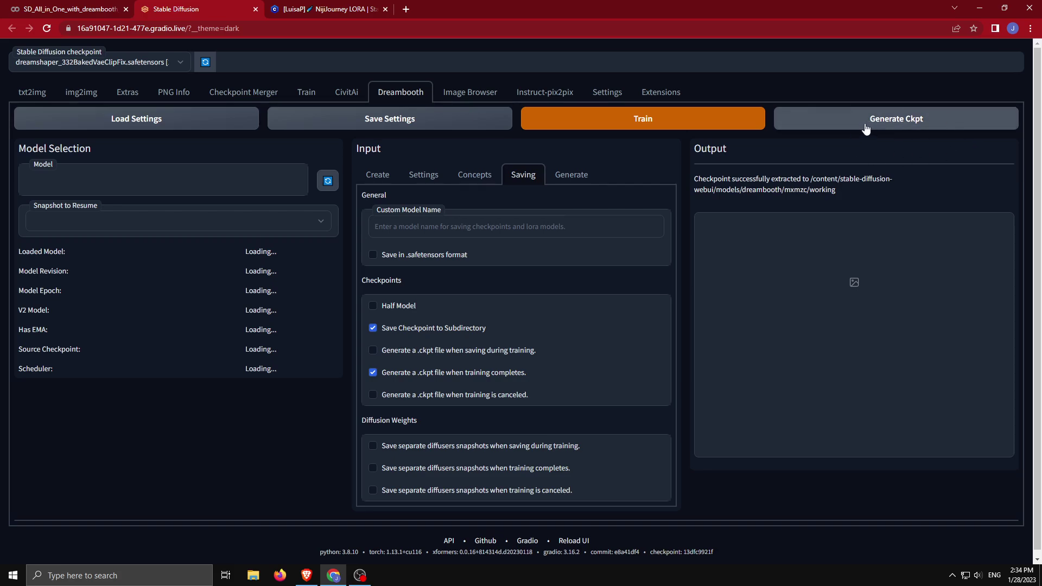
{"action": "left_click", "coordinate": [544, 92]}
- Save the txt2img kimono portrait as a PNG and drop it into Instruct-pix2pix's input area
{"action": "left_click", "coordinate": [46, 102]}
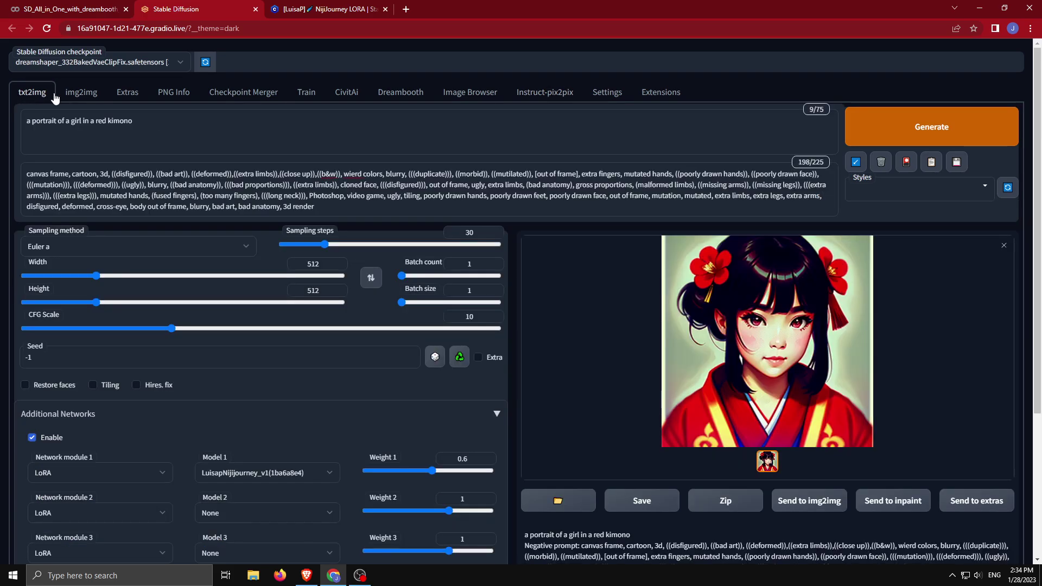
{"action": "right_click", "coordinate": [682, 289]}
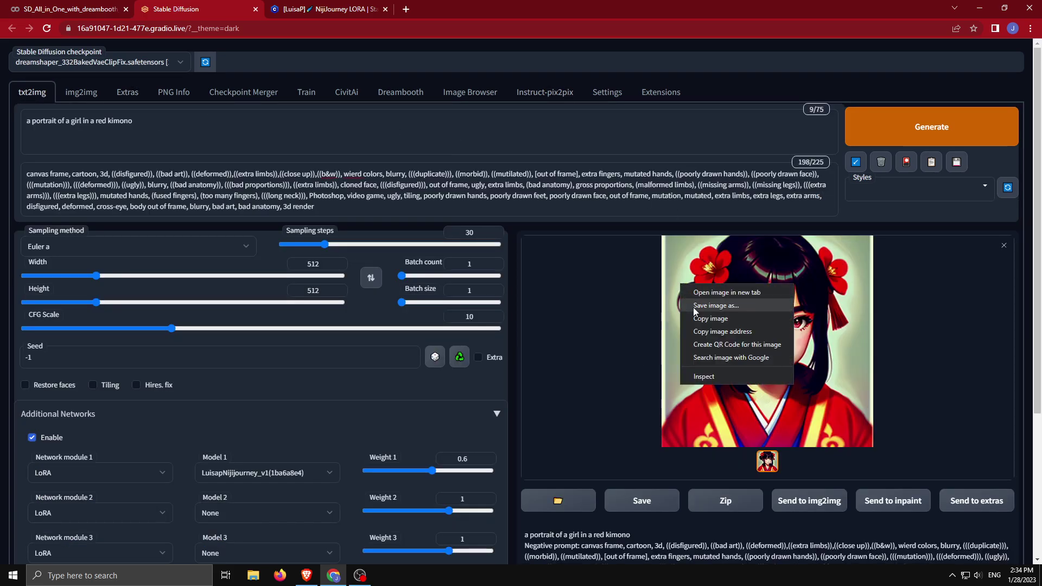
{"action": "left_click", "coordinate": [697, 309]}
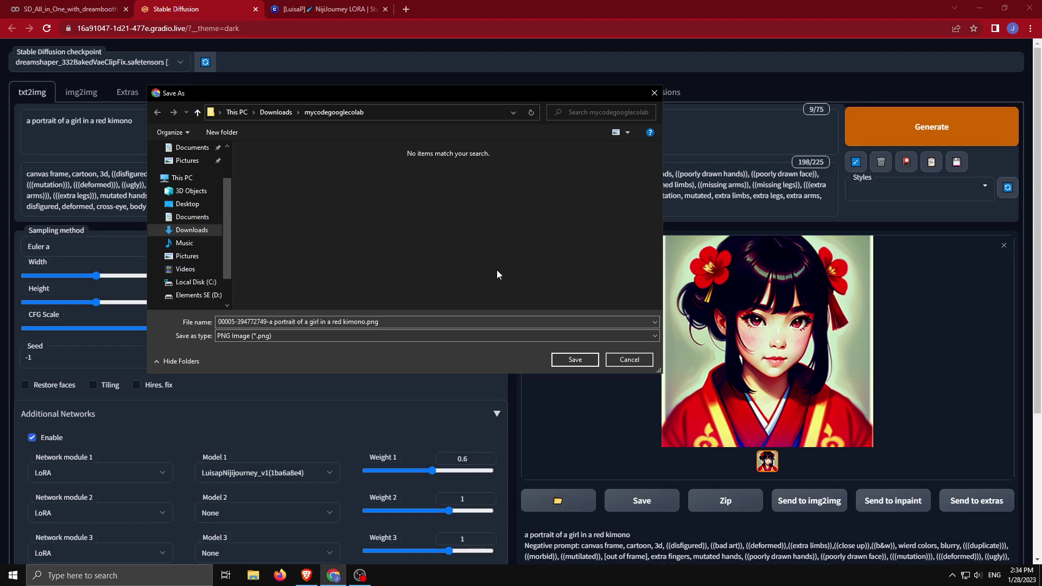
{"action": "left_click", "coordinate": [569, 358]}
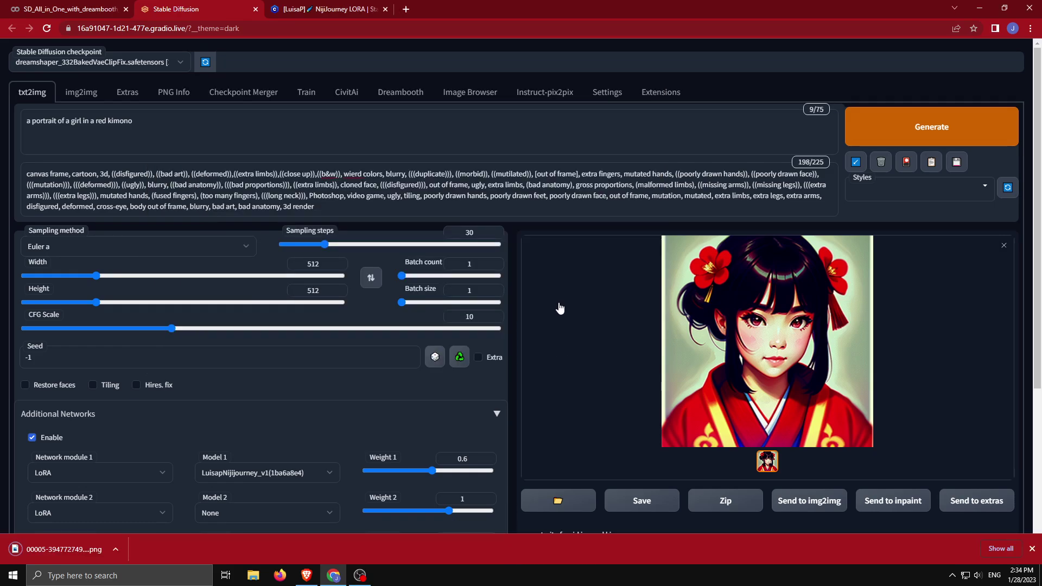
{"action": "left_click", "coordinate": [543, 95]}
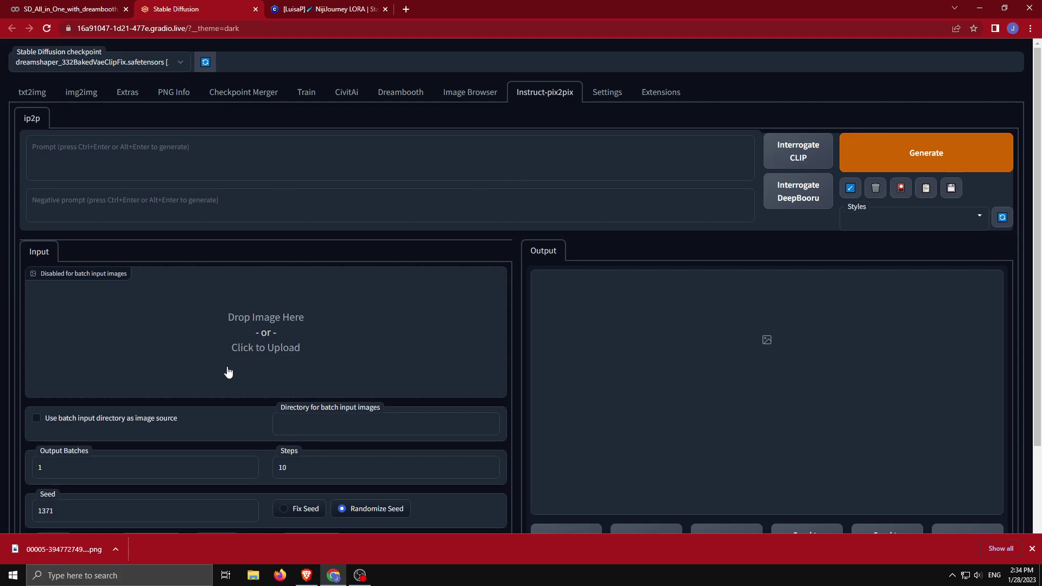
{"action": "left_click_drag", "start_coordinate": [53, 550], "coordinate": [263, 324]}
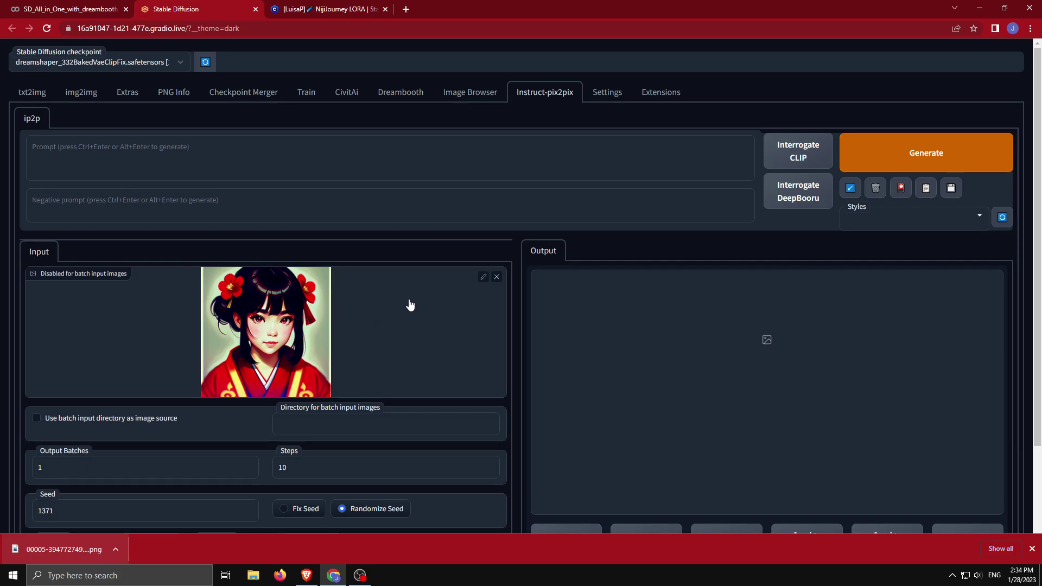
- Enter 'turn her blonde' as the instruction and run a first edit, checking the Colab log
{"action": "left_click", "coordinate": [155, 167]}
{"action": "type", "text": "t"}
{"action": "key", "text": "BackSpace"}
{"action": "key", "text": "BackSpace"}
{"action": "key", "text": "BackSpace"}
{"action": "type", "text": "turn her blonde"}
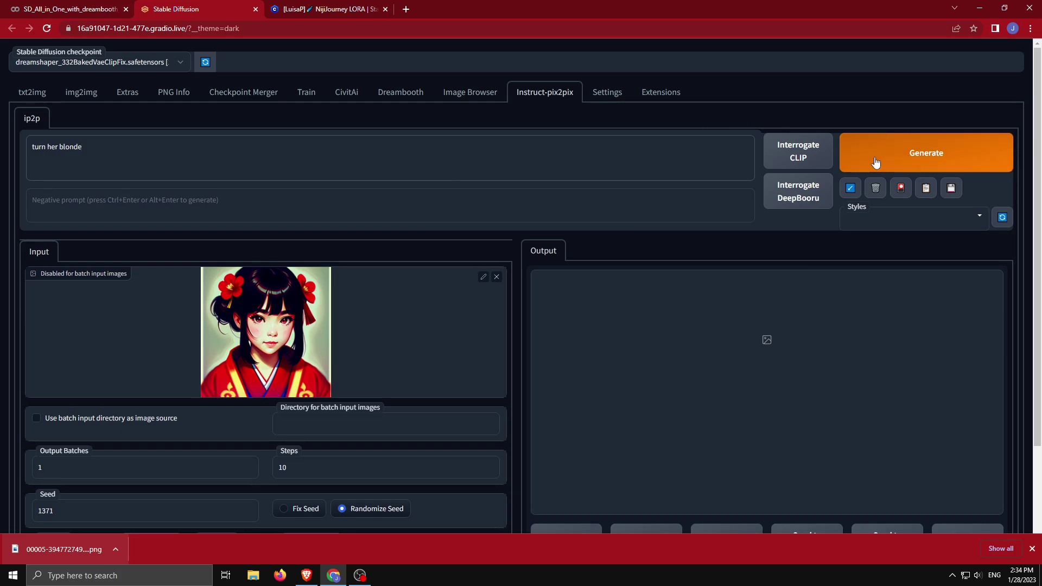
{"action": "left_click", "coordinate": [865, 156]}
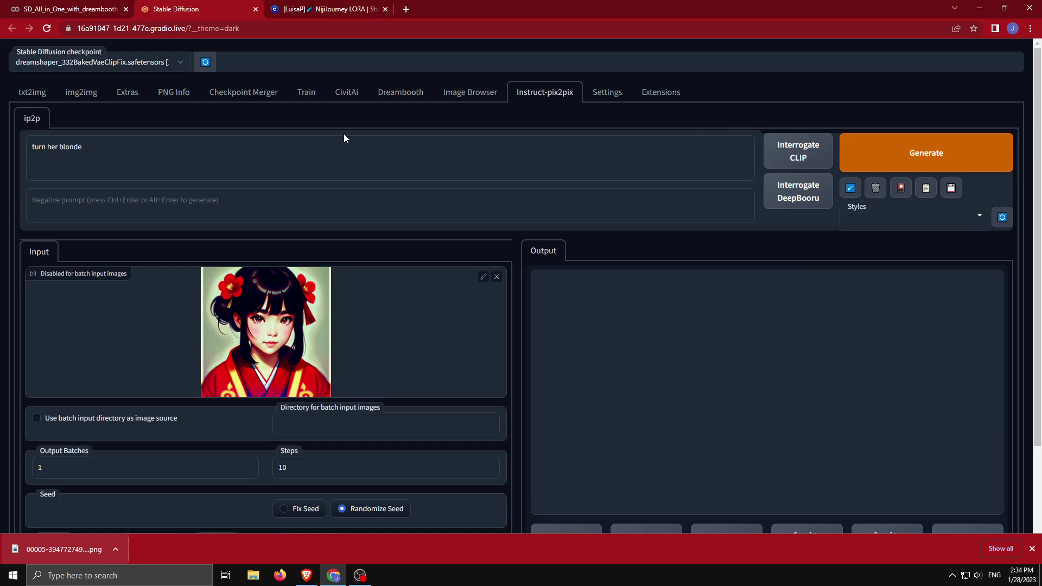
{"action": "left_click", "coordinate": [85, 10]}
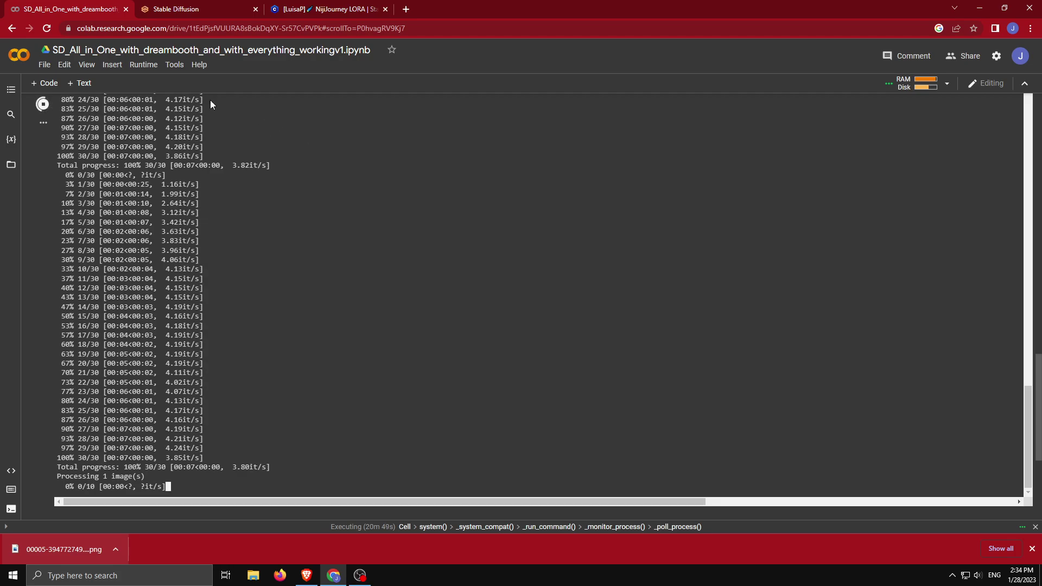
{"action": "left_click", "coordinate": [204, 6]}
{"action": "left_click", "coordinate": [57, 4]}
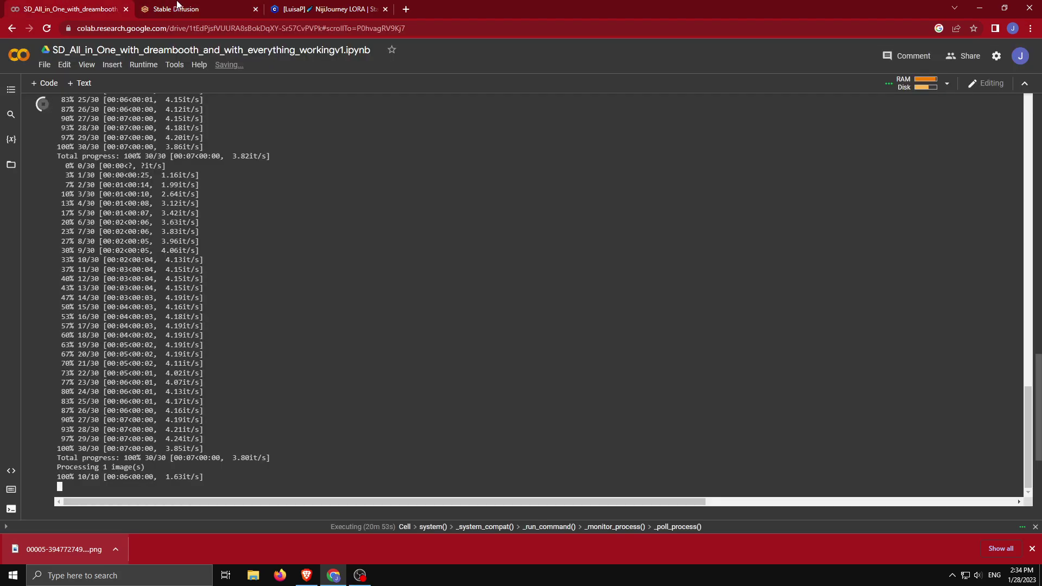
{"action": "left_click", "coordinate": [196, 5]}
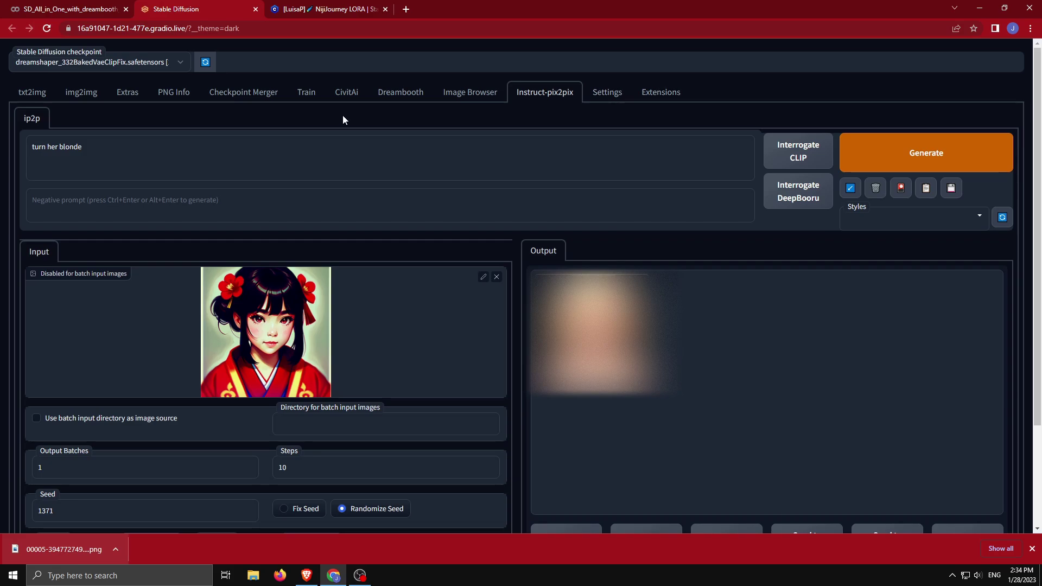
- Switch to the instruct-pix2pix checkpoint and regenerate the blonde edit, watching progress in Colab
{"action": "left_click", "coordinate": [127, 66]}
{"action": "left_click", "coordinate": [47, 82]}
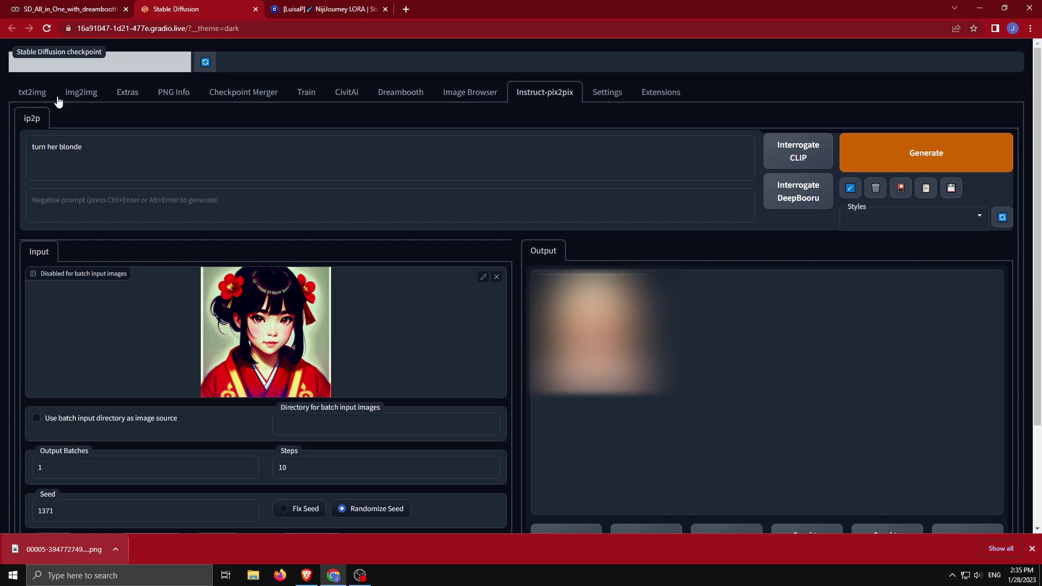
{"action": "left_click", "coordinate": [59, 9]}
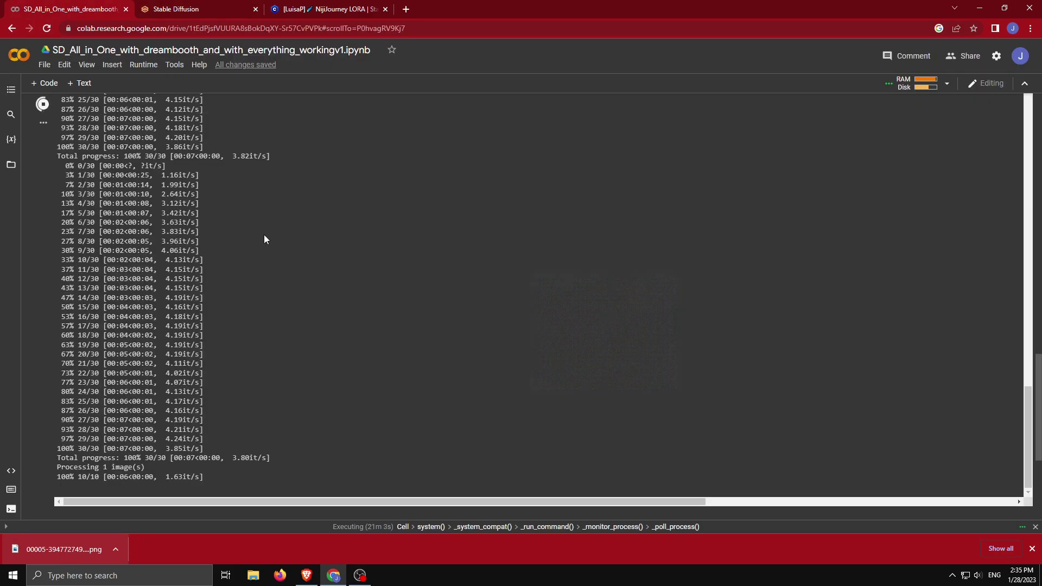
{"action": "left_click", "coordinate": [195, 9]}
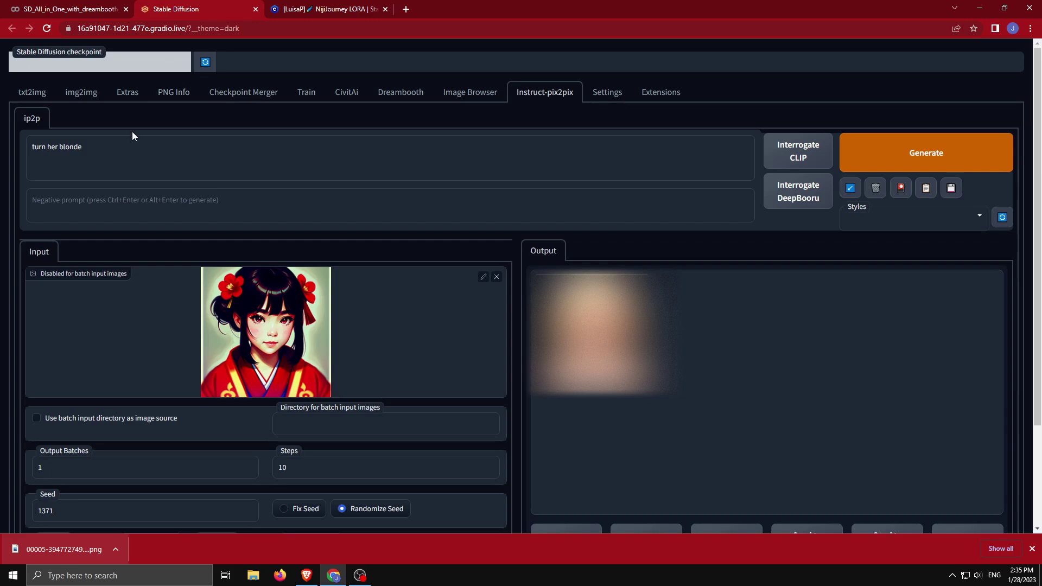
{"action": "left_click", "coordinate": [895, 163]}
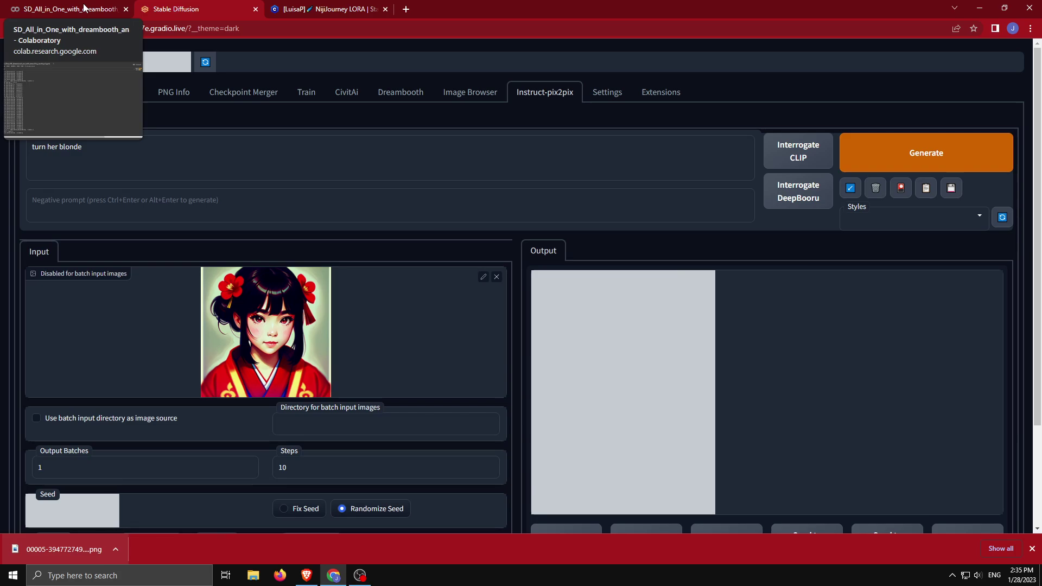
{"action": "left_click", "coordinate": [84, 8]}
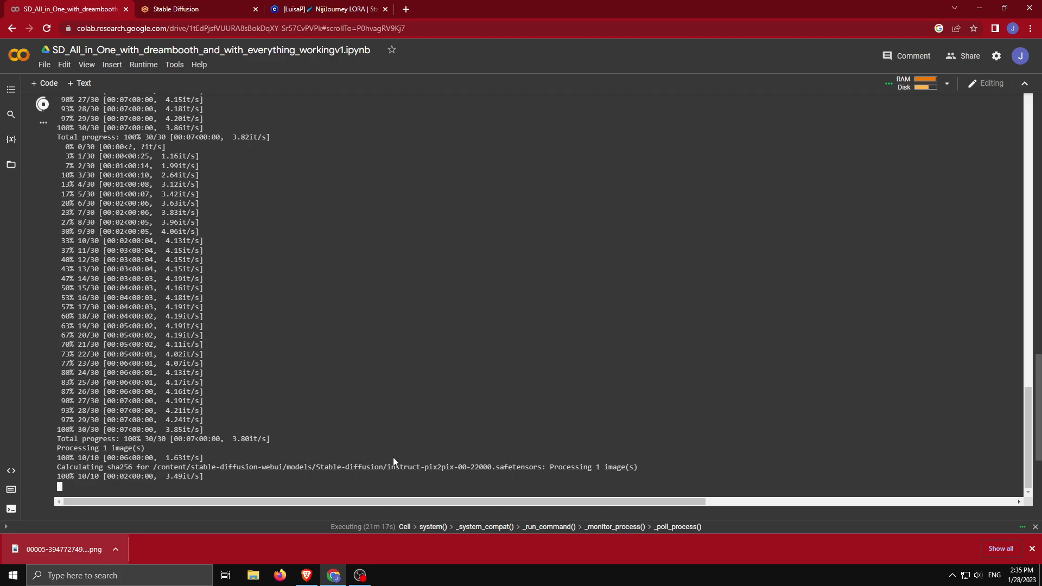
- Reselect the instruct-pix2pix checkpoint and glance at the Colab log
{"action": "left_click", "coordinate": [211, 8]}
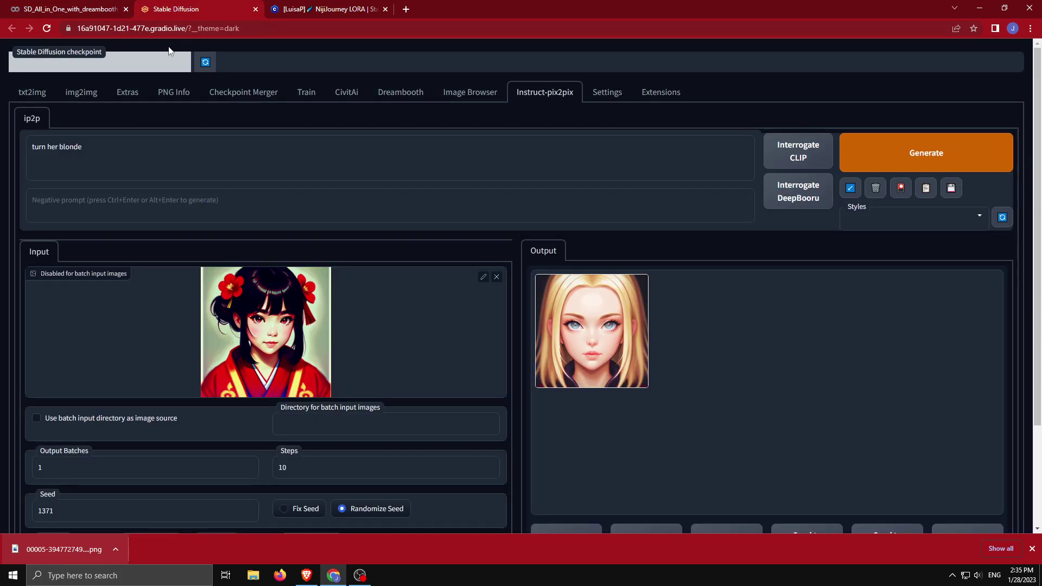
{"action": "left_click", "coordinate": [125, 57]}
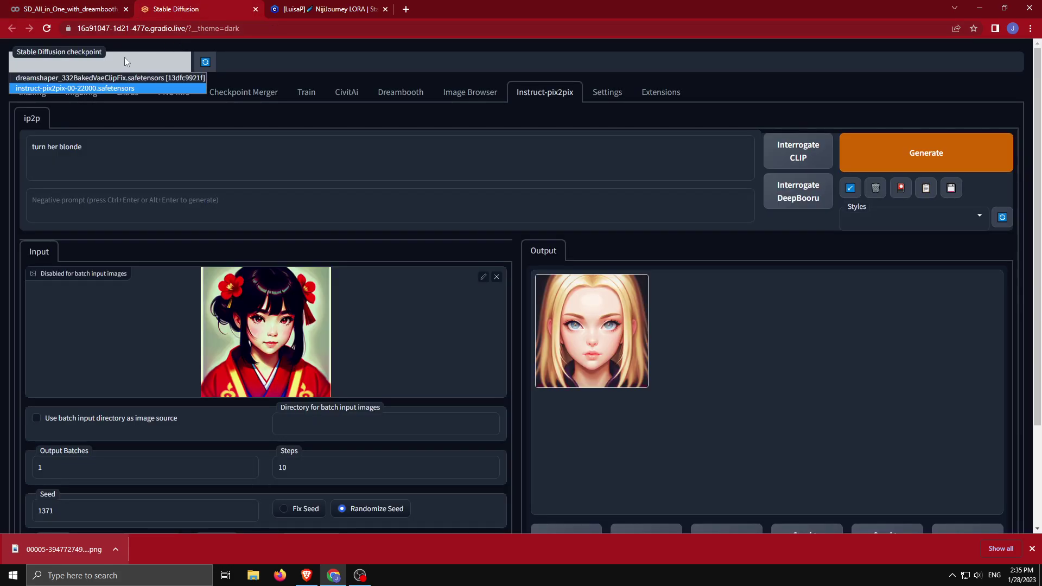
{"action": "left_click", "coordinate": [114, 88]}
{"action": "left_click", "coordinate": [60, 8]}
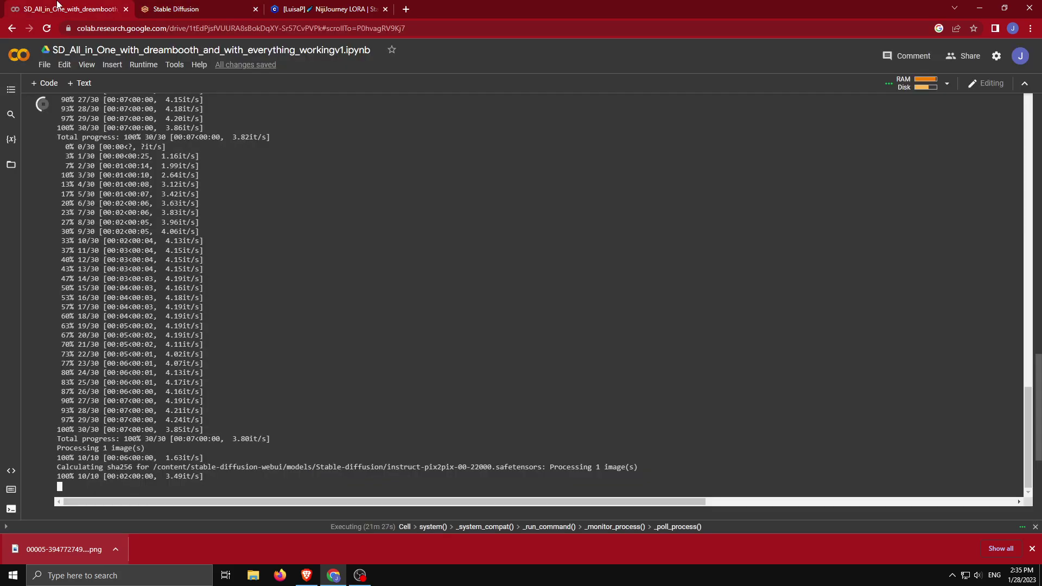
{"action": "left_click", "coordinate": [199, 7]}
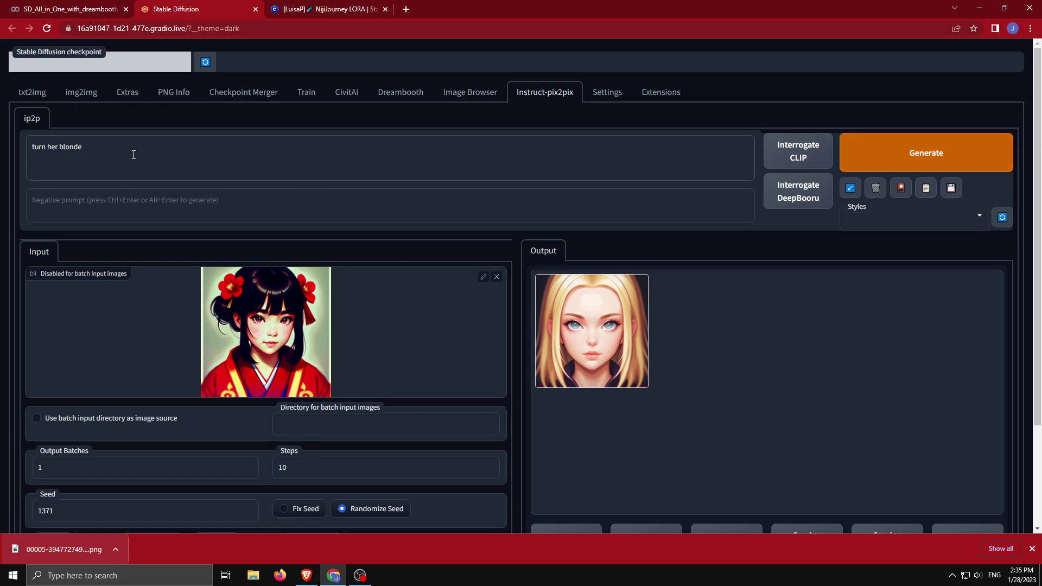
- Run the 'what if it were raining?' edit, check the Colab error, and reload the interface
{"action": "key", "text": "BackSpace"}
{"action": "key", "text": "BackSpace"}
{"action": "key", "text": "BackSpace"}
{"action": "type", "text": "wha"}
{"action": "type", "text": "t i"}
{"action": "type", "text": "ng?"}
{"action": "left_click", "coordinate": [887, 162]}
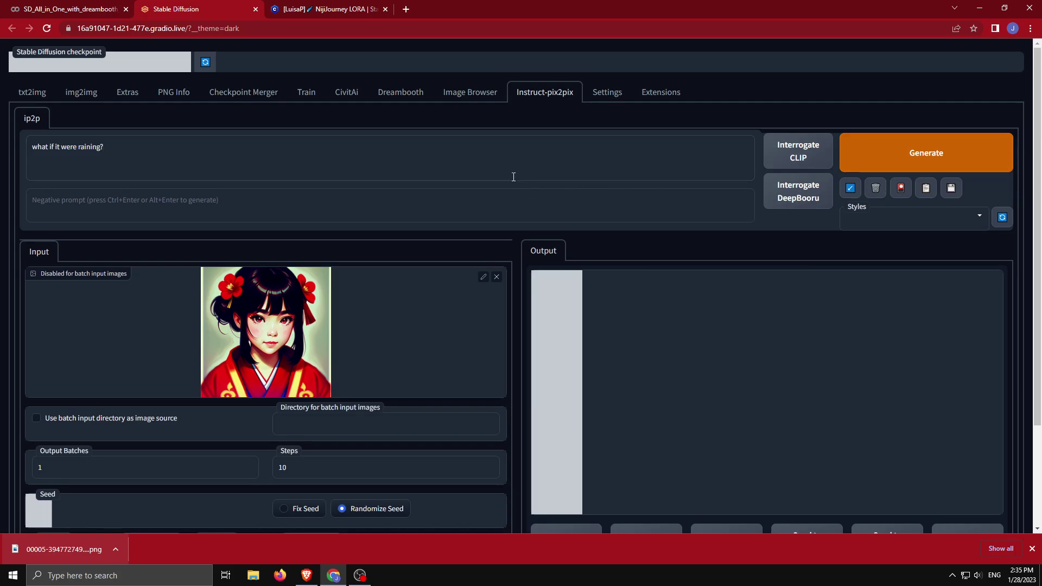
{"action": "scroll", "coordinate": [465, 204], "scroll_direction": "down", "scroll_amount": 2}
{"action": "scroll", "coordinate": [440, 269], "scroll_direction": "up", "scroll_amount": 3}
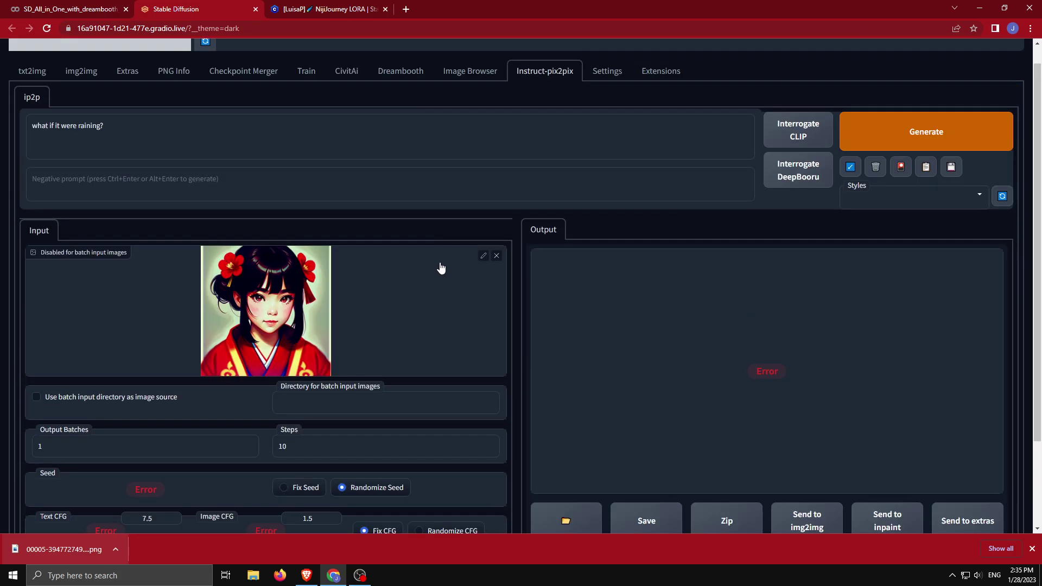
{"action": "left_click", "coordinate": [69, 9]}
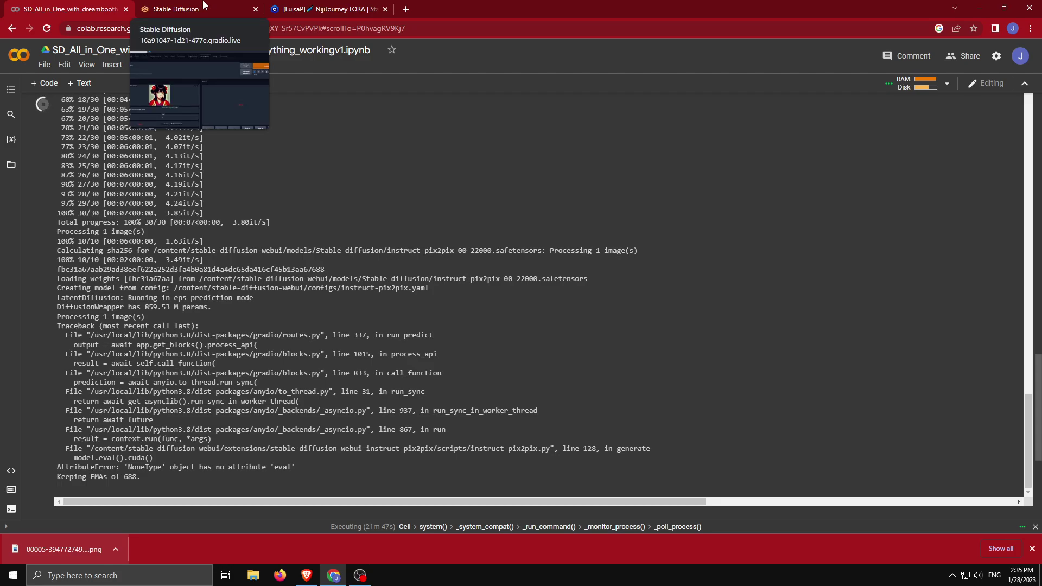
{"action": "left_click", "coordinate": [219, 9]}
{"action": "scroll", "coordinate": [211, 167], "scroll_direction": "up", "scroll_amount": 1}
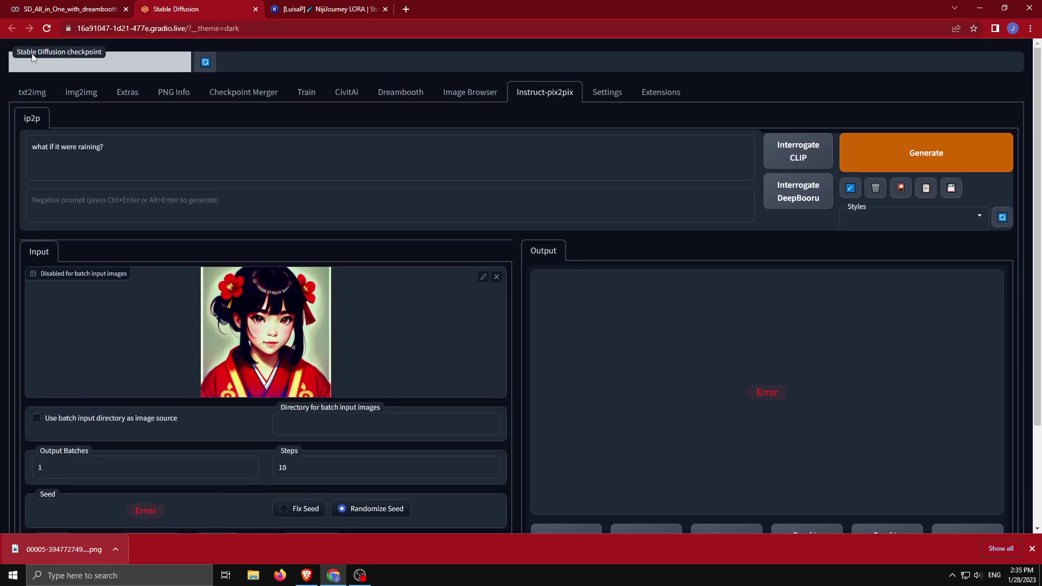
{"action": "left_click", "coordinate": [48, 27]}
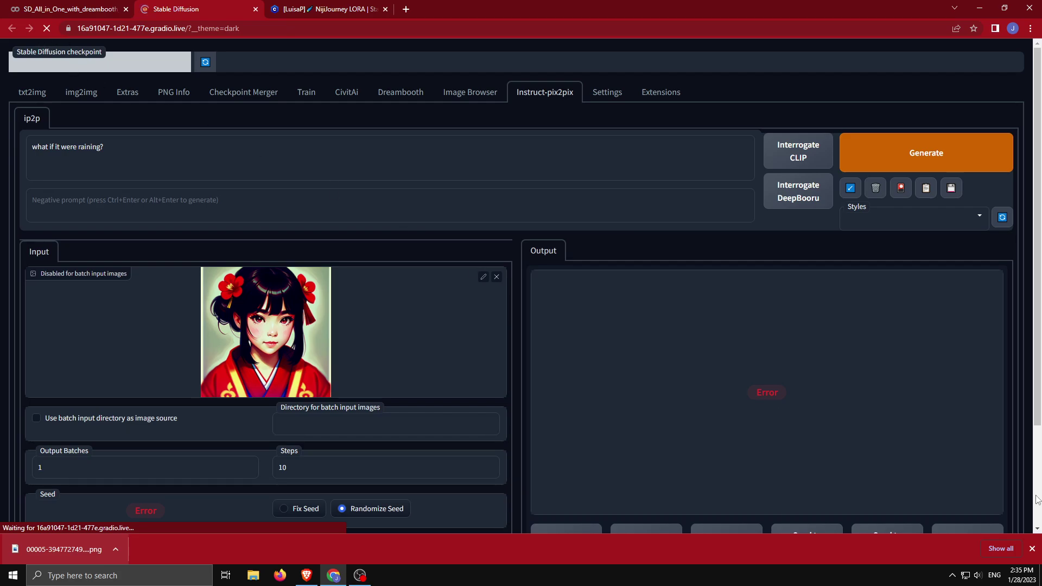
- After the reload, dismiss the downloads bar and check the checkpoint list and Colab log
{"action": "left_click", "coordinate": [1031, 548]}
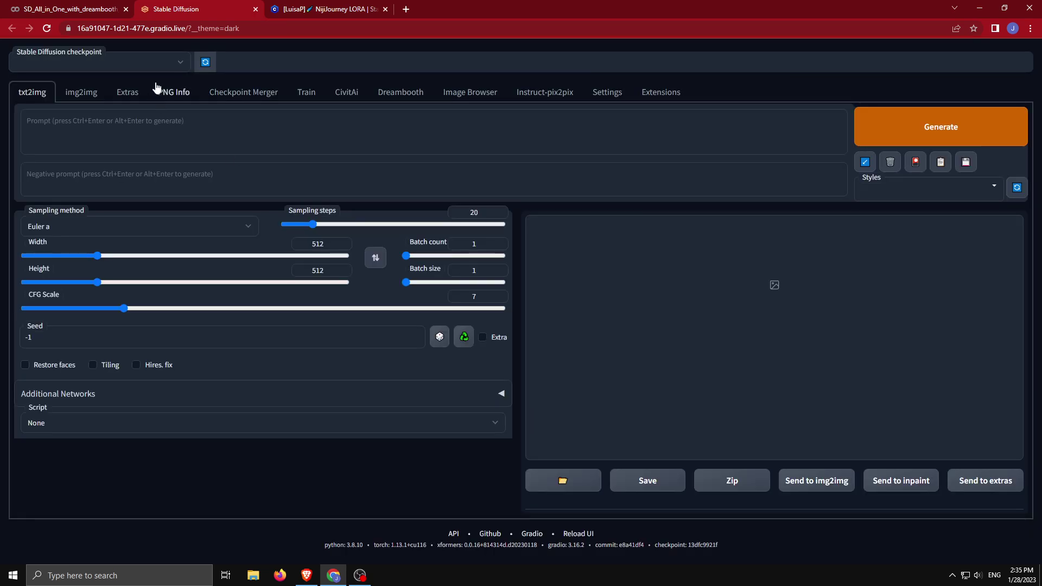
{"action": "left_click", "coordinate": [157, 66]}
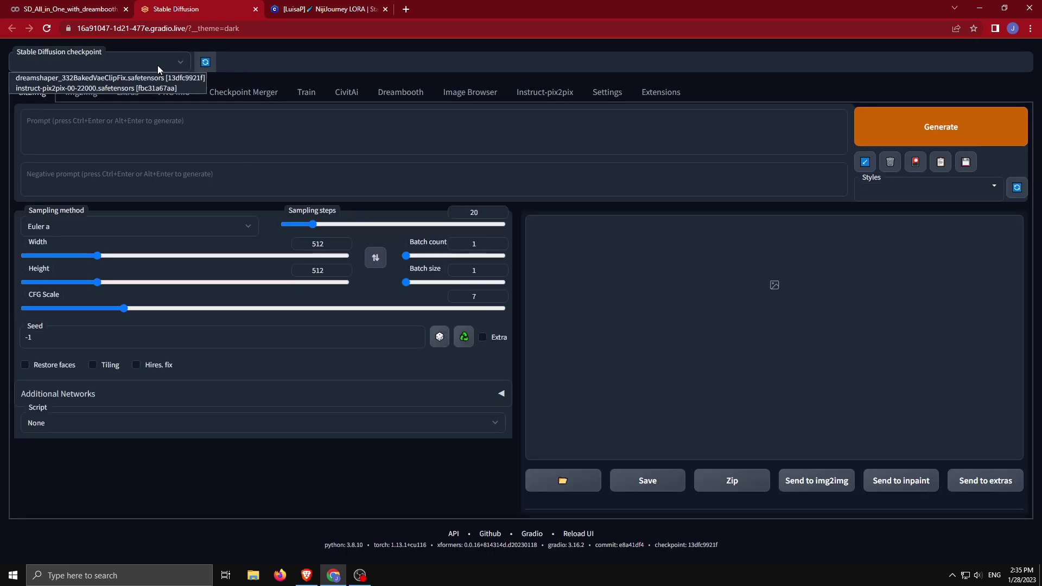
{"action": "key", "text": "Escape"}
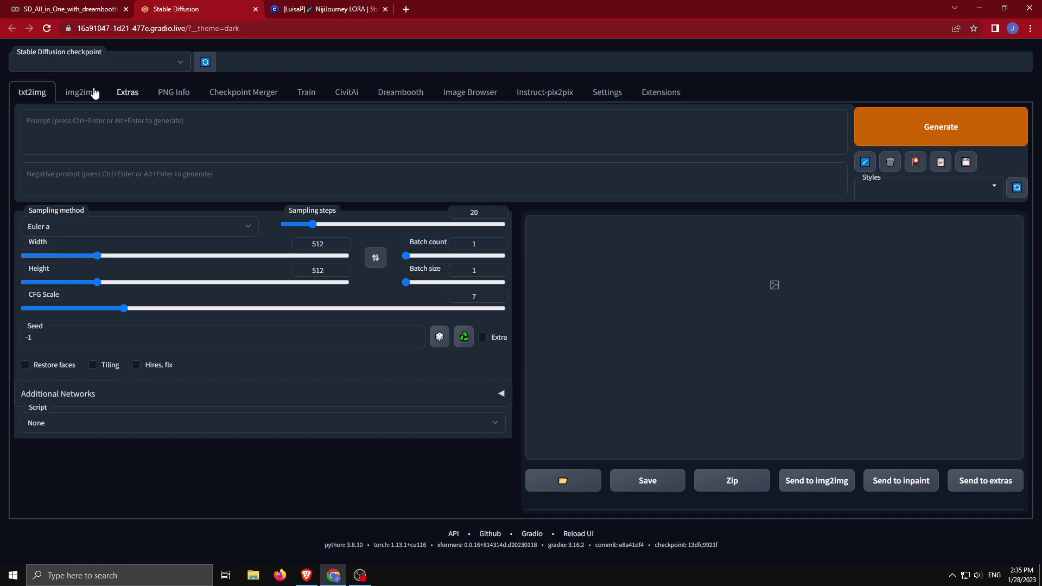
{"action": "left_click", "coordinate": [100, 8]}
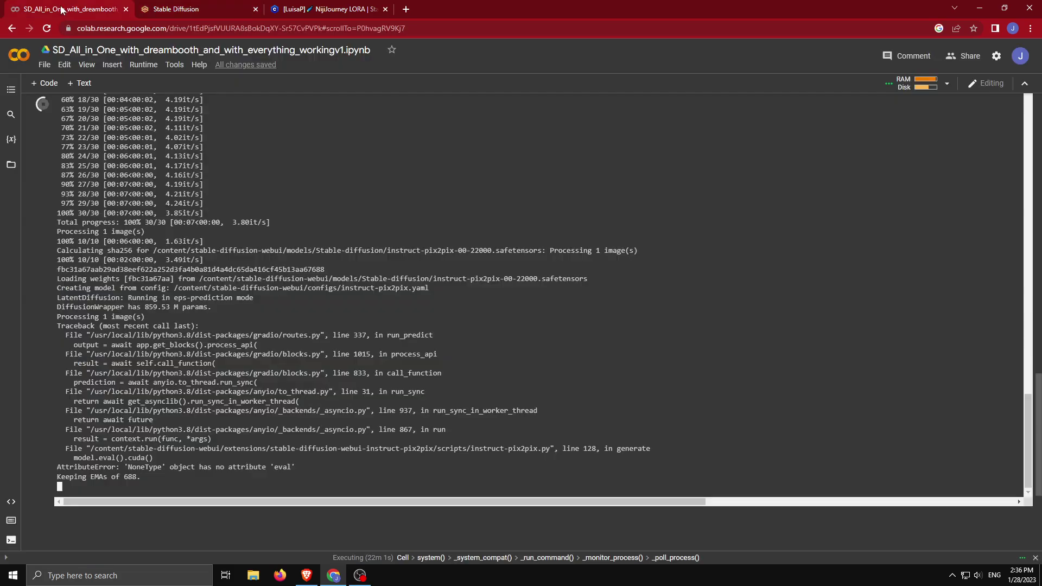
{"action": "left_click", "coordinate": [176, 8]}
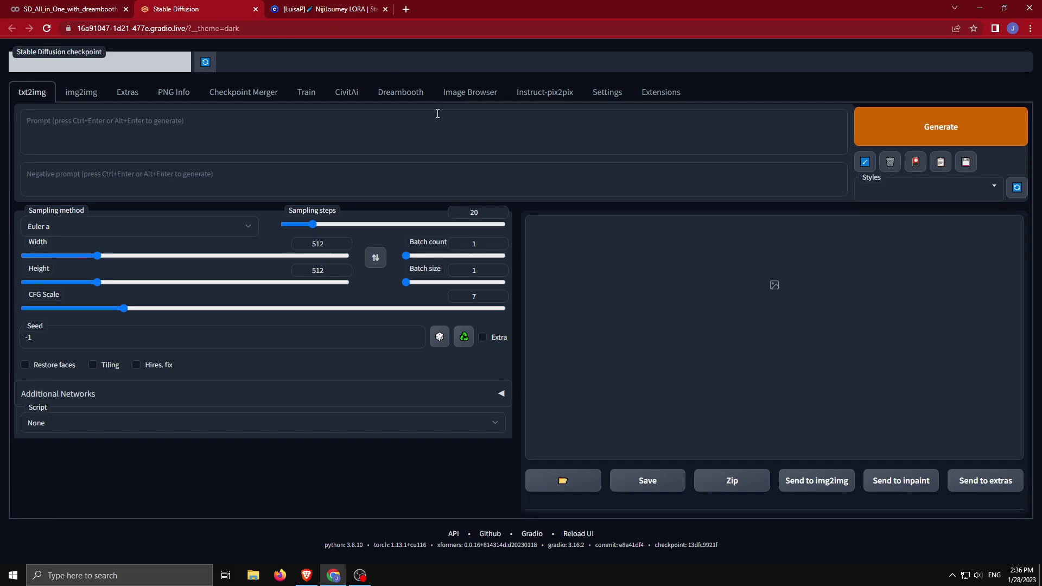
{"action": "left_click", "coordinate": [460, 101]}
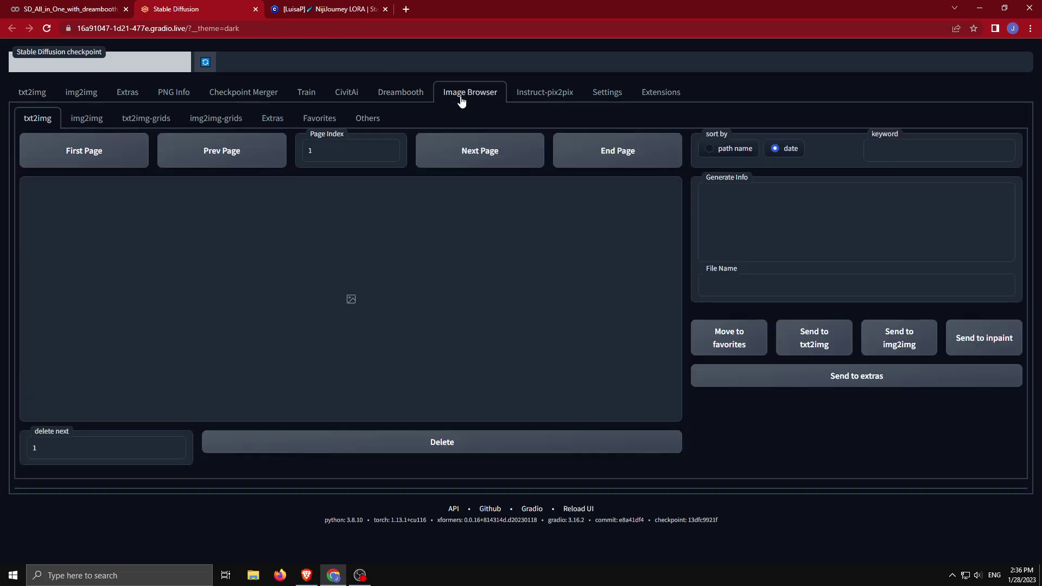
- Reload the kimono PNG into Instruct-pix2pix and rerun 'what if it were raining?'
{"action": "left_click", "coordinate": [533, 101]}
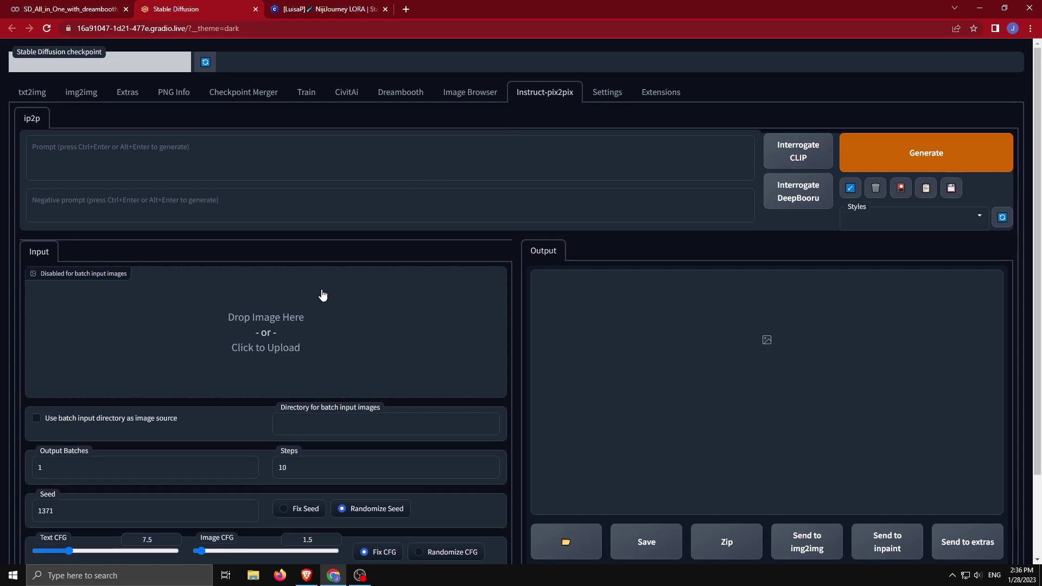
{"action": "left_click", "coordinate": [270, 326]}
{"action": "left_click", "coordinate": [270, 171]}
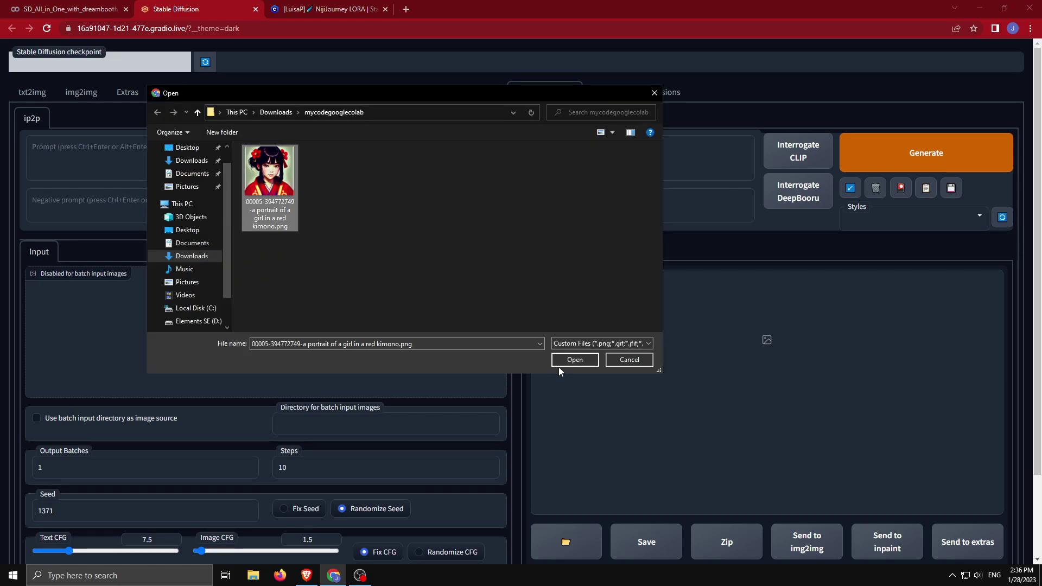
{"action": "left_click", "coordinate": [574, 359]}
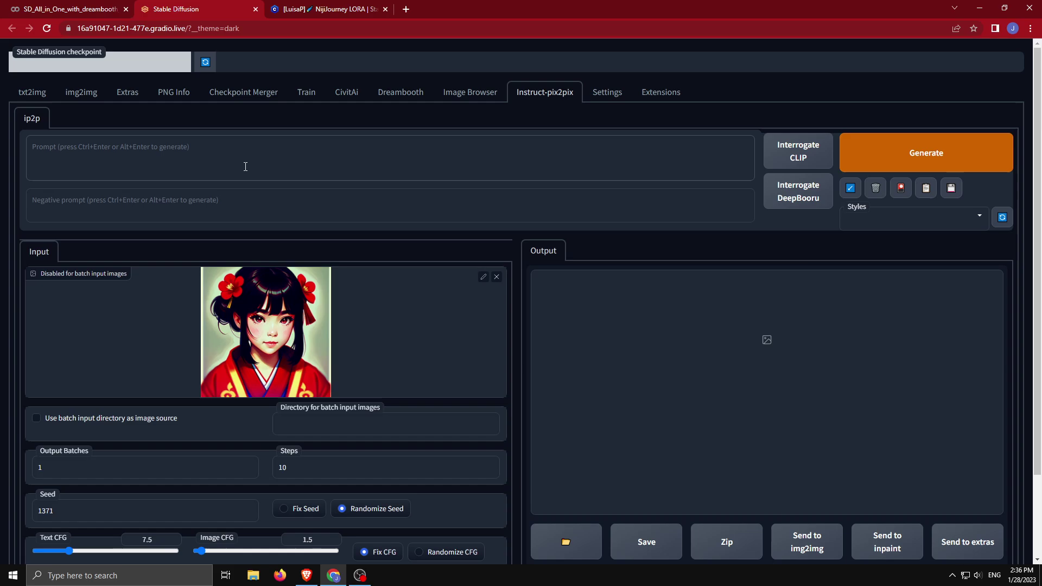
{"action": "type", "text": "wh"}
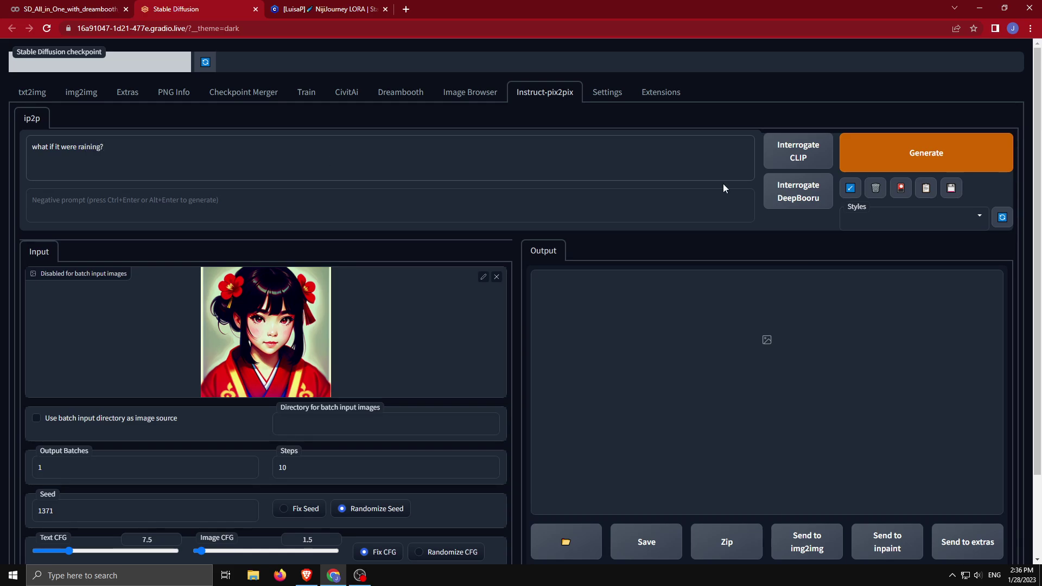
{"action": "left_click", "coordinate": [899, 167]}
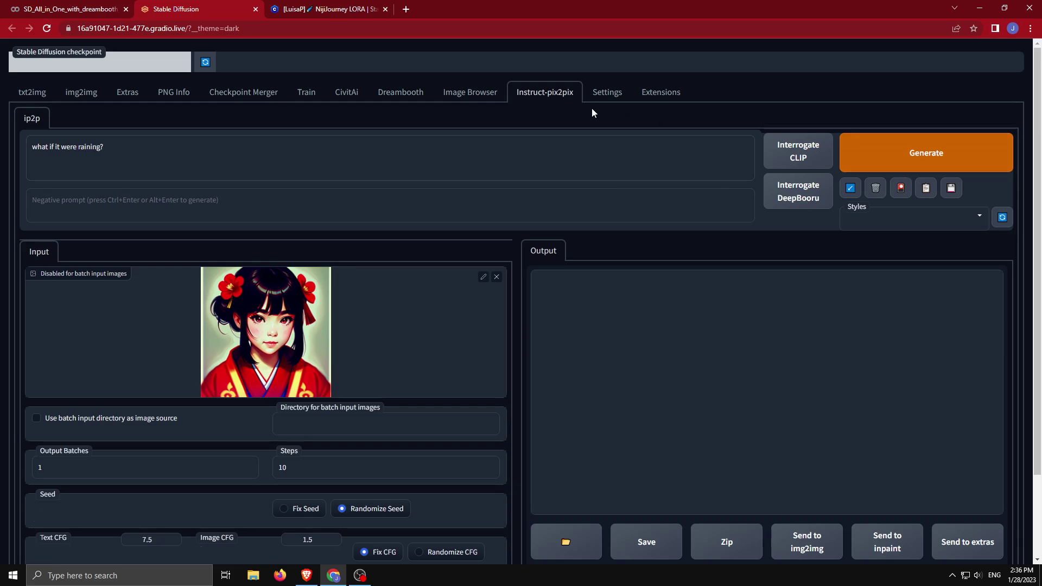
{"action": "left_click", "coordinate": [53, 4]}
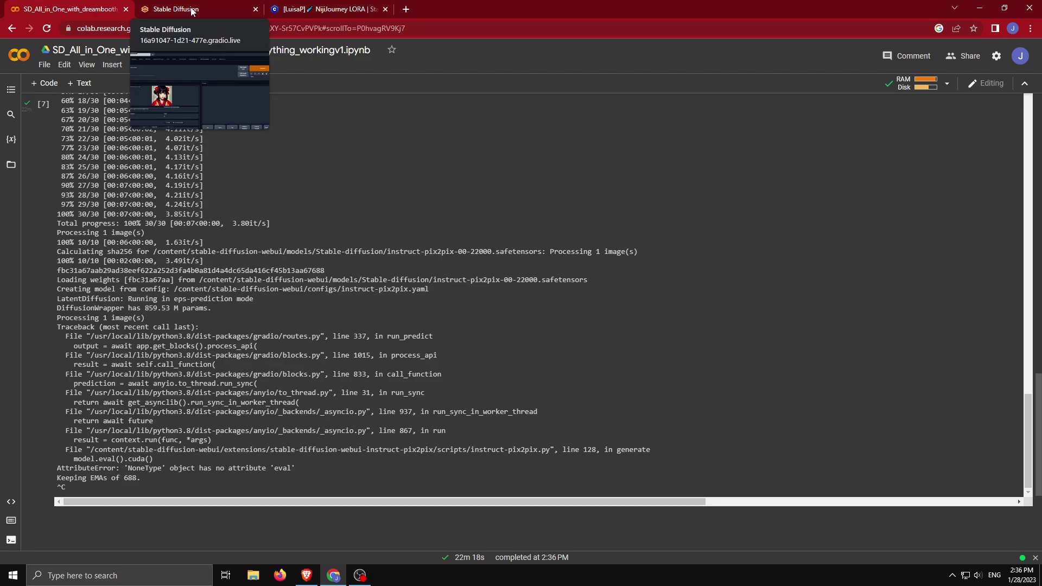
- Add a code cell noting 'Out of memory error' below the stopped log
{"action": "scroll", "coordinate": [286, 360], "scroll_direction": "down", "scroll_amount": 3}
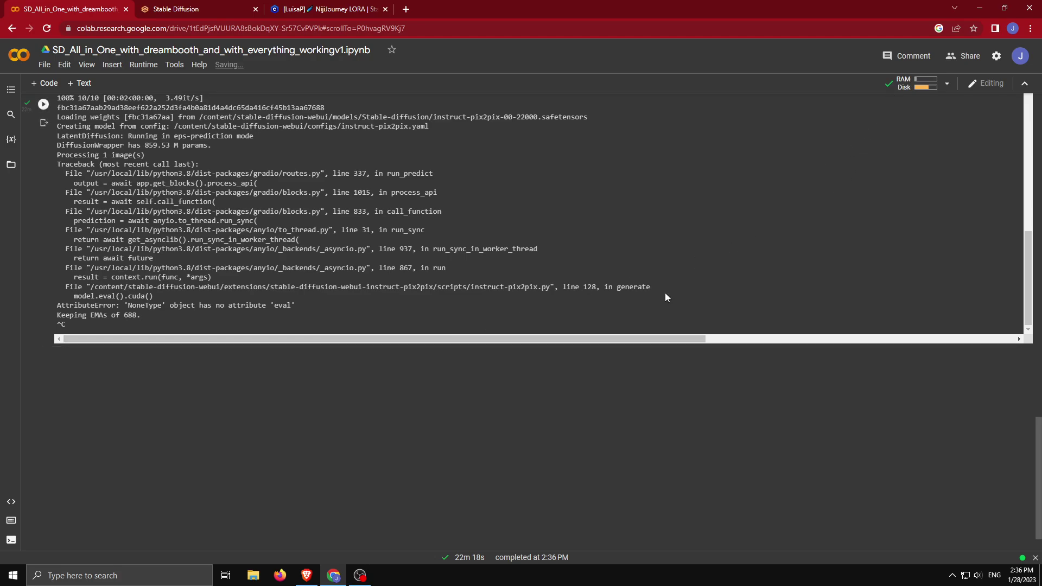
{"action": "double_click", "coordinate": [63, 325]}
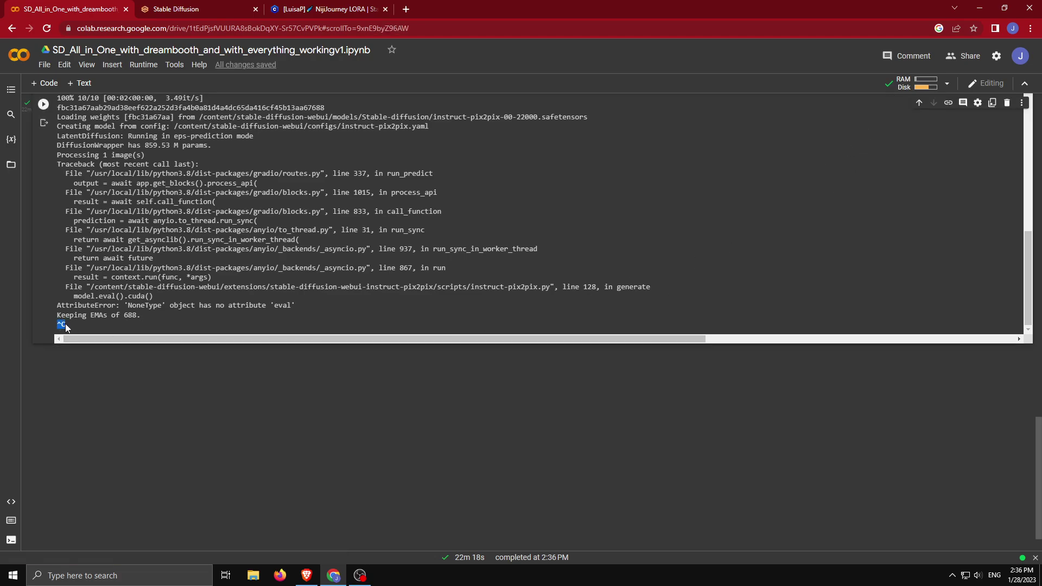
{"action": "left_click", "coordinate": [508, 346]}
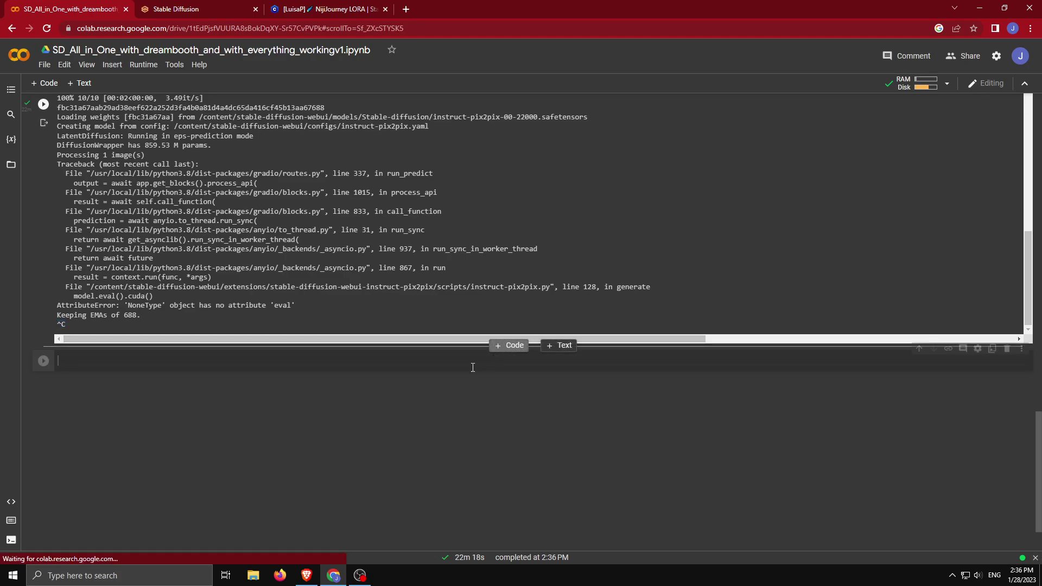
{"action": "type", "text": "Out of "}
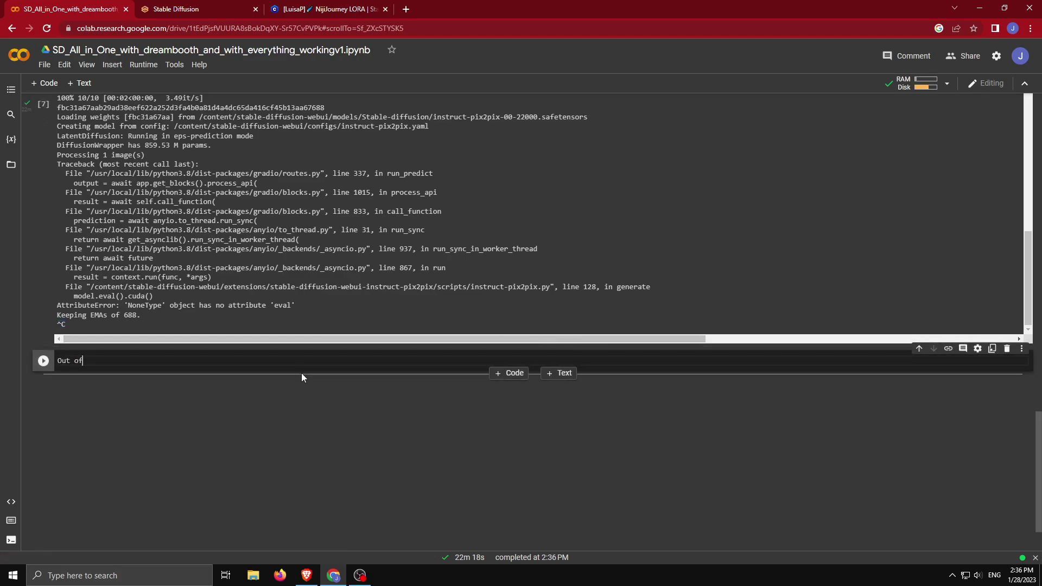
{"action": "type", "text": "memory erro"}
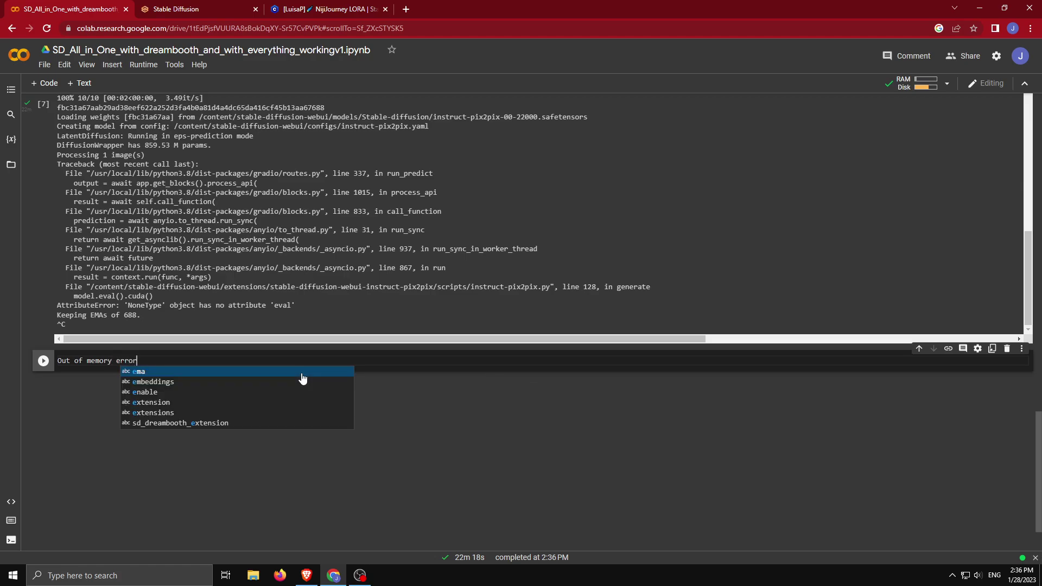
{"action": "type", "text": "r"}
{"action": "key", "text": "Escape"}
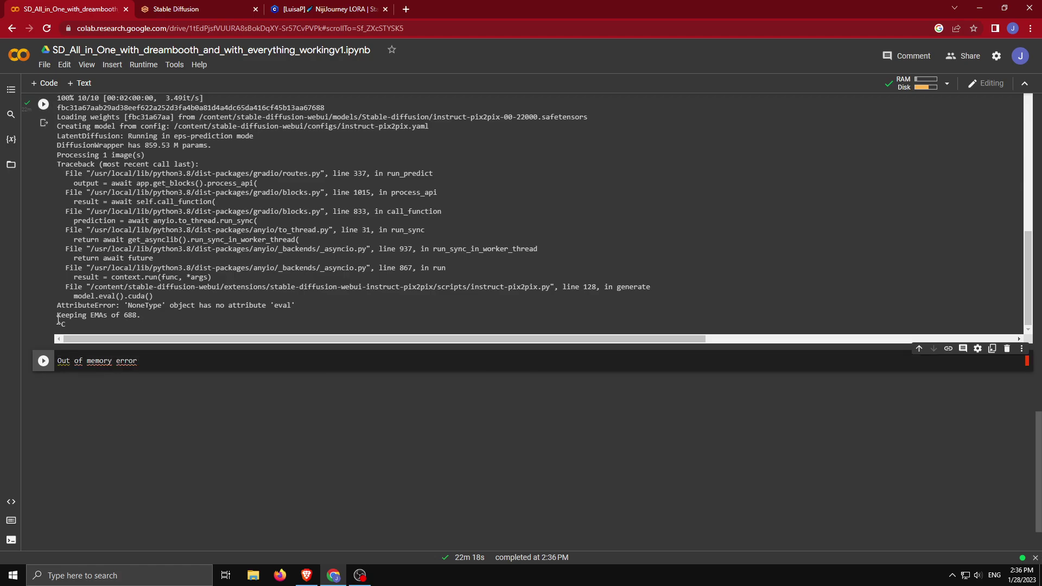
{"action": "left_click_drag", "start_coordinate": [57, 98], "coordinate": [69, 326]}
{"action": "left_click", "coordinate": [69, 325]}
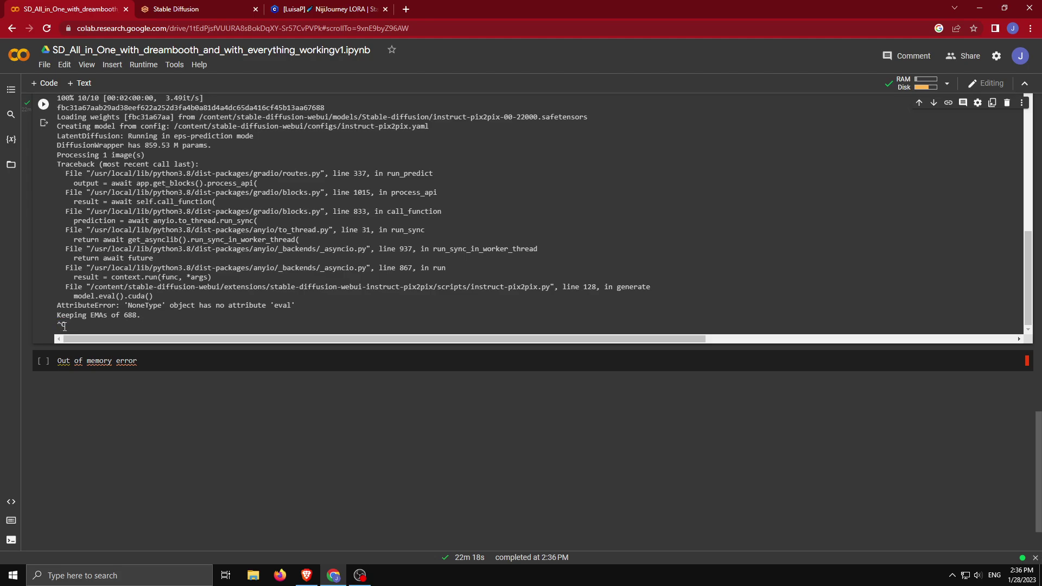
- Highlight the advice about rerunning on error and rerun the WebUI launch cell
{"action": "scroll", "coordinate": [69, 326], "scroll_direction": "up", "scroll_amount": 5}
{"action": "scroll", "coordinate": [1037, 308], "scroll_direction": "up", "scroll_amount": 4}
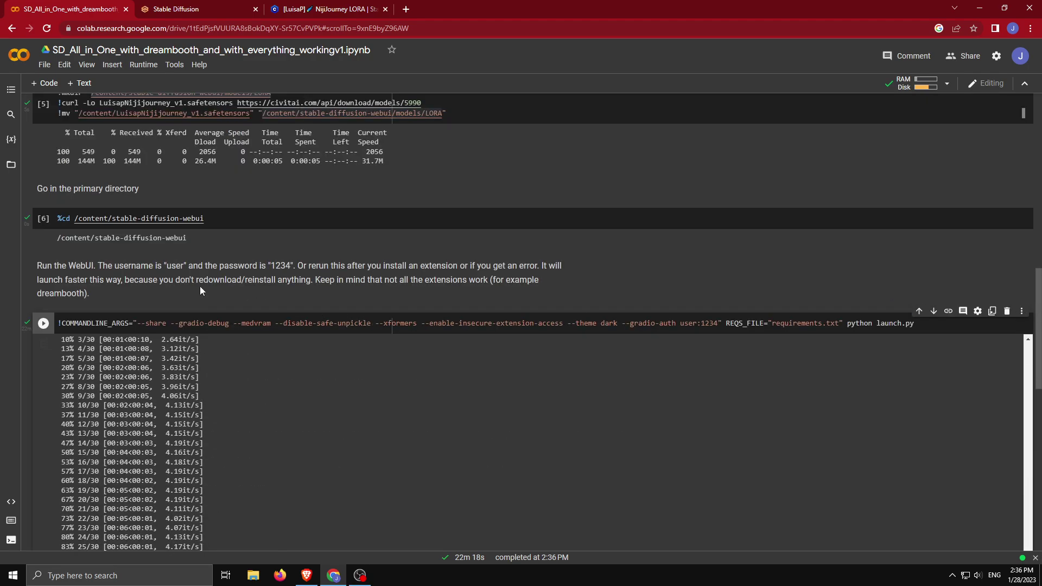
{"action": "left_click_drag", "start_coordinate": [299, 266], "coordinate": [537, 268]}
{"action": "left_click", "coordinate": [467, 266]}
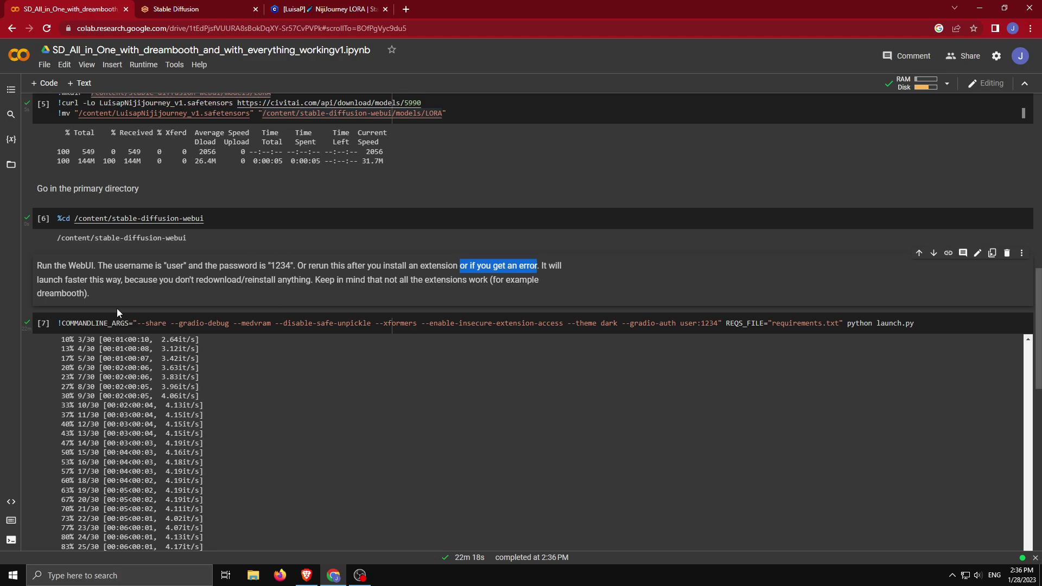
{"action": "left_click", "coordinate": [43, 324]}
- Reload the old WebUI page, confirm 'No interface is running', and close it
{"action": "left_click", "coordinate": [200, 9]}
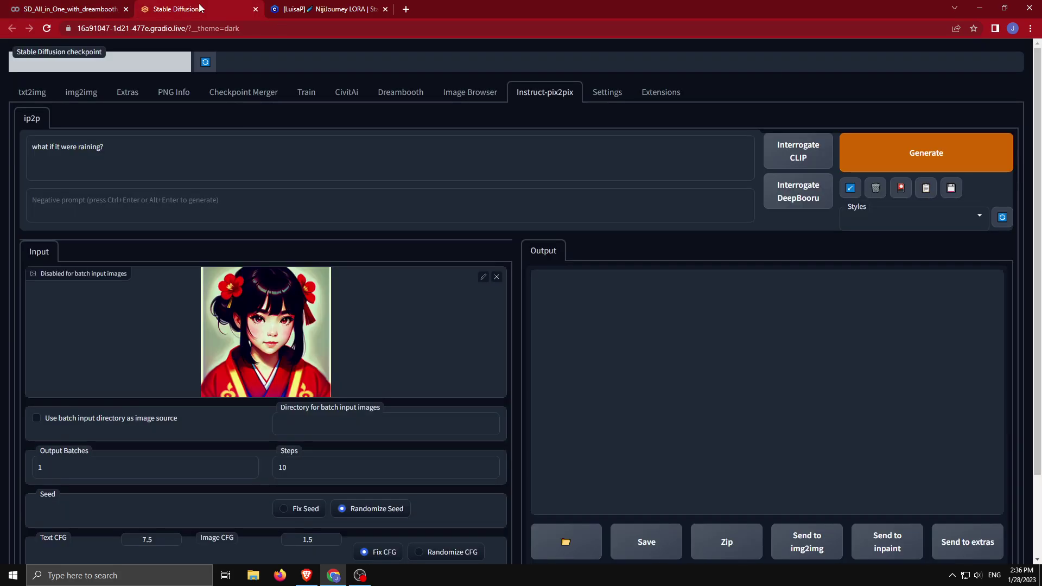
{"action": "left_click", "coordinate": [46, 29]}
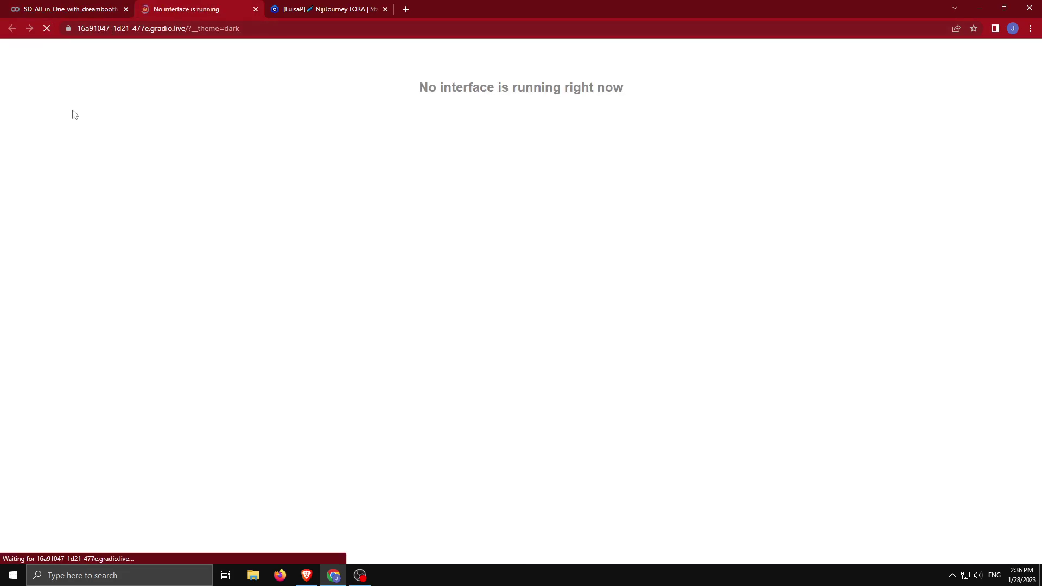
{"action": "left_click_drag", "start_coordinate": [429, 111], "coordinate": [630, 104]}
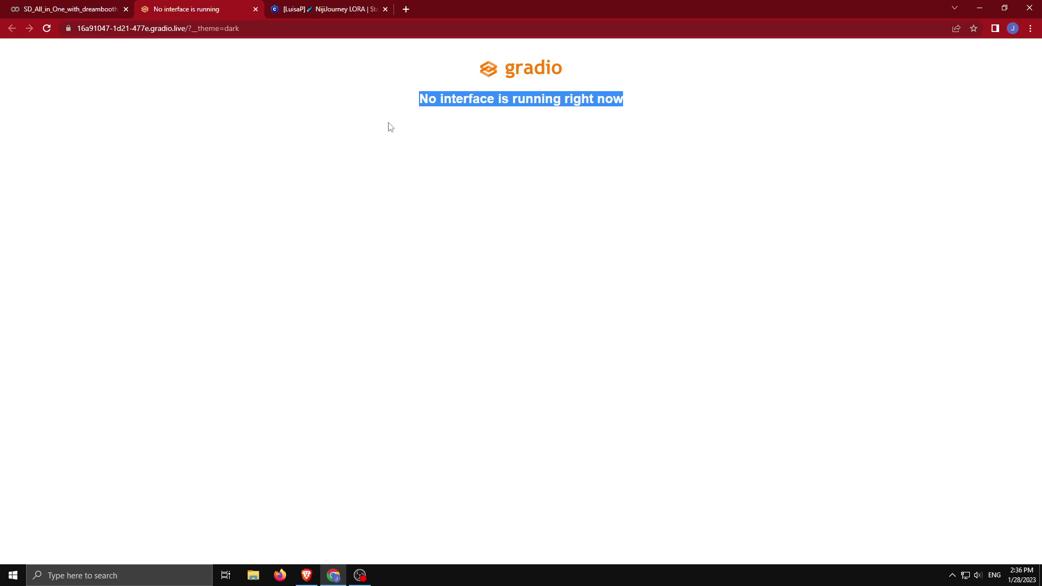
{"action": "left_click", "coordinate": [255, 9]}
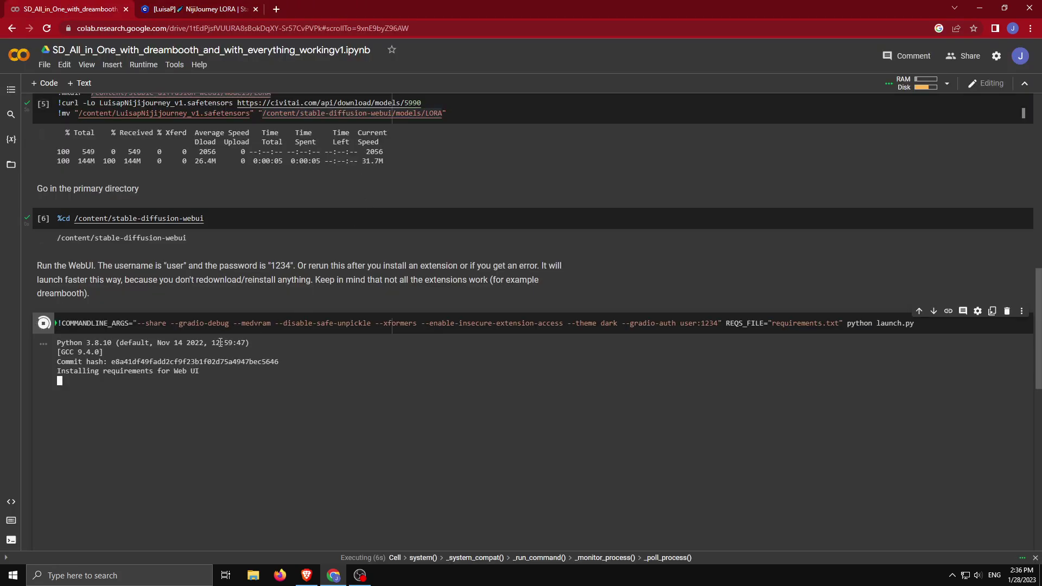
- Close the NijiJourney LORA page on Civitai
{"action": "scroll", "coordinate": [134, 386], "scroll_direction": "down", "scroll_amount": 1}
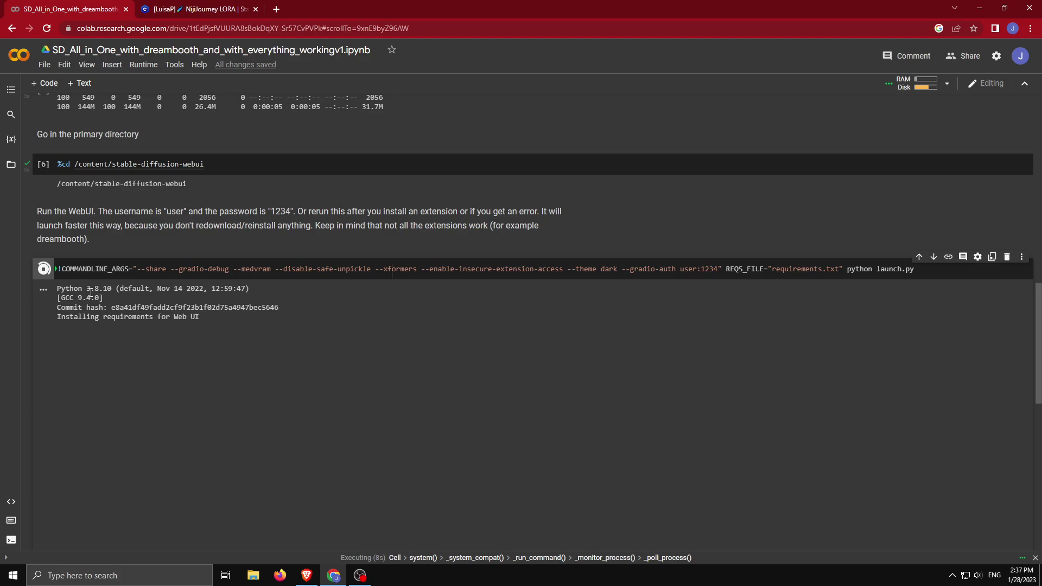
{"action": "left_click", "coordinate": [206, 7]}
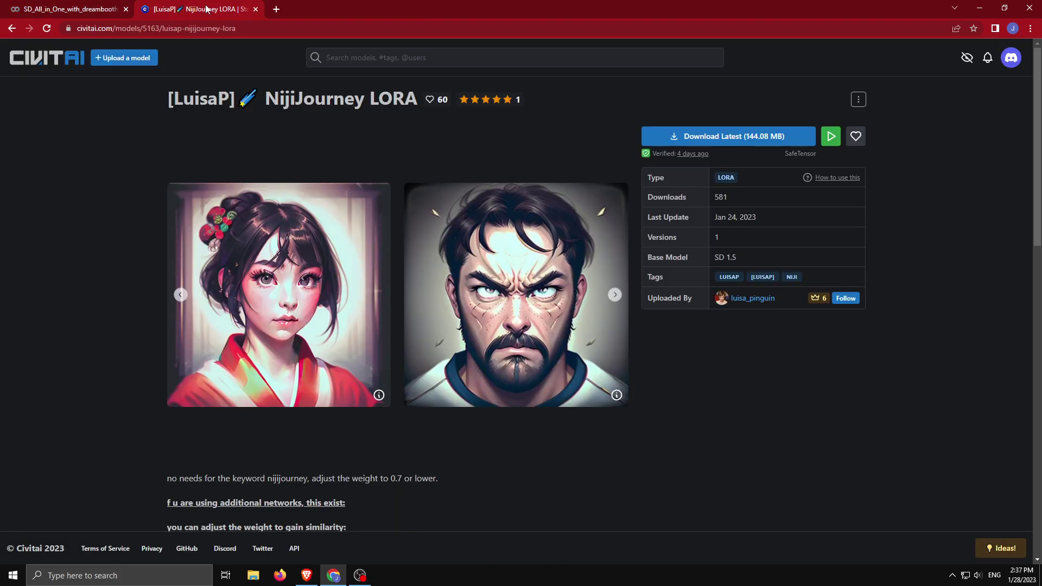
{"action": "left_click", "coordinate": [255, 9]}
- Delete the 'Out of memory error' note cell from the Colab notebook
{"action": "scroll", "coordinate": [219, 352], "scroll_direction": "down", "scroll_amount": 1}
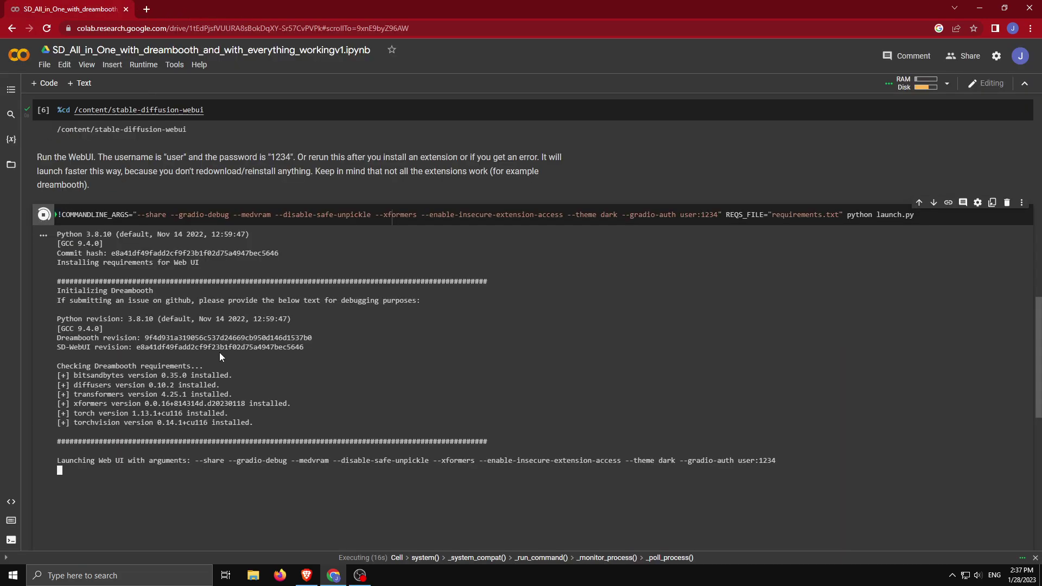
{"action": "scroll", "coordinate": [219, 353], "scroll_direction": "down", "scroll_amount": 1}
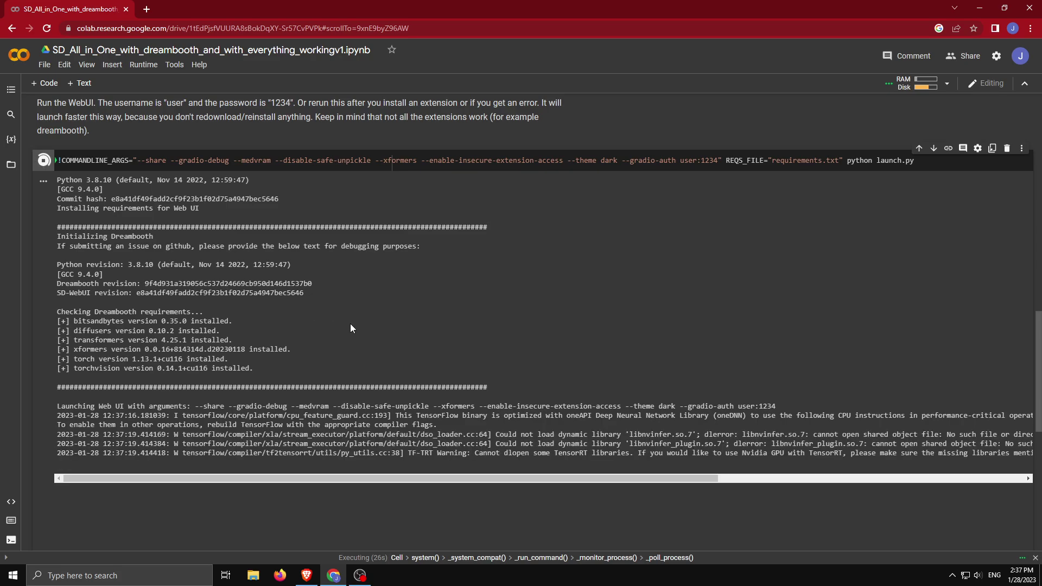
{"action": "scroll", "coordinate": [350, 328], "scroll_direction": "down", "scroll_amount": 1}
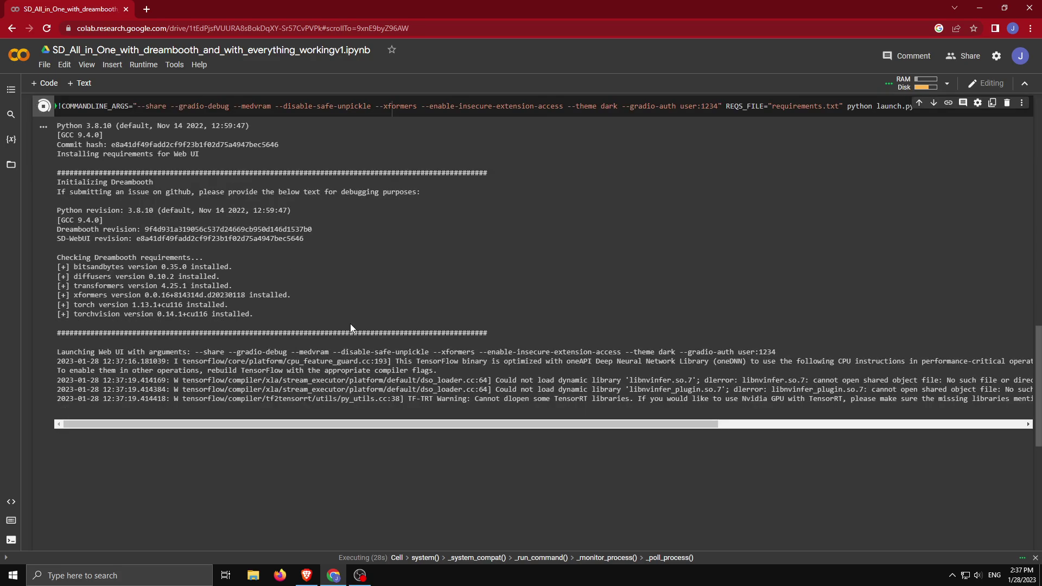
{"action": "scroll", "coordinate": [350, 326], "scroll_direction": "down", "scroll_amount": 3}
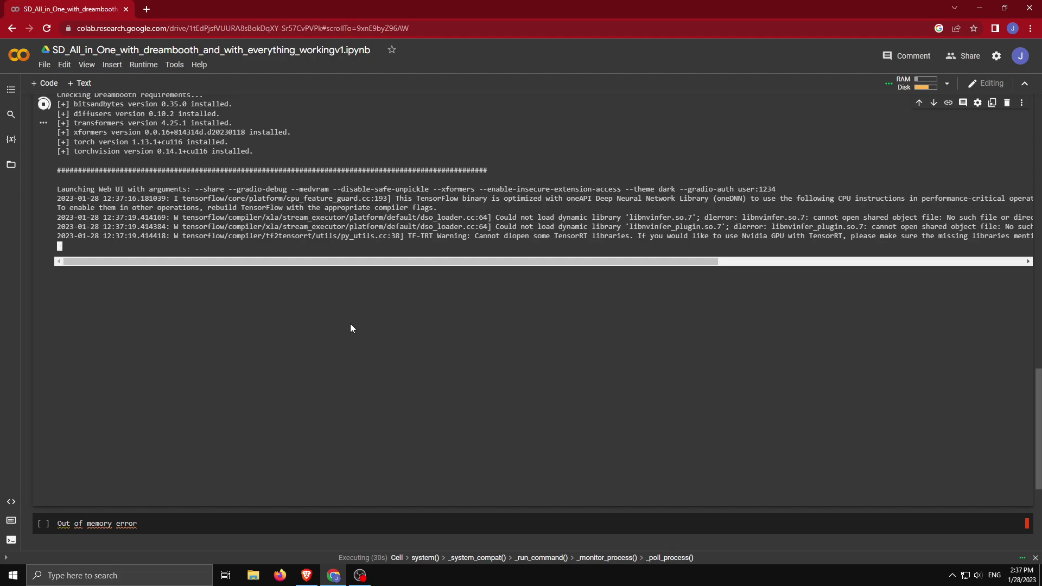
{"action": "scroll", "coordinate": [350, 325], "scroll_direction": "down", "scroll_amount": 1}
{"action": "left_click", "coordinate": [421, 474]}
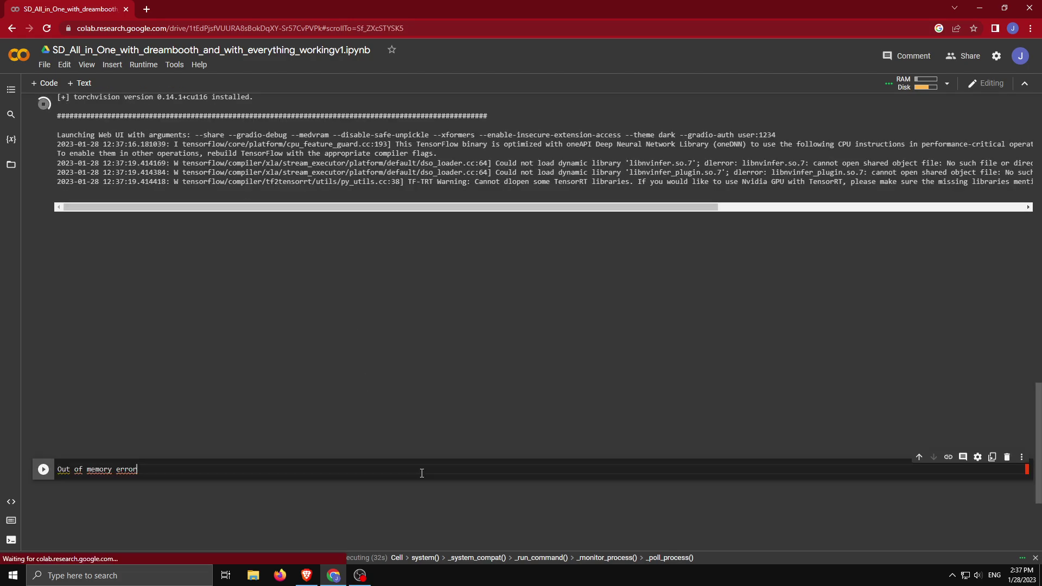
{"action": "left_click", "coordinate": [1007, 458]}
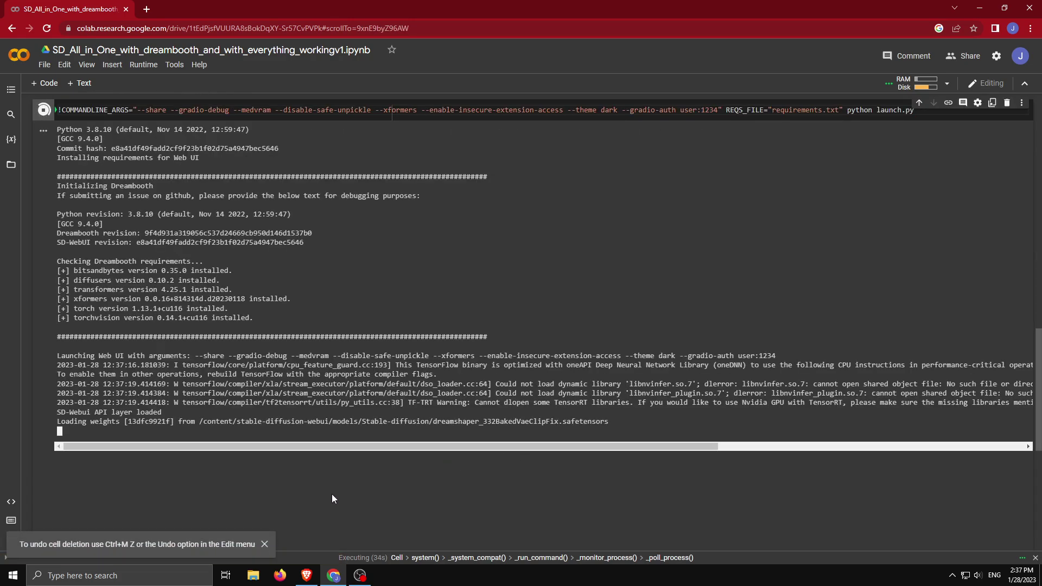
- Inspect RAM, GPU and disk usage in the Resources panel, then highlight the new public gradio URL
{"action": "scroll", "coordinate": [389, 516], "scroll_direction": "up", "scroll_amount": 2}
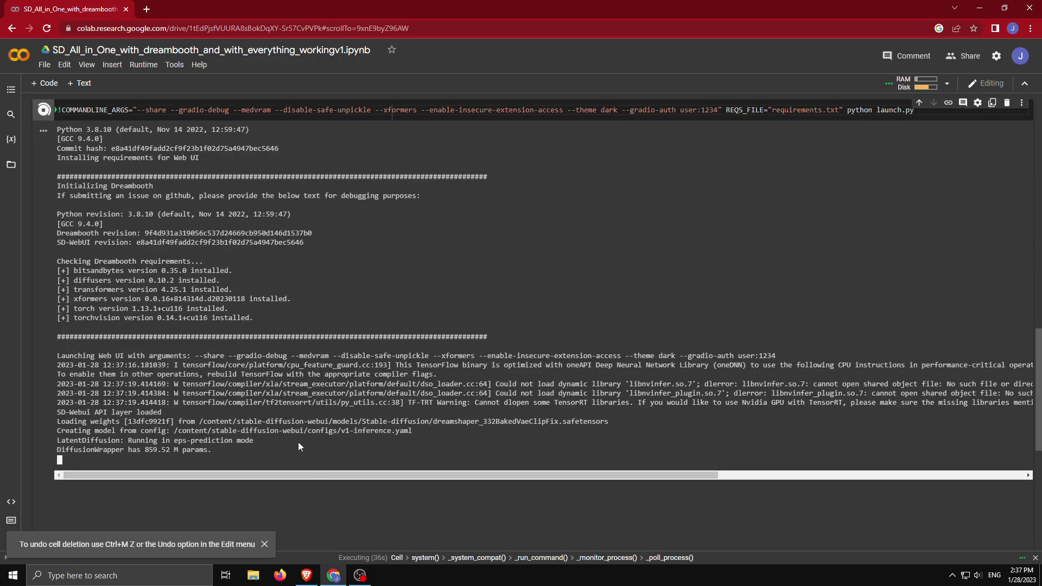
{"action": "left_click", "coordinate": [945, 88]}
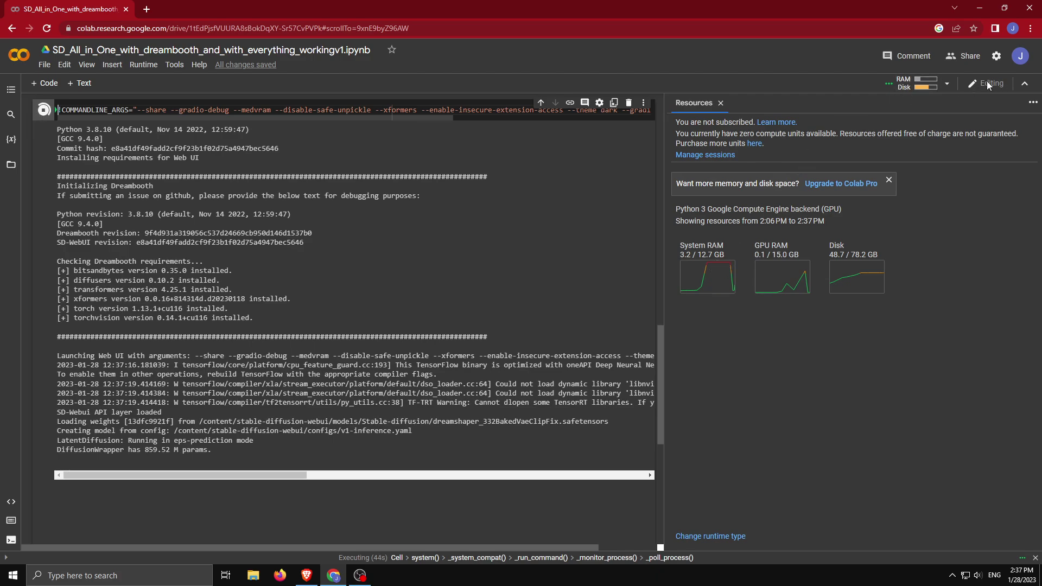
{"action": "left_click", "coordinate": [721, 103]}
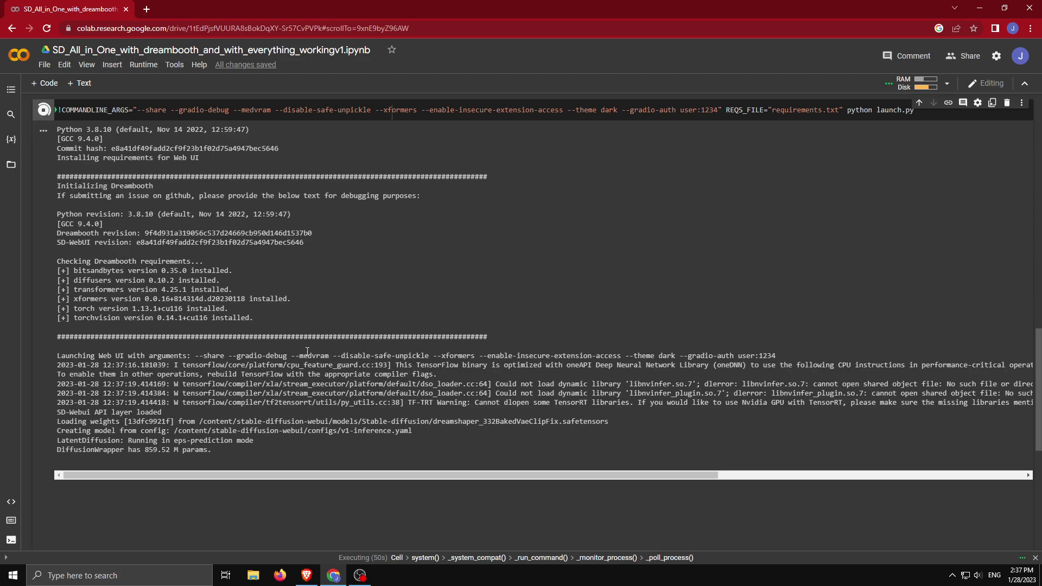
{"action": "left_click", "coordinate": [917, 83]}
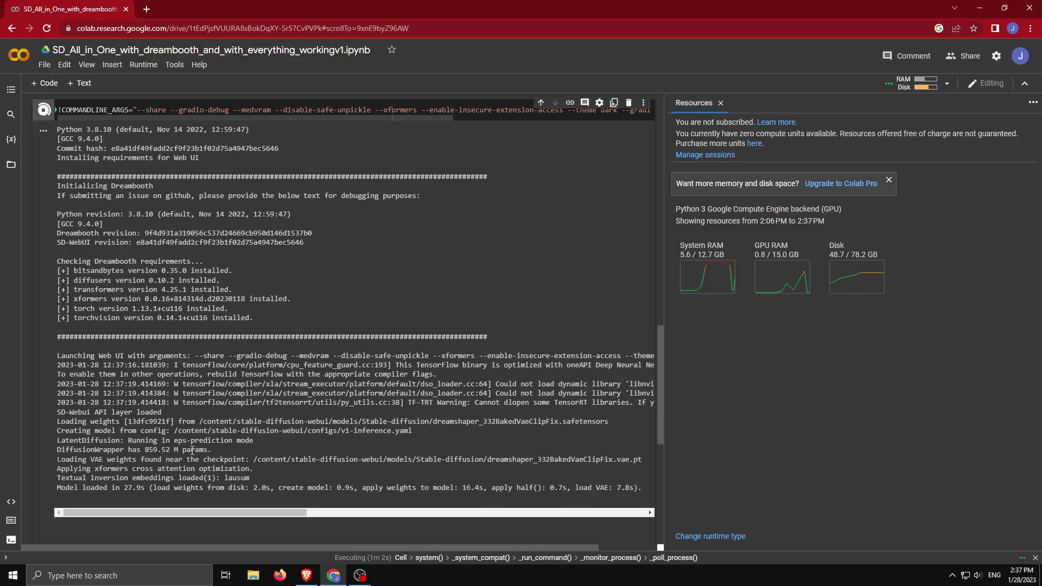
{"action": "scroll", "coordinate": [242, 432], "scroll_direction": "down", "scroll_amount": 1}
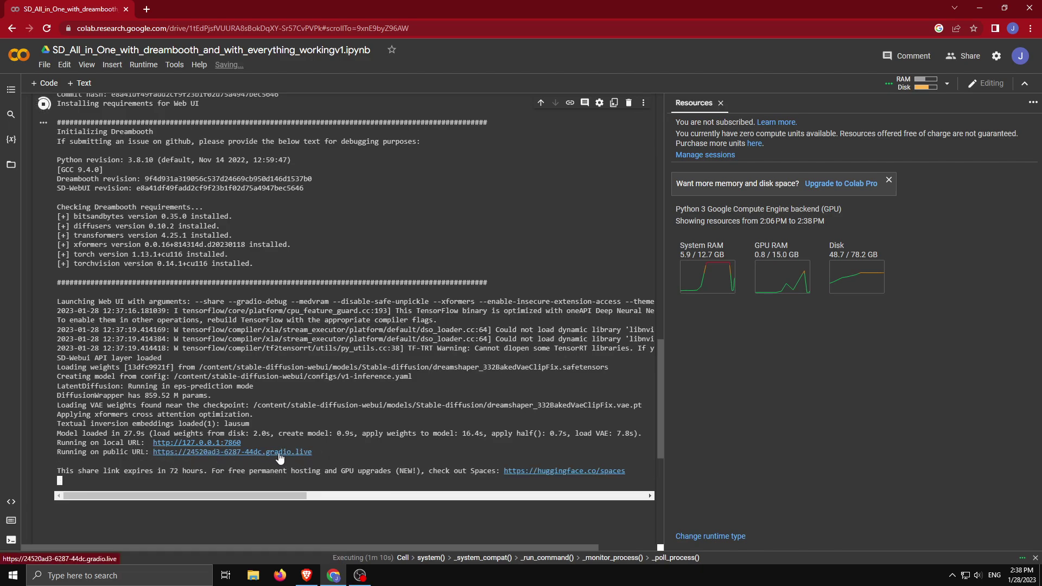
{"action": "left_click_drag", "start_coordinate": [56, 451], "coordinate": [316, 454]}
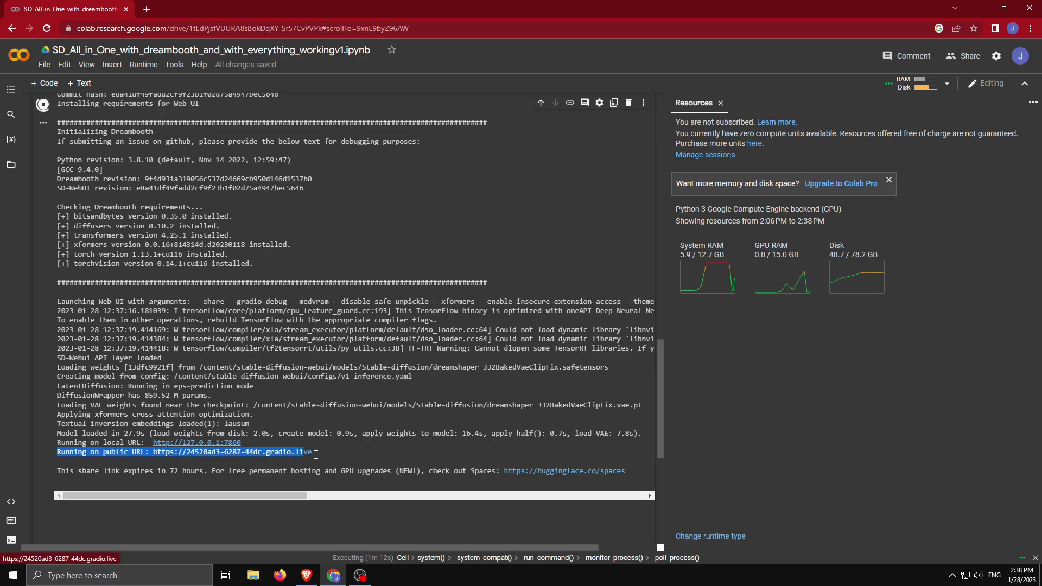
- Log in to the new gradio.live WebUI and keep the dreamshaper checkpoint selected
{"action": "left_click", "coordinate": [241, 453]}
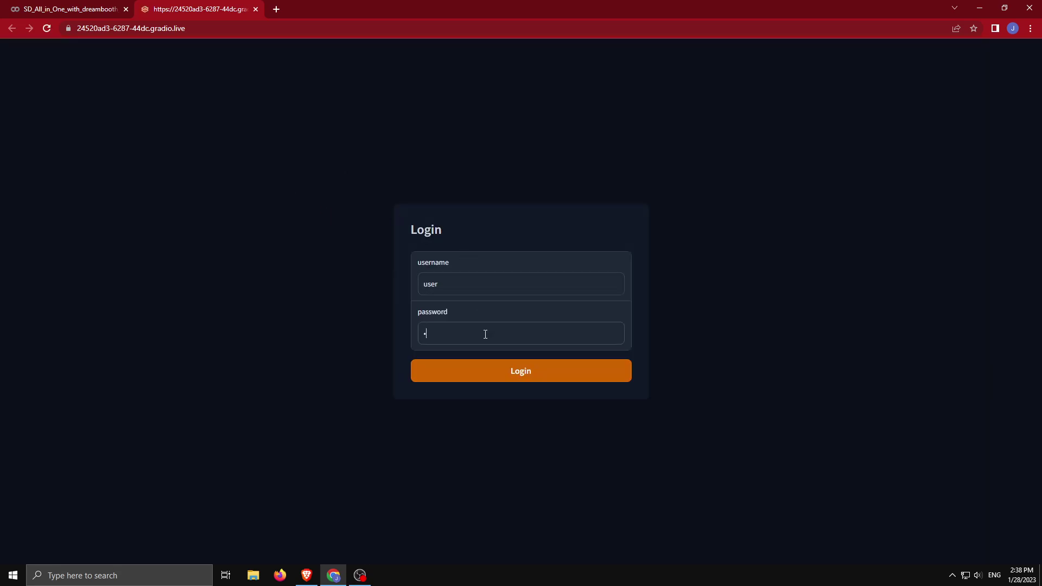
{"action": "type", "text": "s"}
{"action": "key", "text": "Return"}
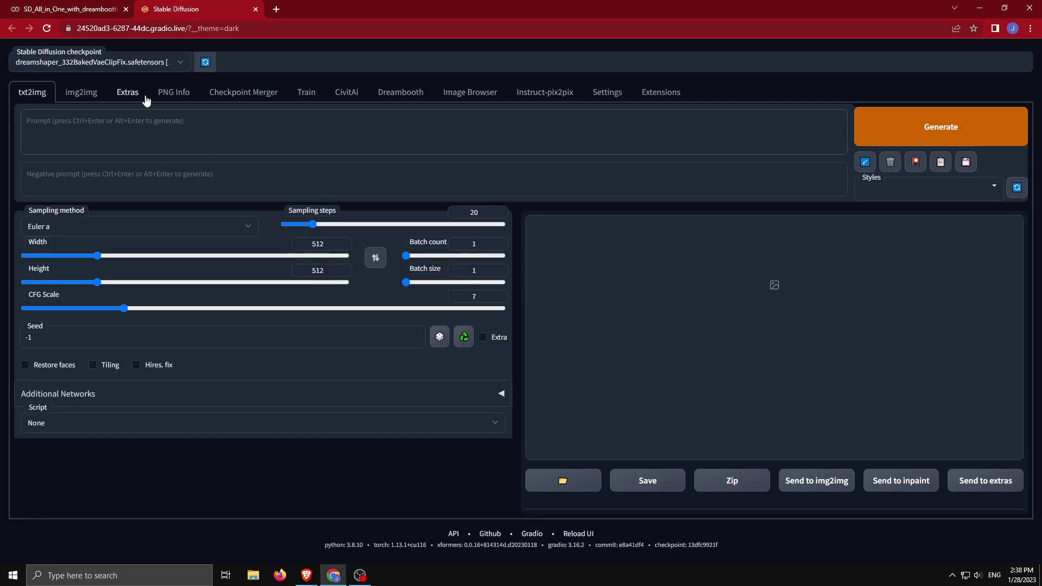
{"action": "left_click", "coordinate": [146, 64]}
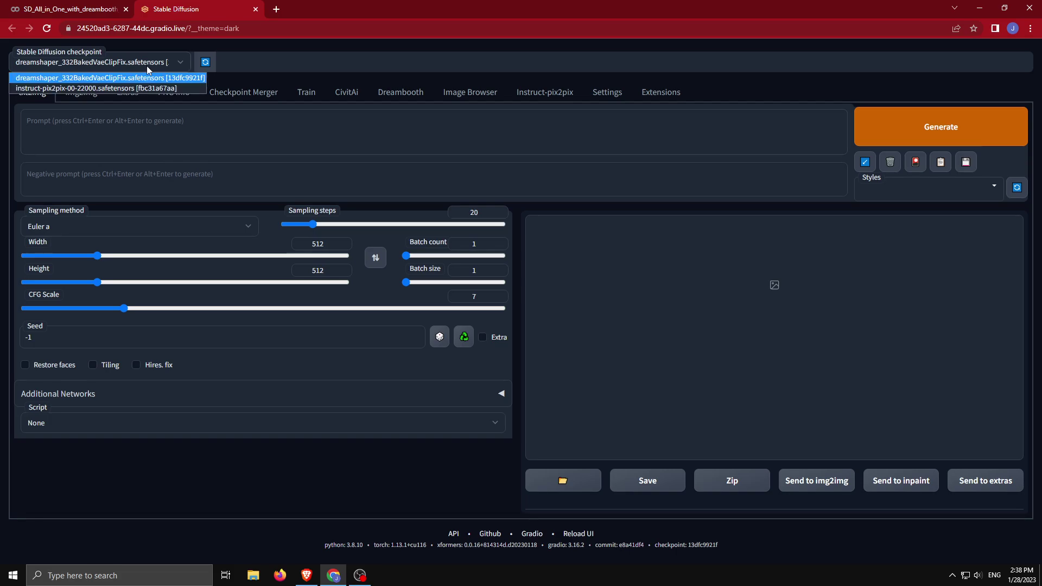
{"action": "left_click", "coordinate": [109, 79]}
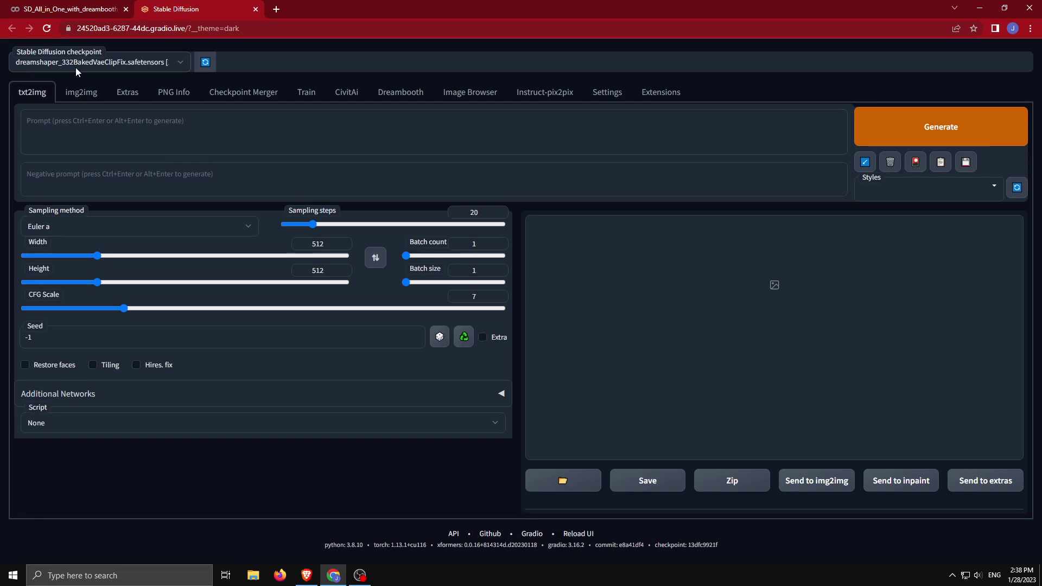
{"action": "left_click", "coordinate": [212, 125]}
- Open lexica.art in a new browser tab
{"action": "left_click", "coordinate": [282, 10]}
{"action": "type", "text": "xica"}
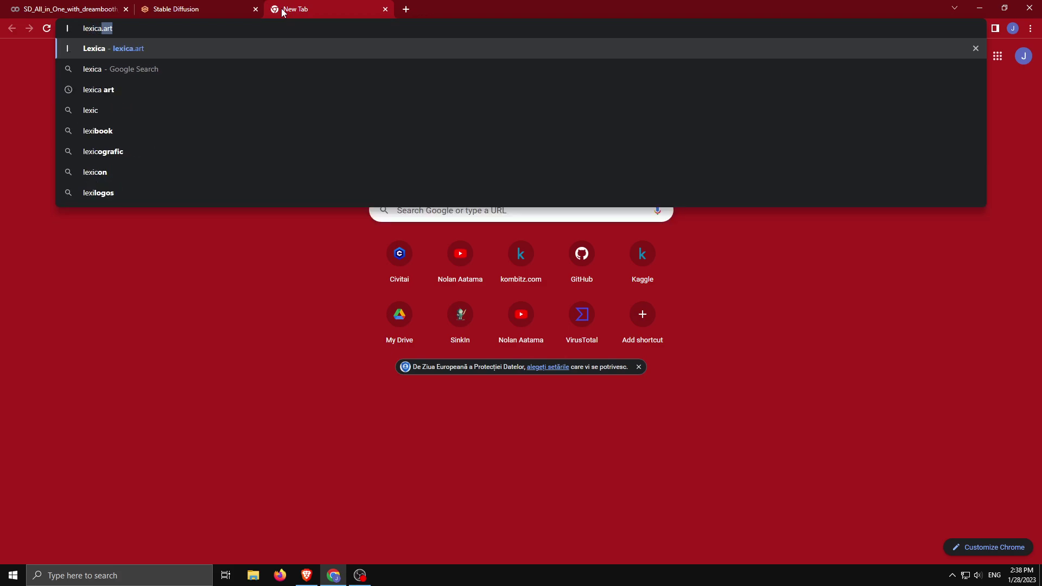
{"action": "key", "text": "Return"}
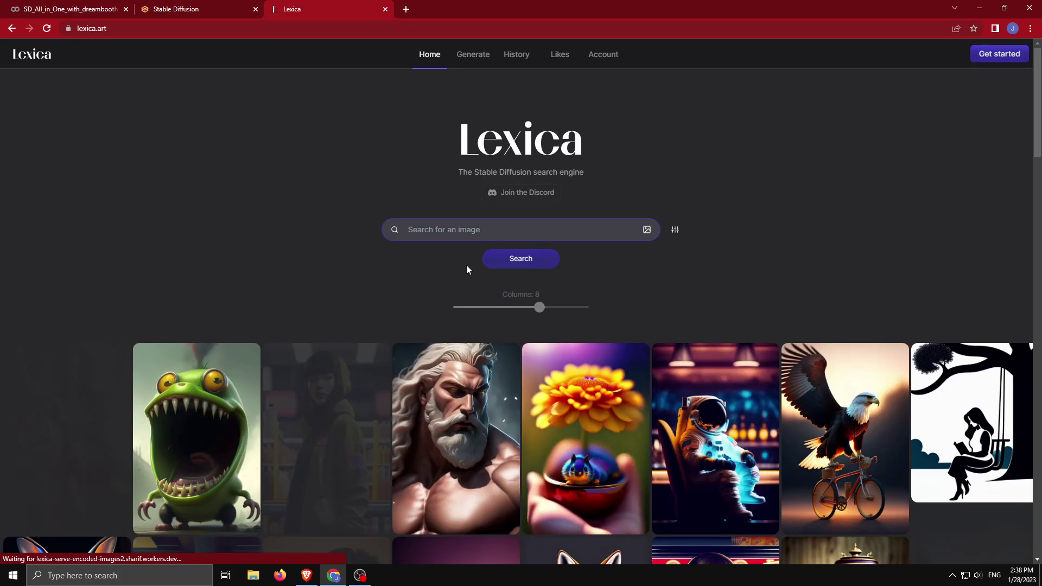
- Copy the streetwear girl image's prompt from Lexica and return to the WebUI tab
{"action": "scroll", "coordinate": [336, 232], "scroll_direction": "down", "scroll_amount": 4}
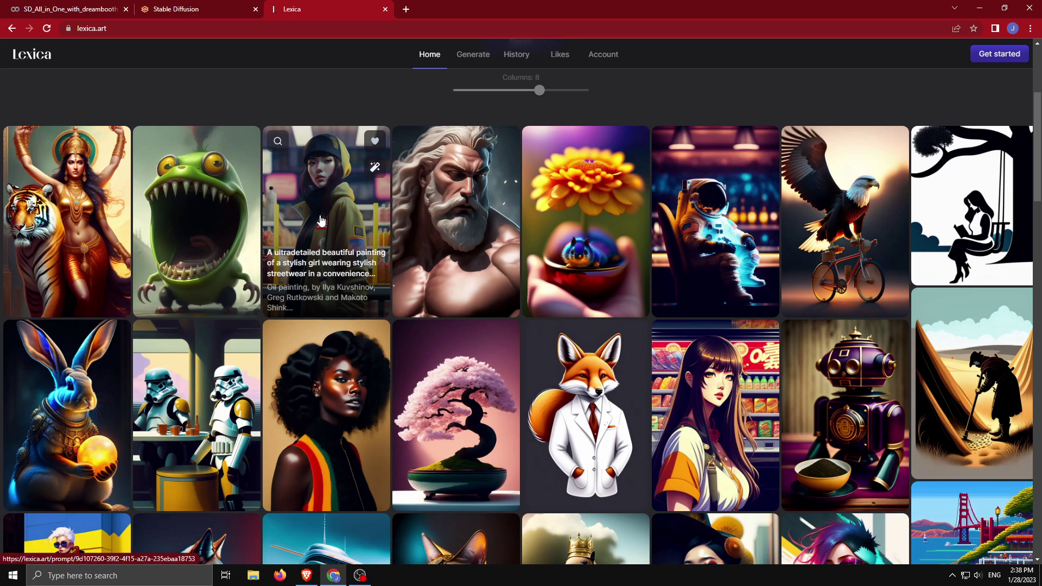
{"action": "left_click", "coordinate": [321, 216]}
{"action": "left_click", "coordinate": [293, 161]}
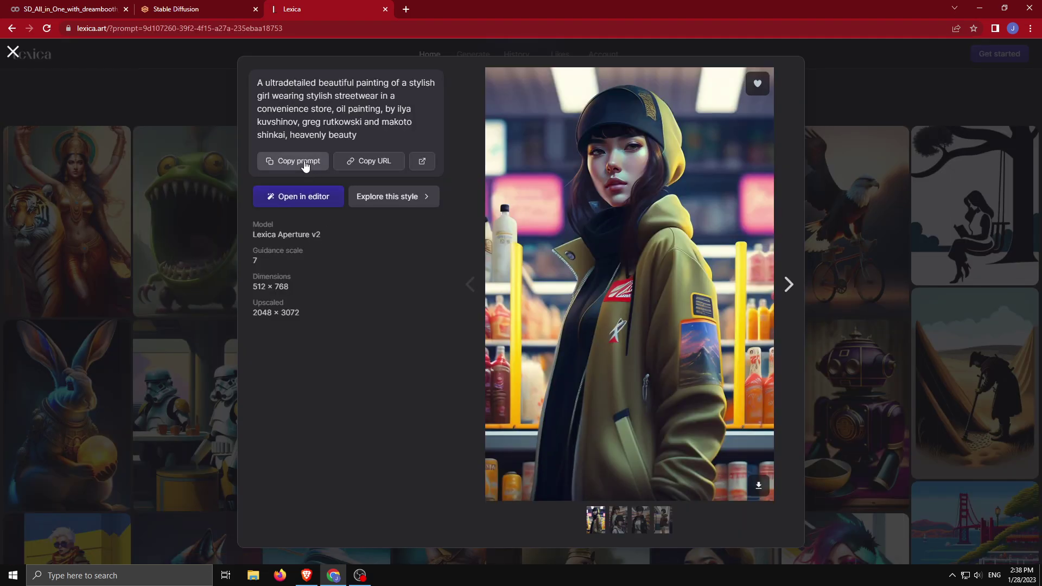
{"action": "left_click", "coordinate": [81, 7]}
{"action": "left_click", "coordinate": [201, 10]}
- Paste the copied Lexica prompt into the txt2img prompt box and generate
{"action": "left_click", "coordinate": [214, 132]}
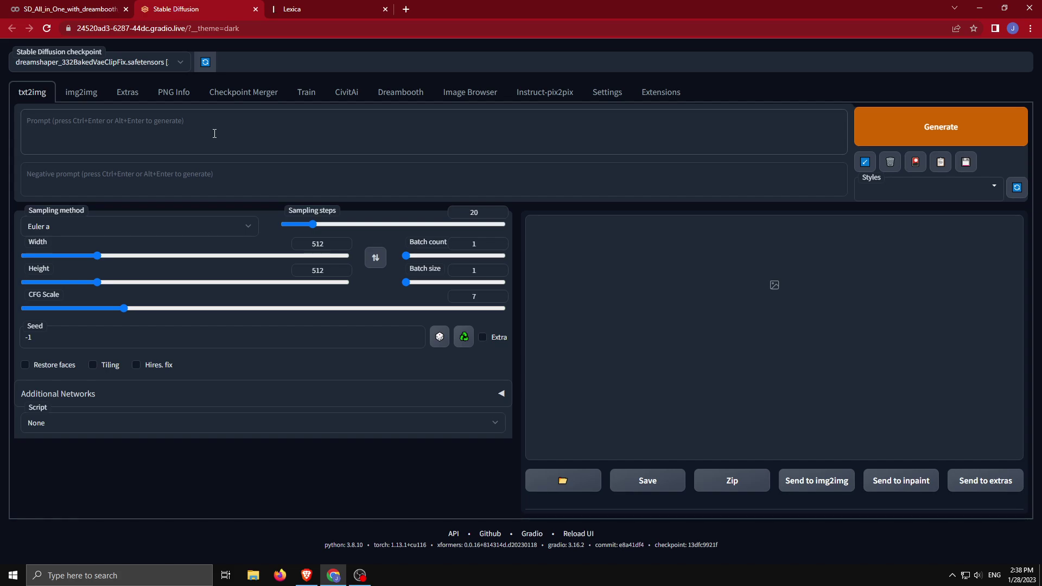
{"action": "key", "text": "ctrl+v"}
{"action": "left_click", "coordinate": [898, 143]}
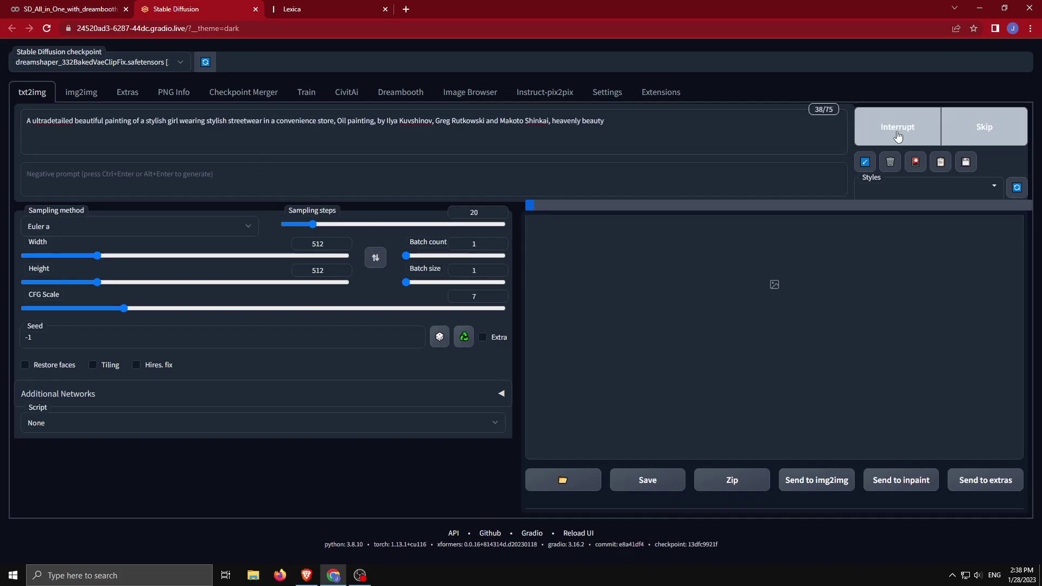
- Follow generation in the Colab log, then enlarge the resulting convenience-store girl image
{"action": "left_click", "coordinate": [89, 8]}
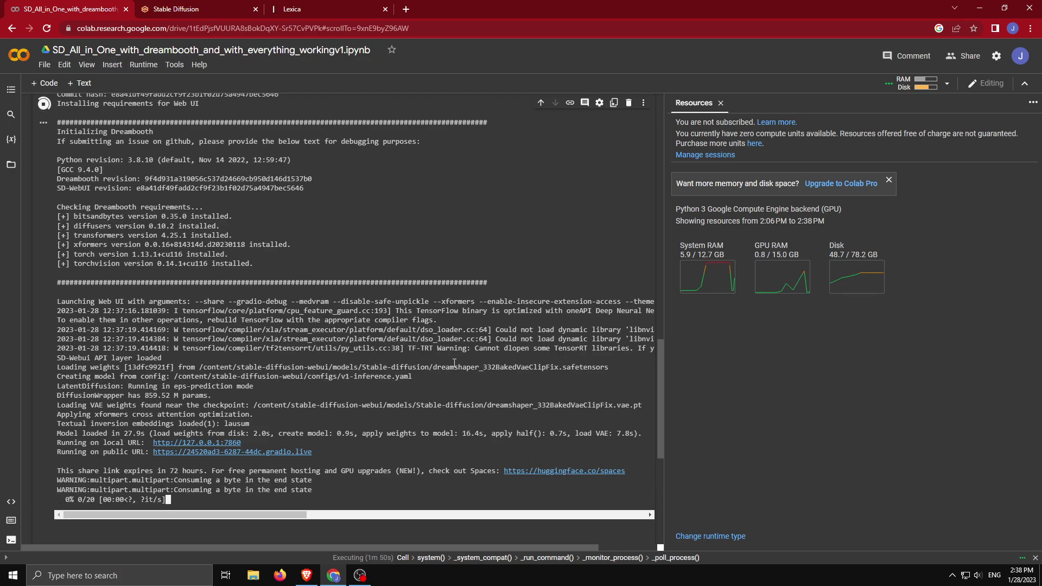
{"action": "scroll", "coordinate": [545, 352], "scroll_direction": "down", "scroll_amount": 1}
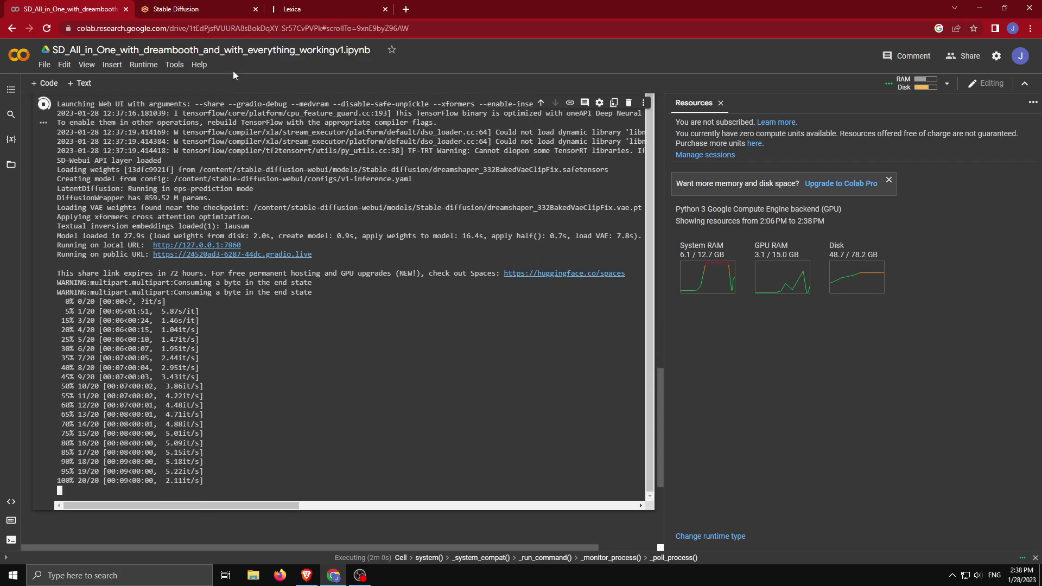
{"action": "left_click", "coordinate": [208, 12]}
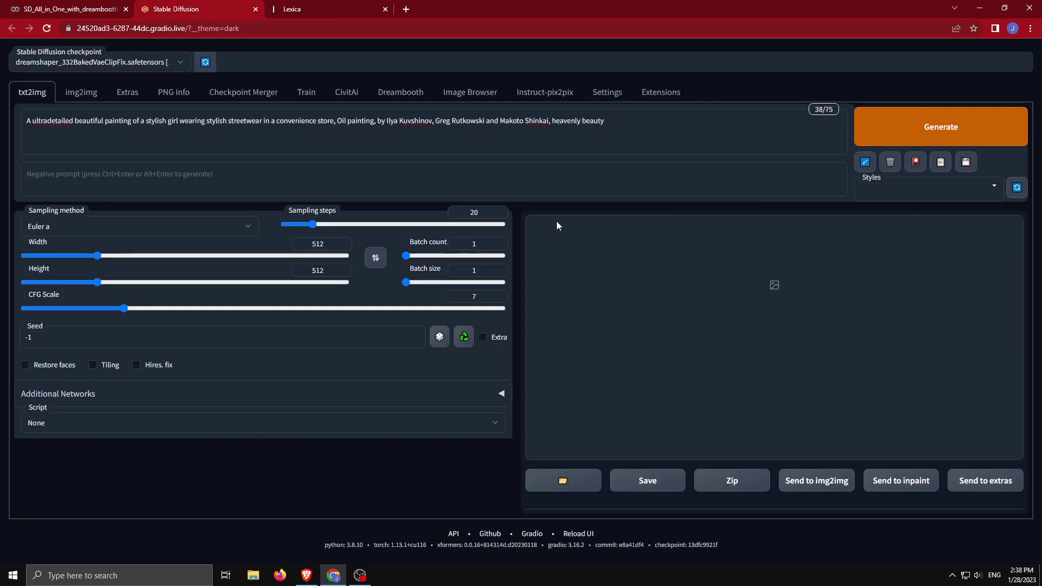
{"action": "left_click", "coordinate": [84, 6]}
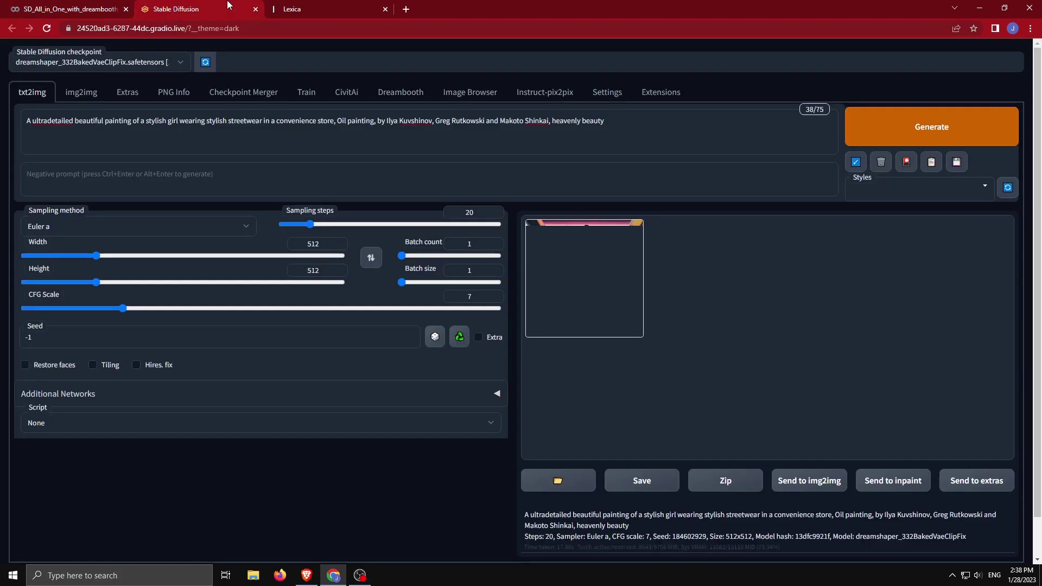
{"action": "left_click", "coordinate": [176, 9]}
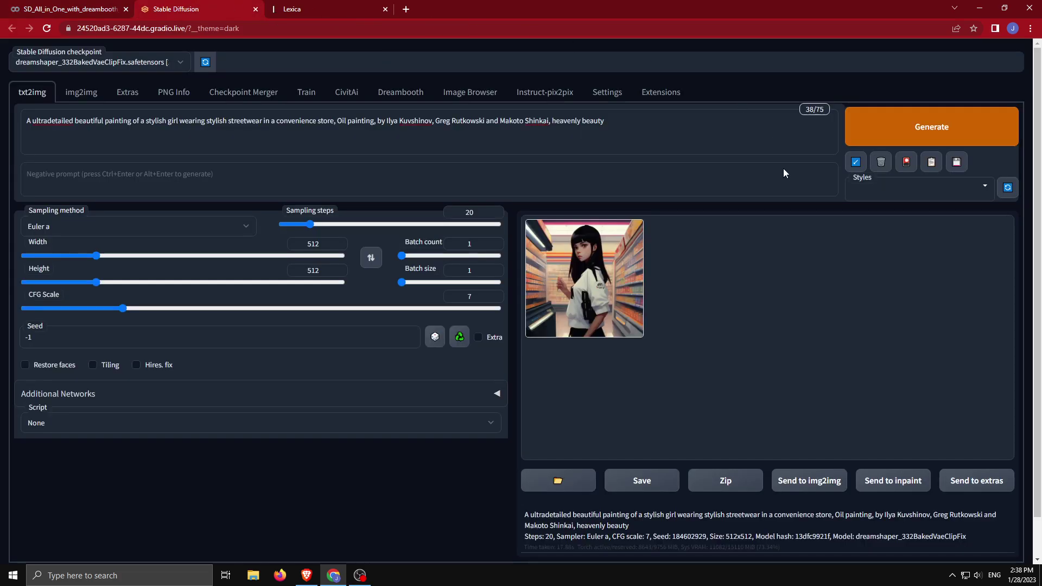
{"action": "left_click", "coordinate": [621, 269]}
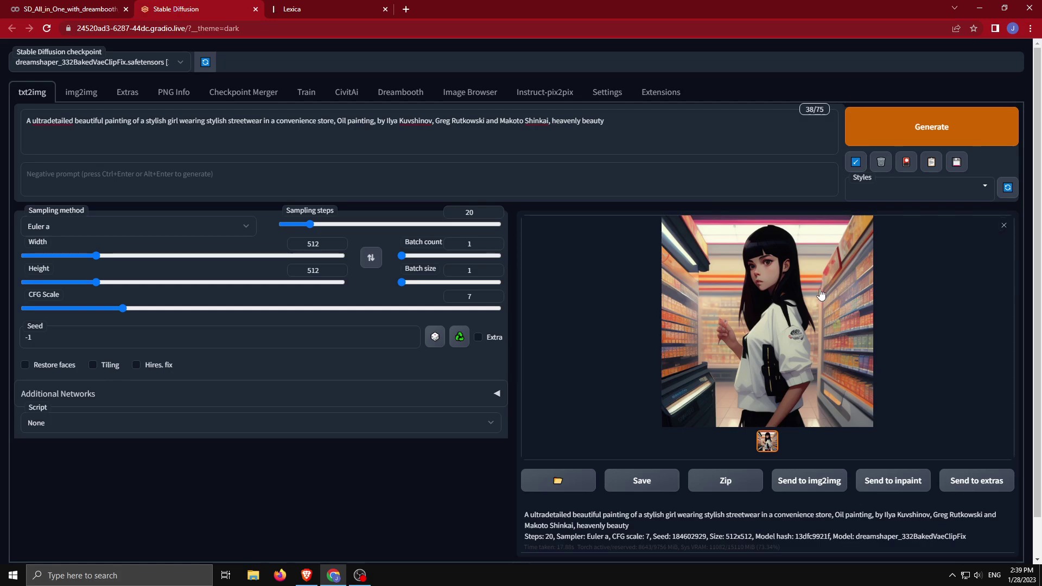
- Save the generated streetwear girl image as a PNG to the mycodegooglecolab folder
{"action": "right_click", "coordinate": [768, 446]}
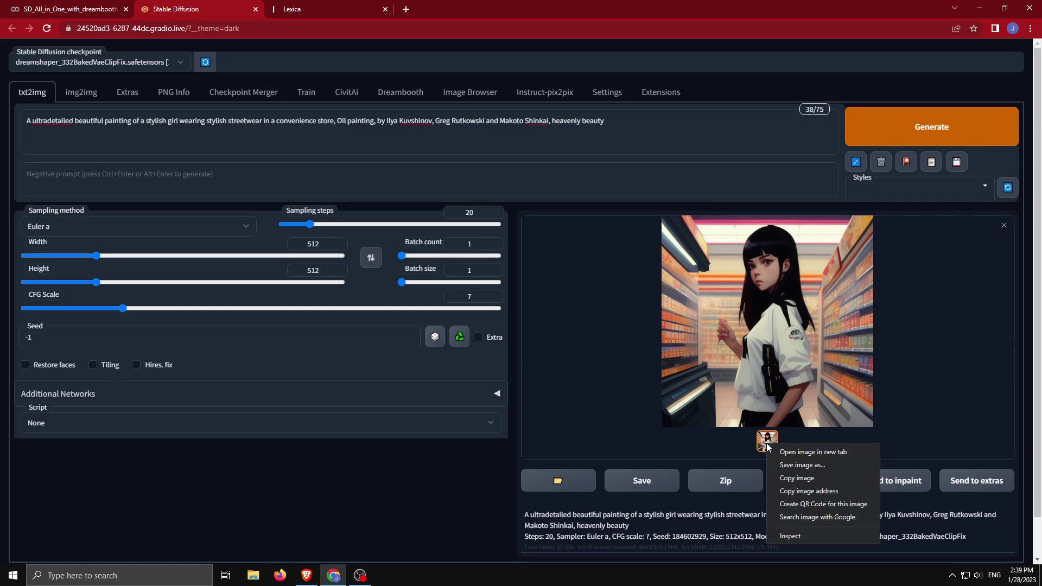
{"action": "left_click", "coordinate": [802, 465]}
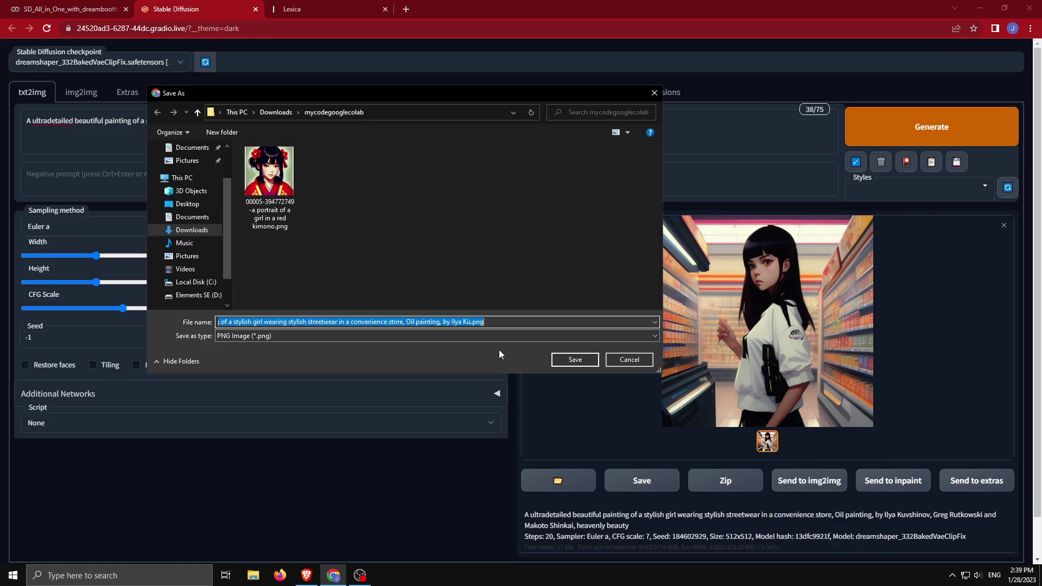
{"action": "left_click", "coordinate": [584, 361]}
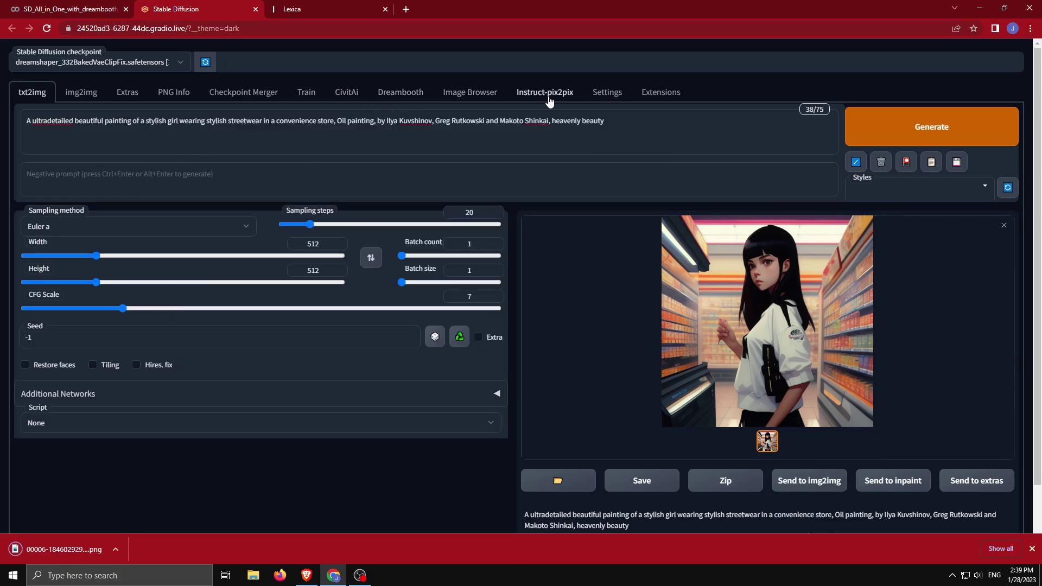
- Load the instruct-pix2pix checkpoint on the Instruct-pix2pix page and watch it load in Colab
{"action": "left_click", "coordinate": [522, 101]}
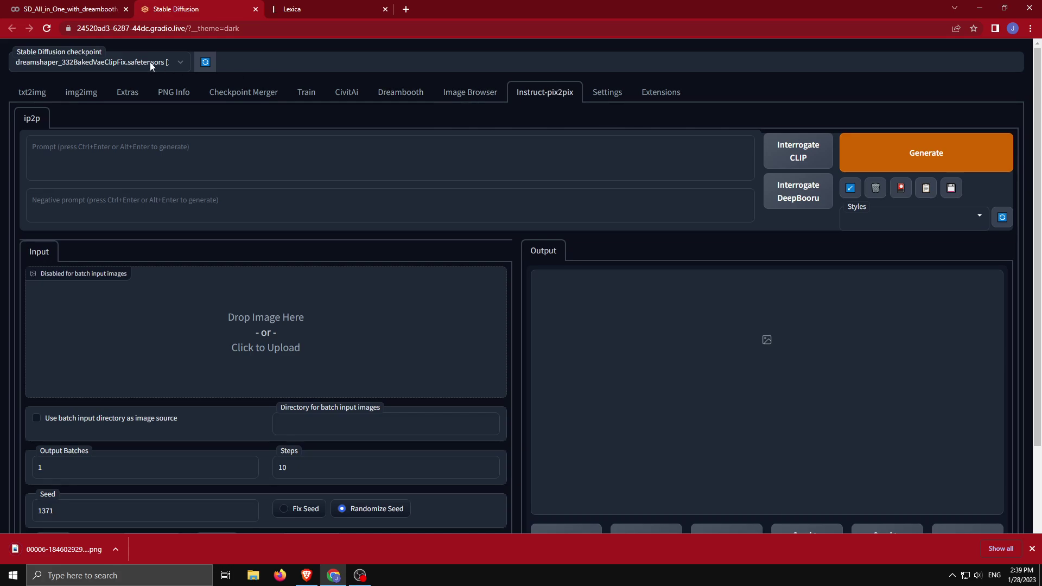
{"action": "left_click", "coordinate": [135, 62]}
{"action": "left_click", "coordinate": [83, 88]}
{"action": "left_click", "coordinate": [85, 63]}
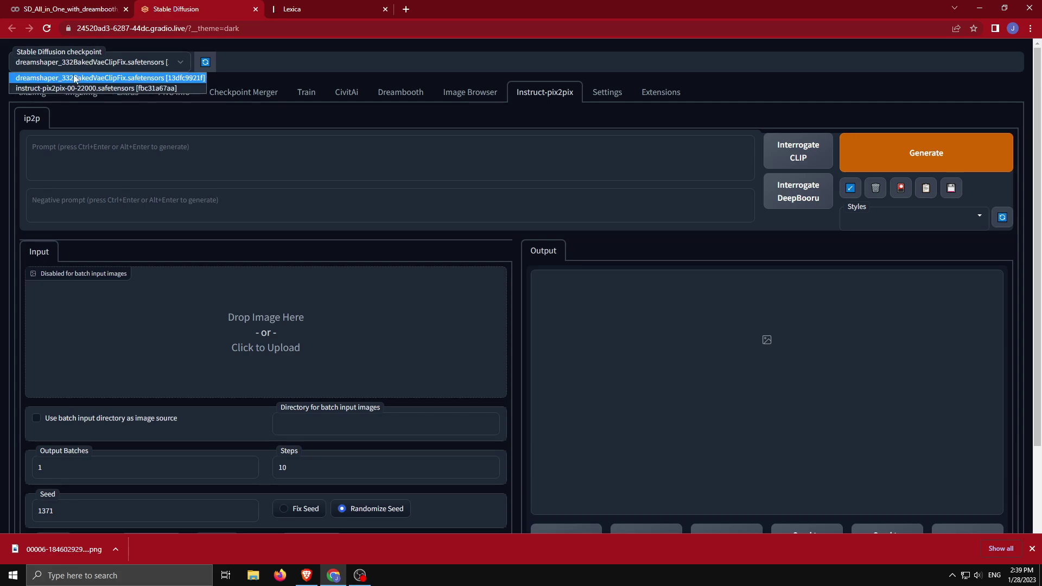
{"action": "left_click", "coordinate": [61, 90]}
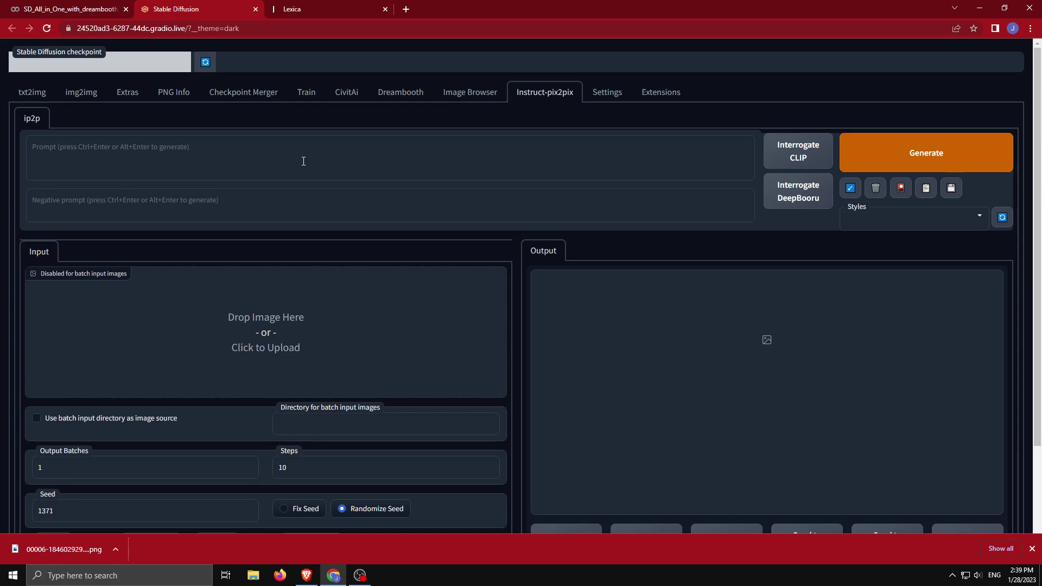
{"action": "left_click", "coordinate": [50, 9]}
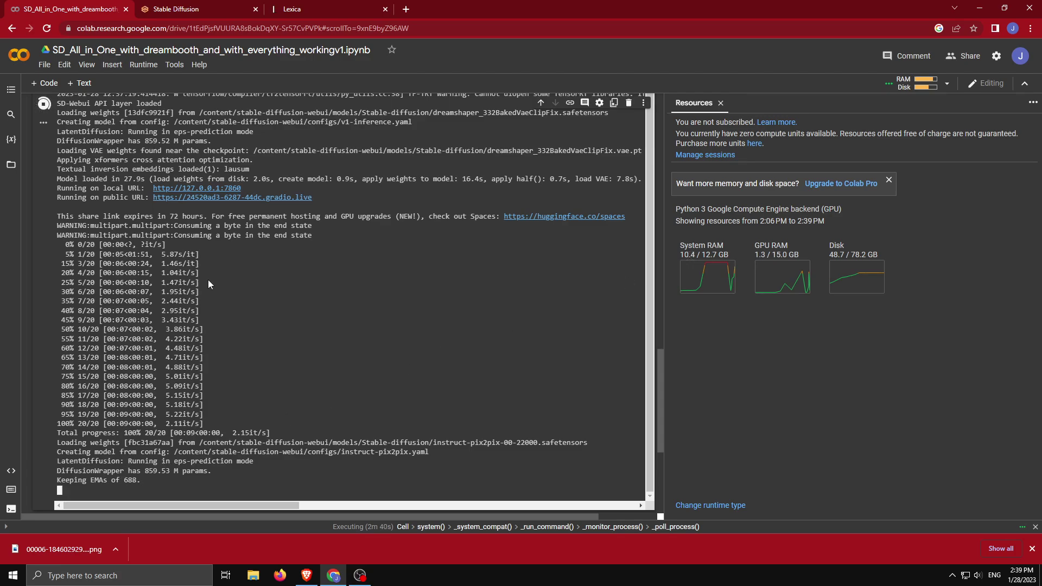
{"action": "left_click", "coordinate": [215, 6]}
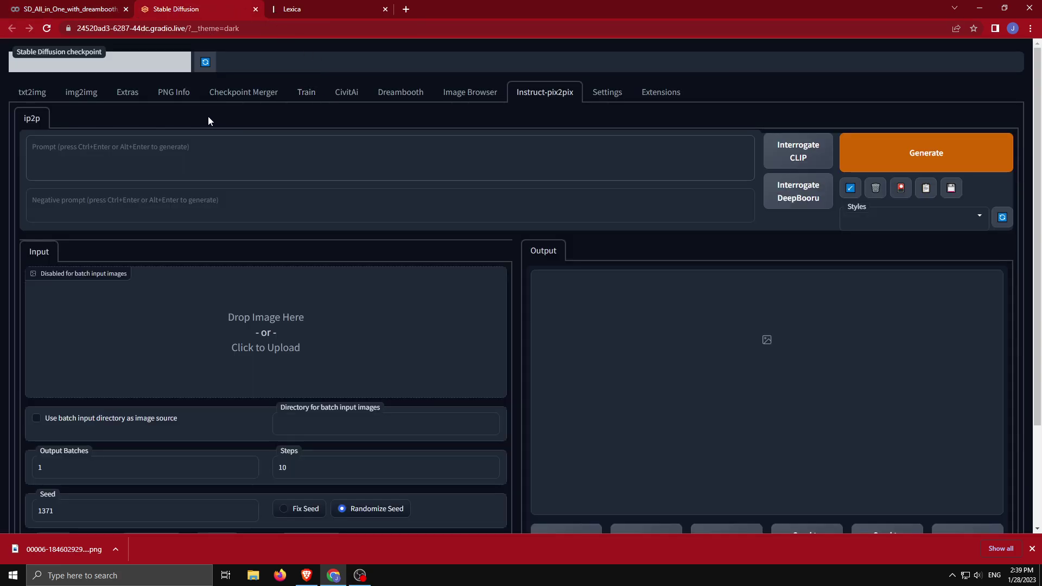
- Upload the saved streetwear girl PNG as the Instruct-pix2pix input image
{"action": "left_click", "coordinate": [265, 339]}
{"action": "left_click", "coordinate": [320, 191]}
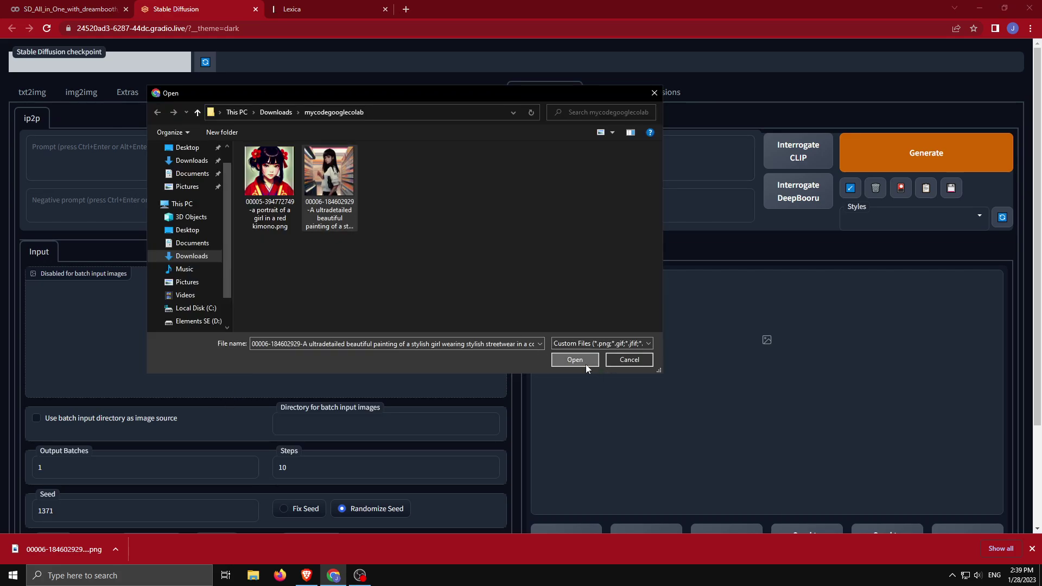
{"action": "left_click", "coordinate": [585, 363]}
- Dismiss the downloads bar and type 'turn her hair blond' as the edit instruction
{"action": "left_click", "coordinate": [65, 9]}
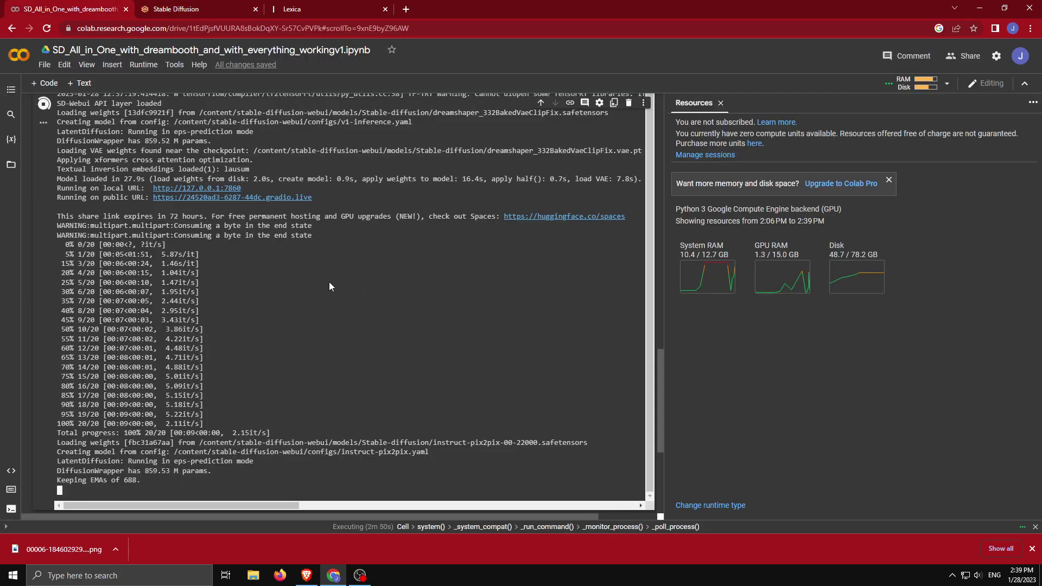
{"action": "left_click", "coordinate": [1032, 549]}
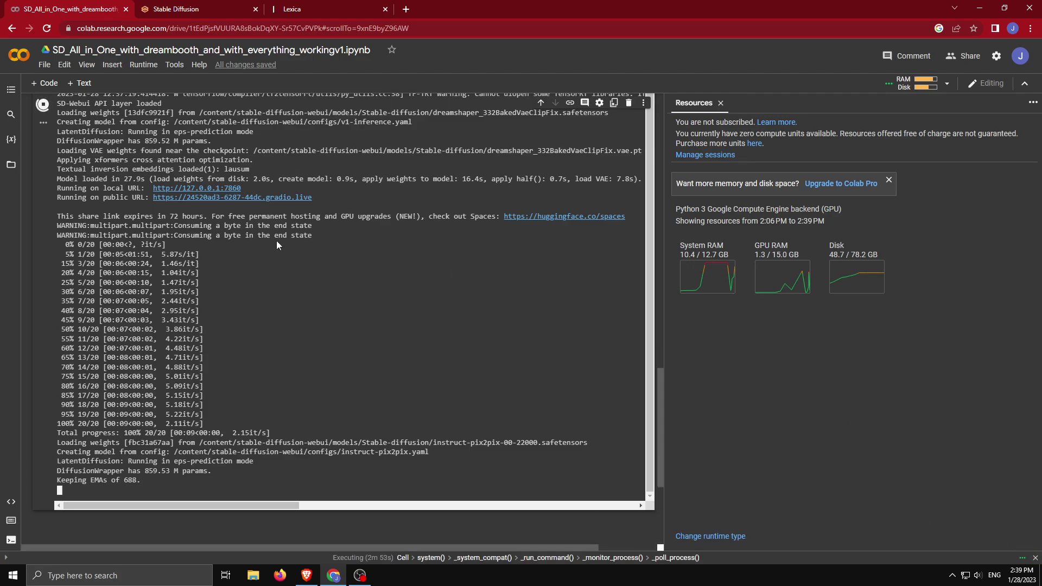
{"action": "left_click", "coordinate": [220, 5]}
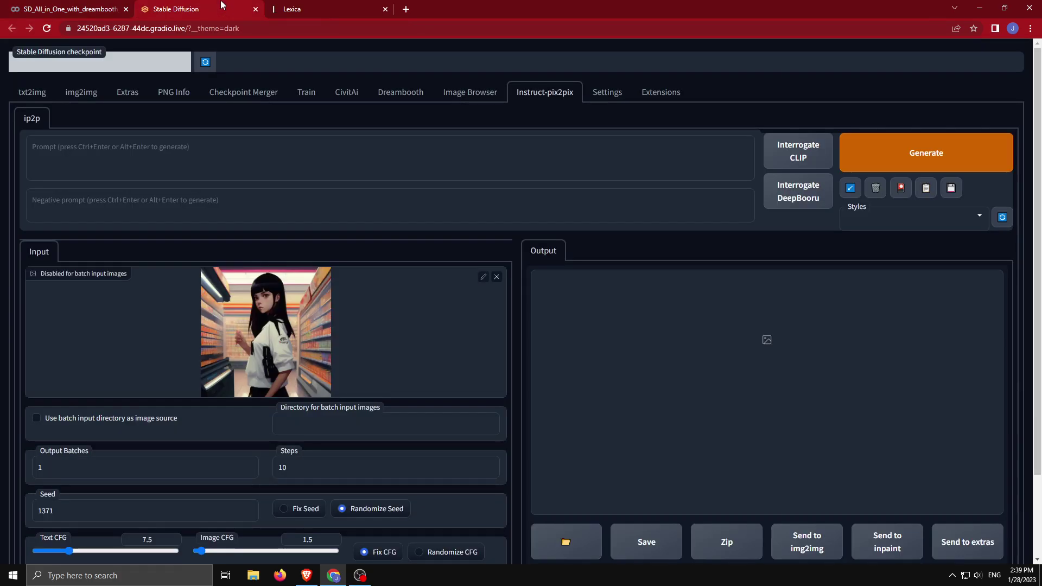
{"action": "left_click", "coordinate": [304, 161]}
{"action": "type", "text": "turn her hair blonde"}
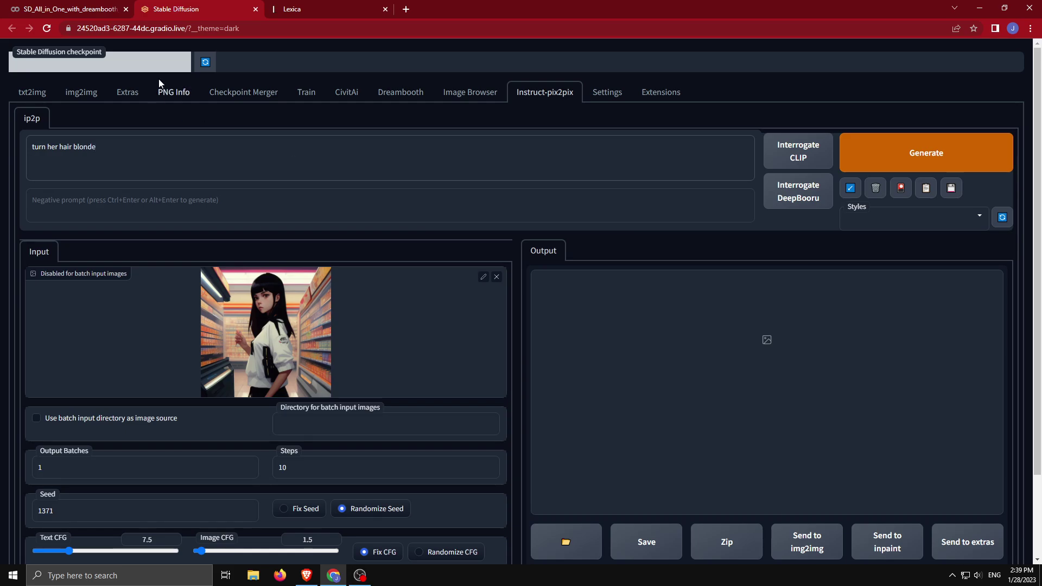
- Run the blonde-hair Instruct-pix2pix edit on the input image
{"action": "left_click", "coordinate": [71, 9]}
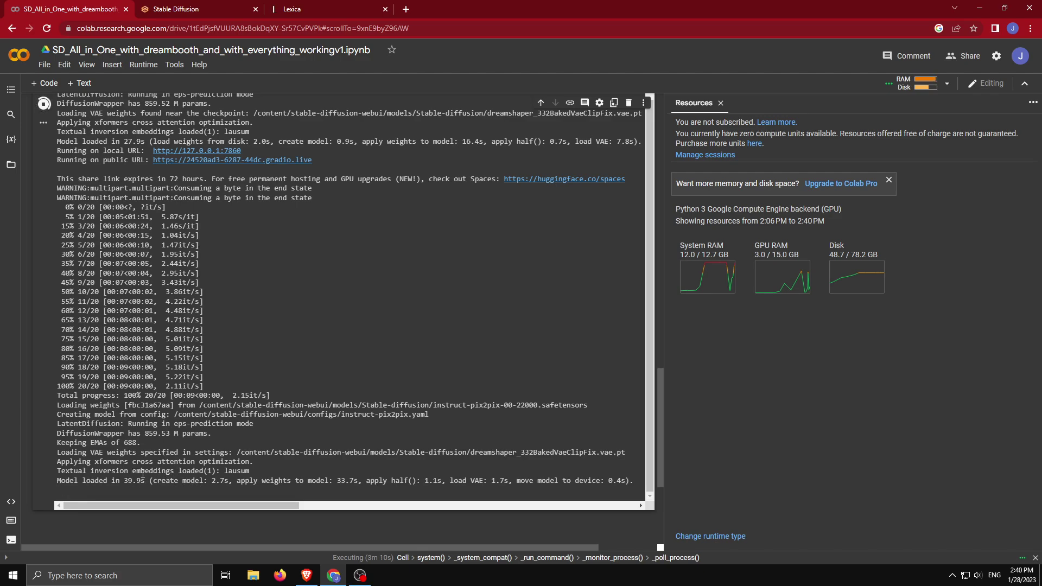
{"action": "left_click", "coordinate": [175, 8]}
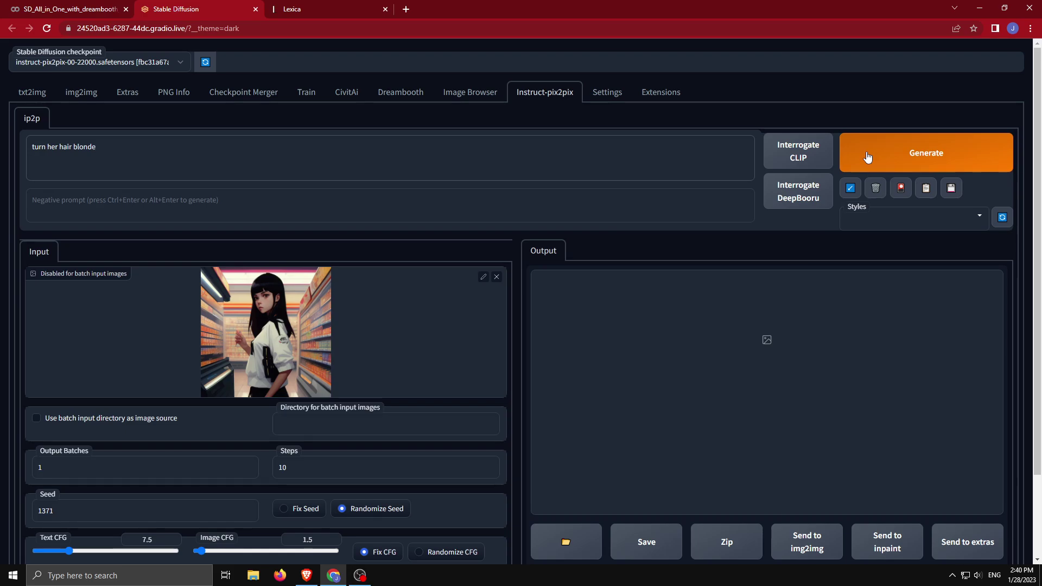
{"action": "scroll", "coordinate": [249, 456], "scroll_direction": "down", "scroll_amount": 1}
{"action": "scroll", "coordinate": [163, 467], "scroll_direction": "down", "scroll_amount": 1}
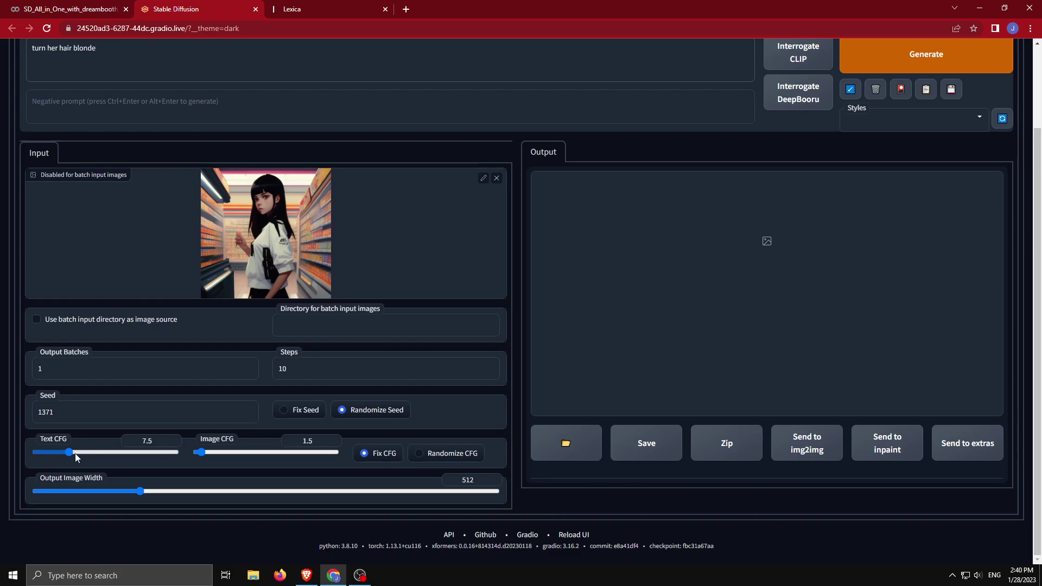
{"action": "scroll", "coordinate": [543, 326], "scroll_direction": "up", "scroll_amount": 2}
{"action": "left_click", "coordinate": [898, 157]}
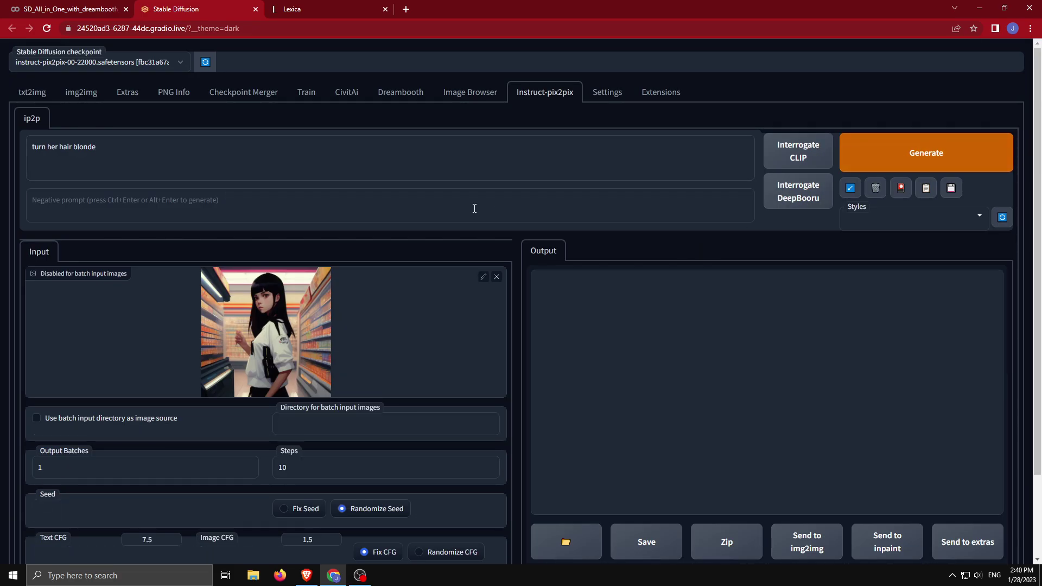
- Follow the edit to 100% in the Colab log, noting 12.0 GB system and 10.0 GB GPU RAM
{"action": "left_click", "coordinate": [71, 10]}
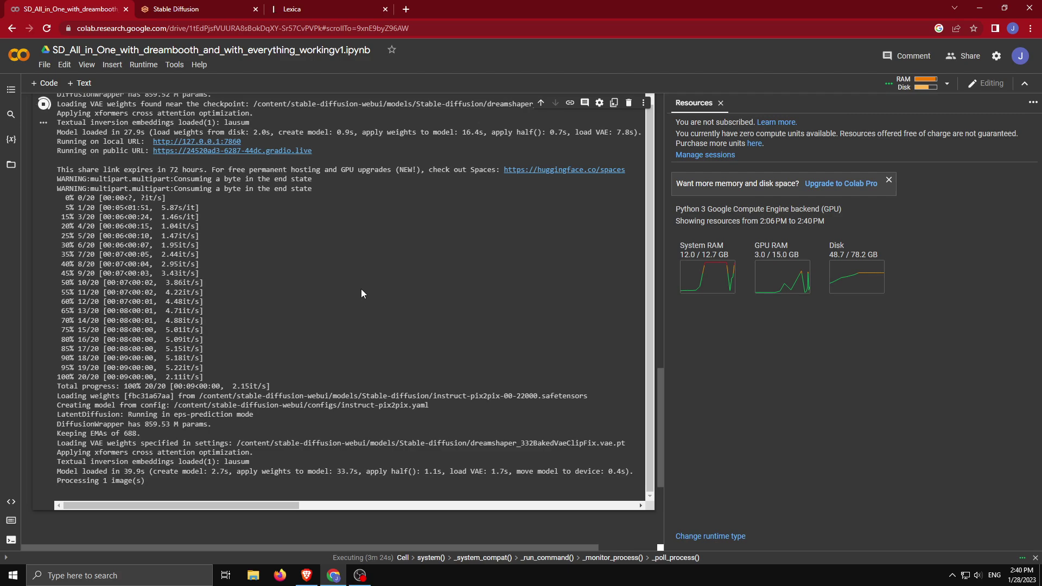
{"action": "triple_click", "coordinate": [57, 485]}
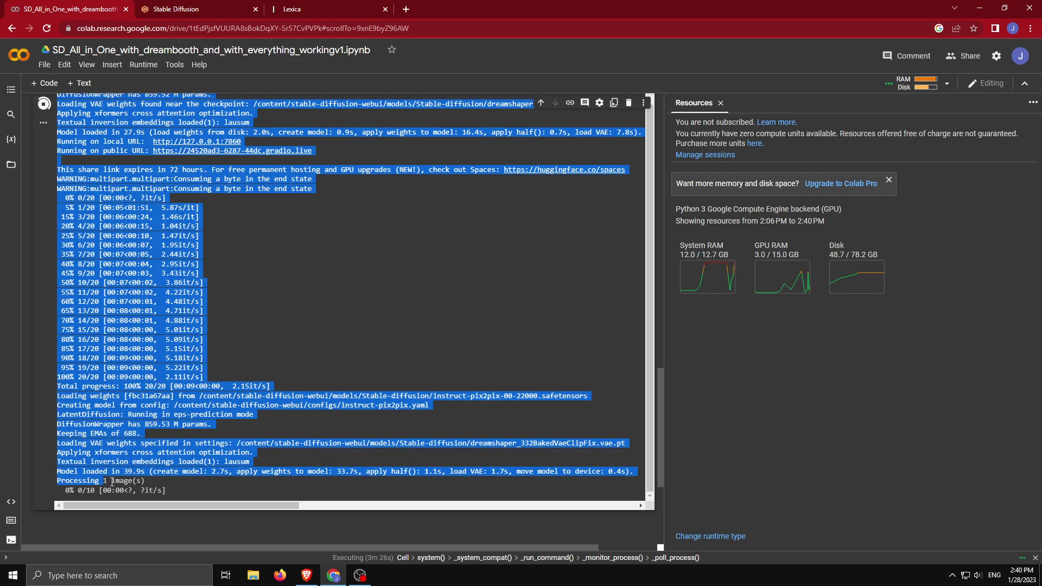
{"action": "left_click", "coordinate": [155, 486]}
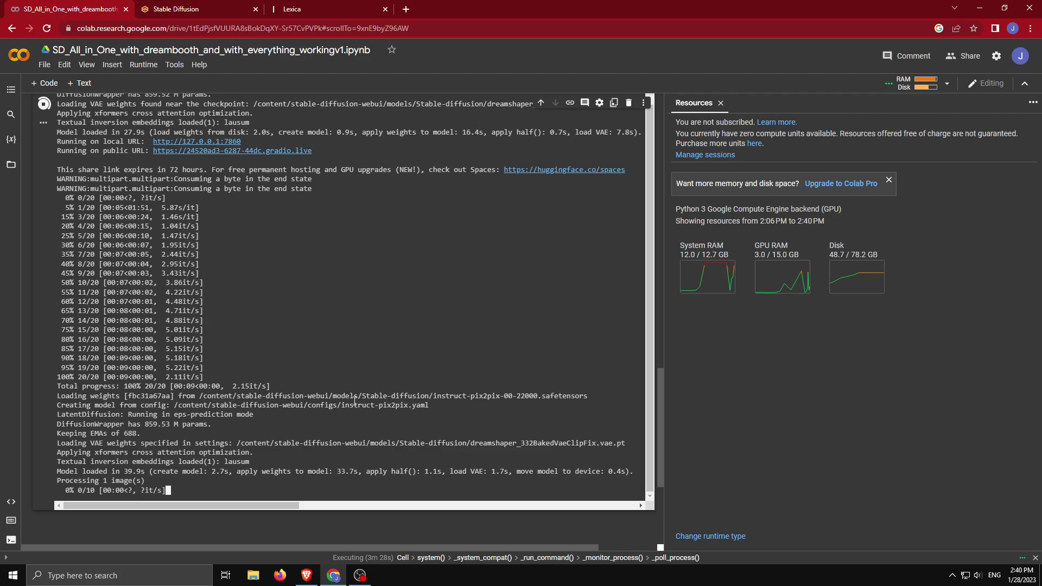
{"action": "double_click", "coordinate": [688, 255]}
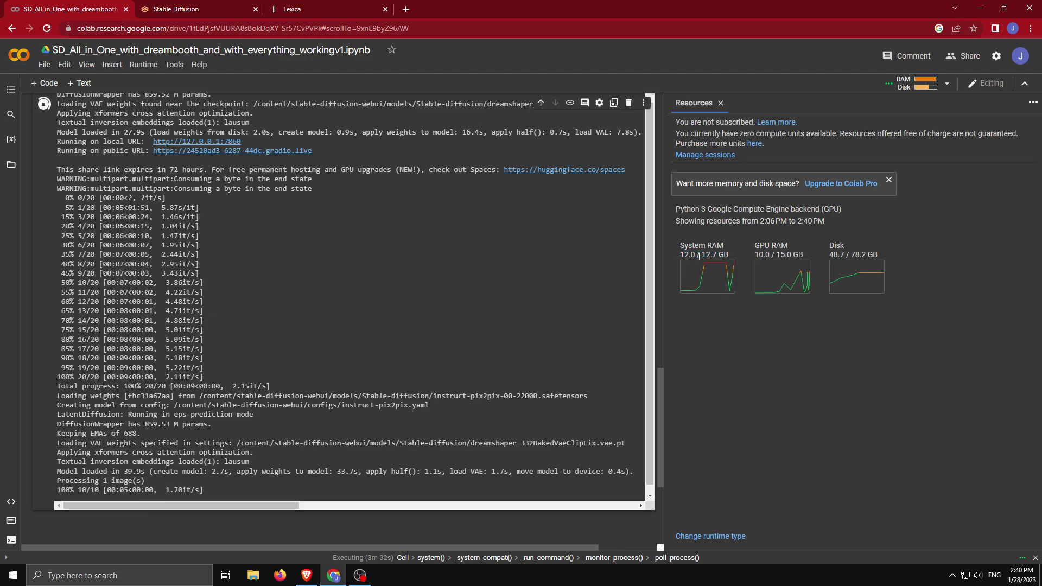
{"action": "left_click_drag", "start_coordinate": [753, 255], "coordinate": [767, 257]}
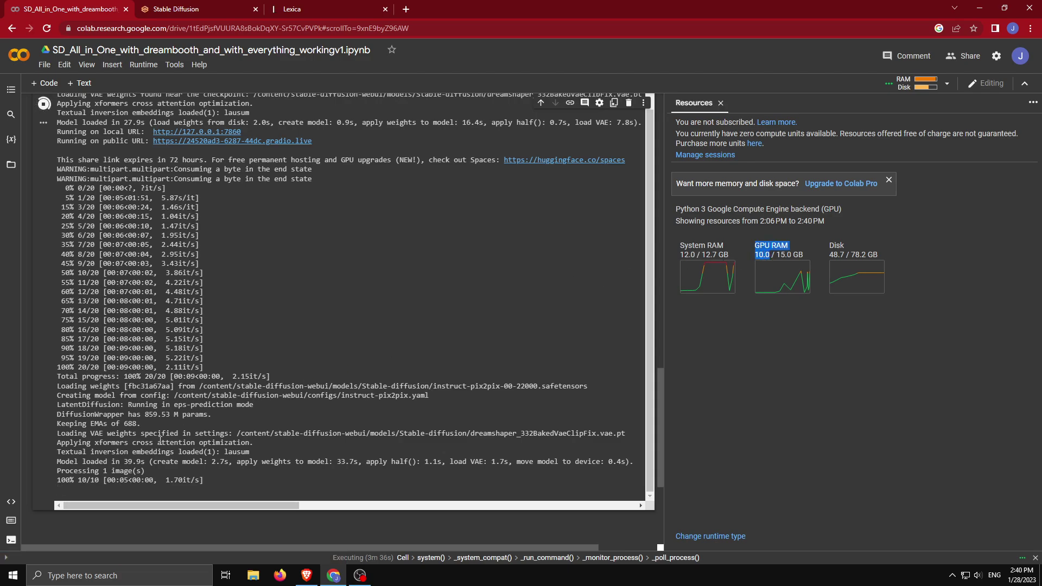
{"action": "key", "text": "ctrl+Tab"}
- View the blonde result, change the instruction to 'what if it was raining?', generate, and check the Colab log
{"action": "left_click", "coordinate": [611, 315]}
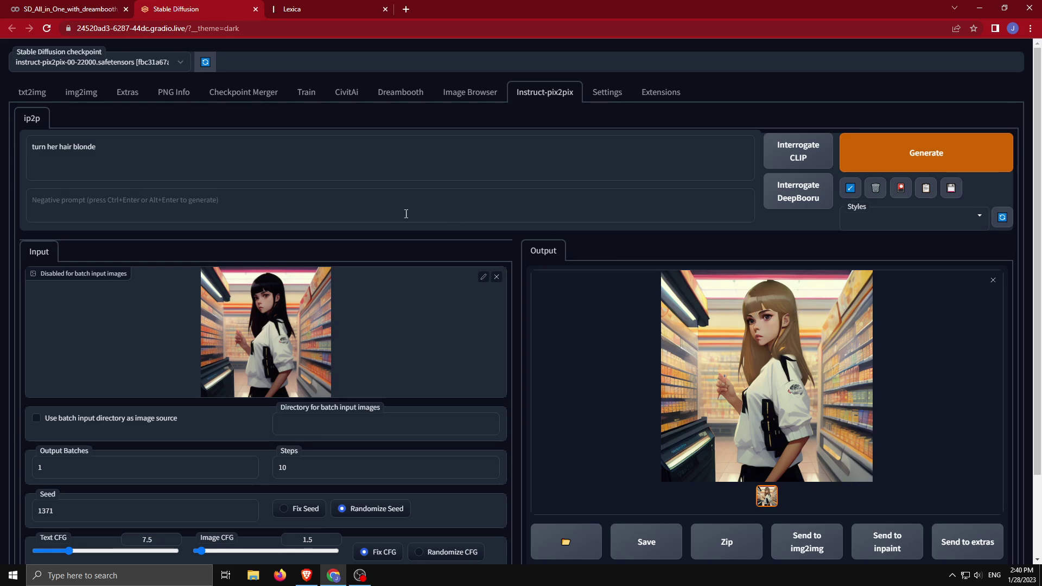
{"action": "key", "text": "ctrl+a"}
{"action": "type", "text": "wh"}
{"action": "left_click", "coordinate": [871, 163]}
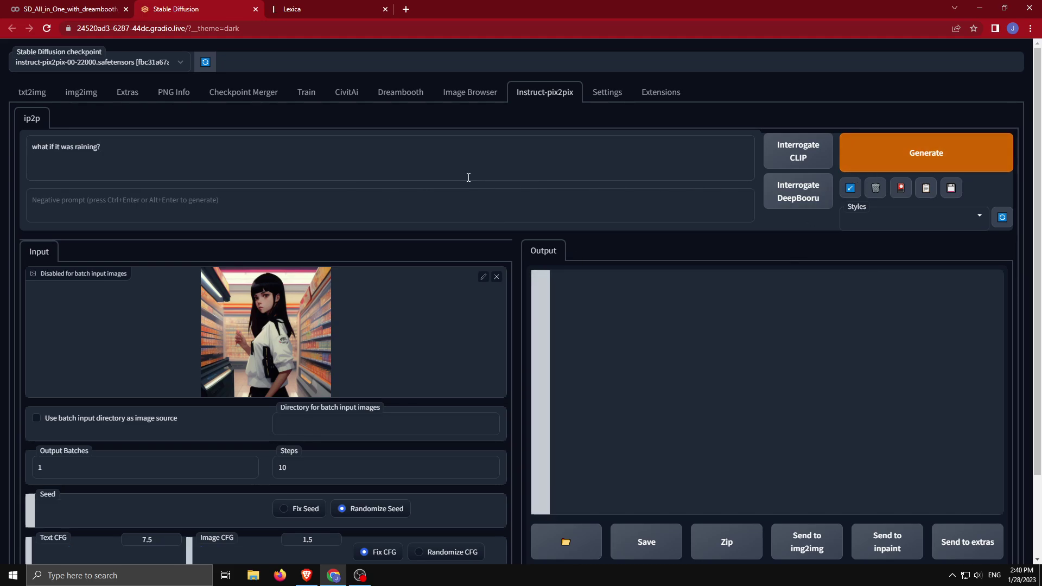
{"action": "key", "text": "ctrl+1"}
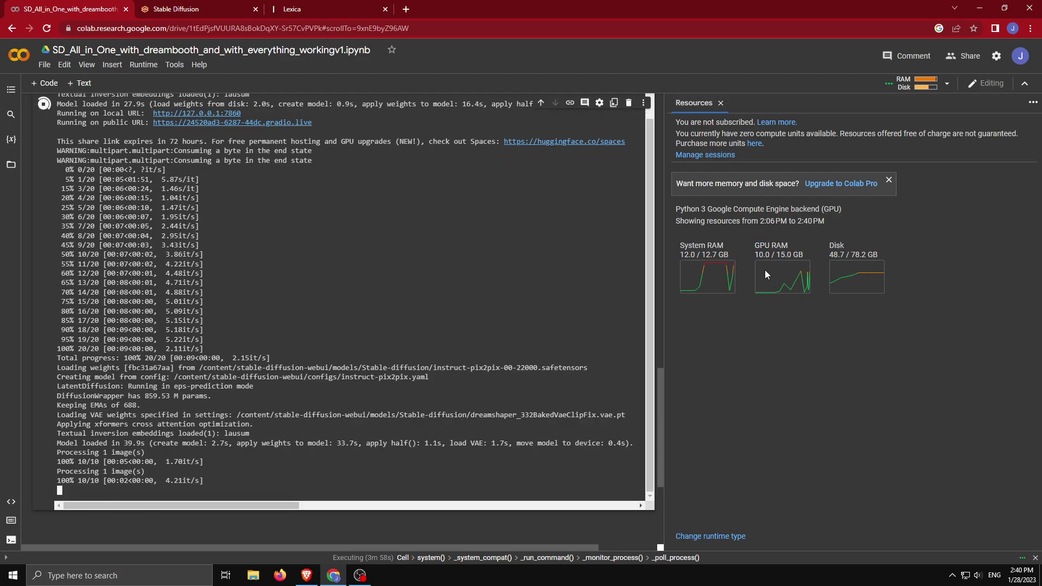
- Review the rainy edit result at full size
{"action": "left_click", "coordinate": [173, 8]}
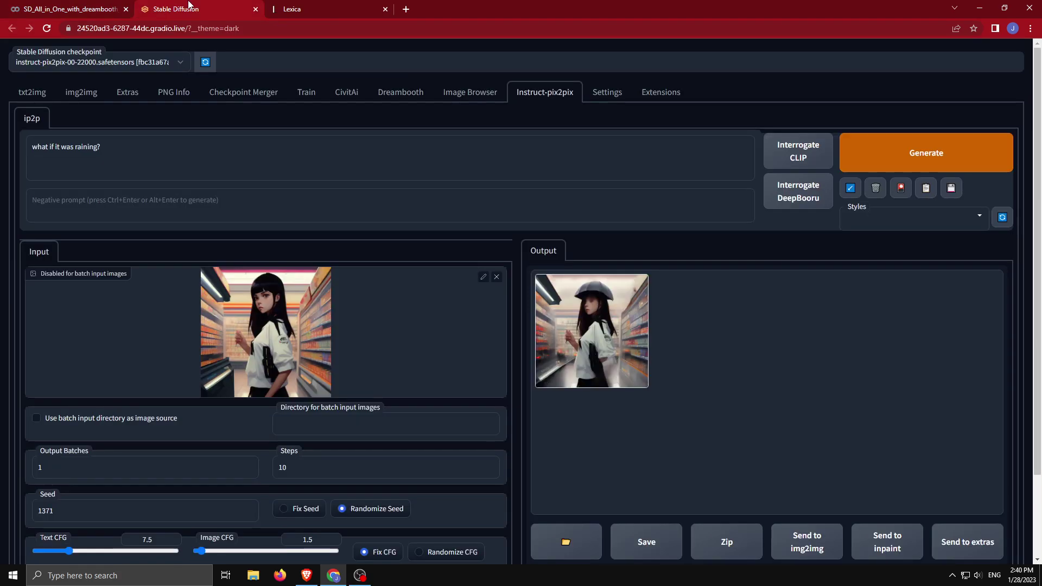
{"action": "left_click", "coordinate": [614, 311]}
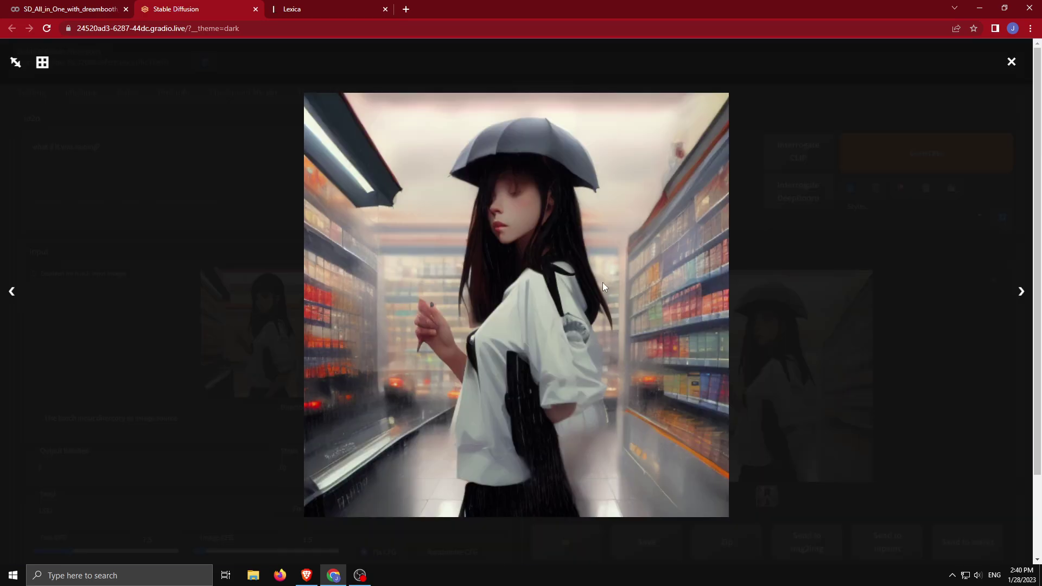
{"action": "left_click", "coordinate": [965, 333]}
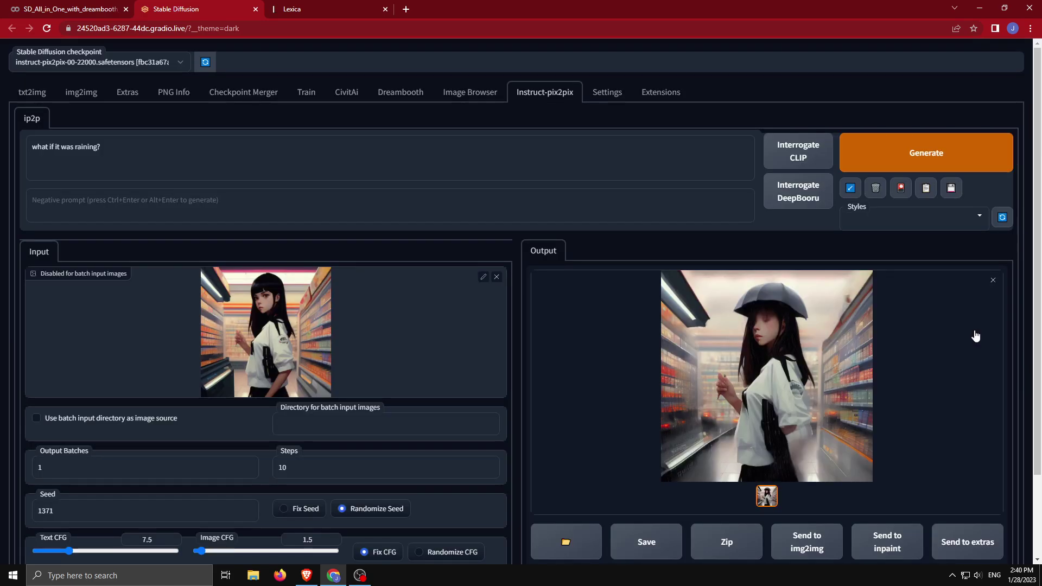
- Set Text CFG to 6.9 and Image CFG to 2.05 and regenerate the rainy edit
{"action": "scroll", "coordinate": [617, 302], "scroll_direction": "down", "scroll_amount": 2}
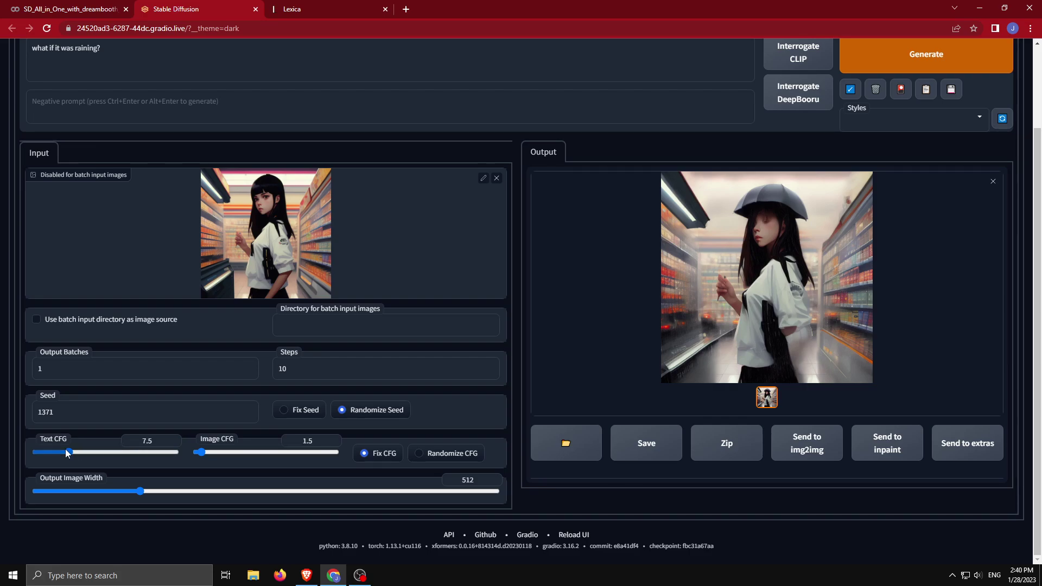
{"action": "left_click_drag", "start_coordinate": [67, 455], "coordinate": [69, 455]}
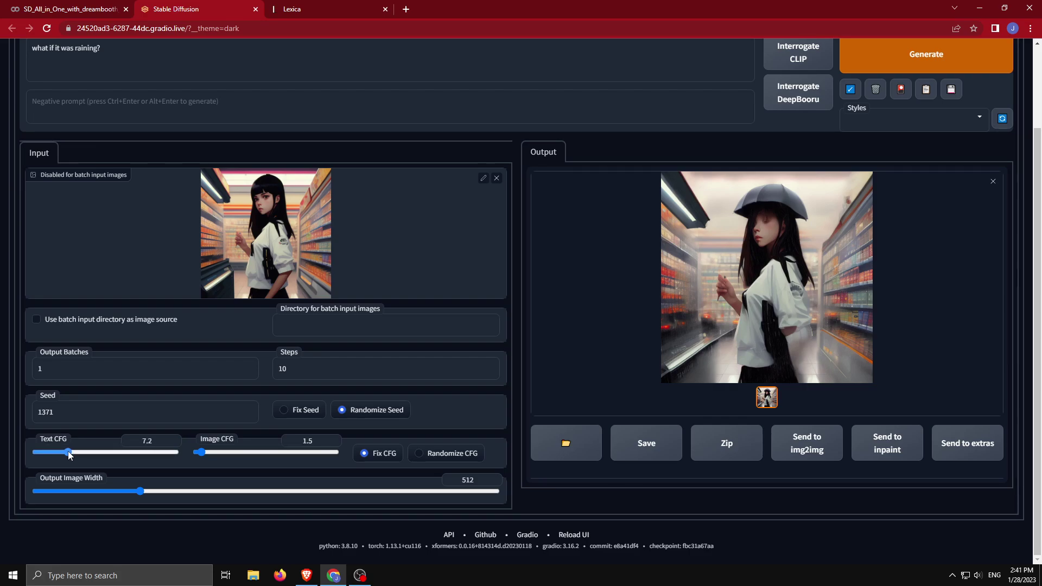
{"action": "left_click_drag", "start_coordinate": [200, 453], "coordinate": [204, 456]}
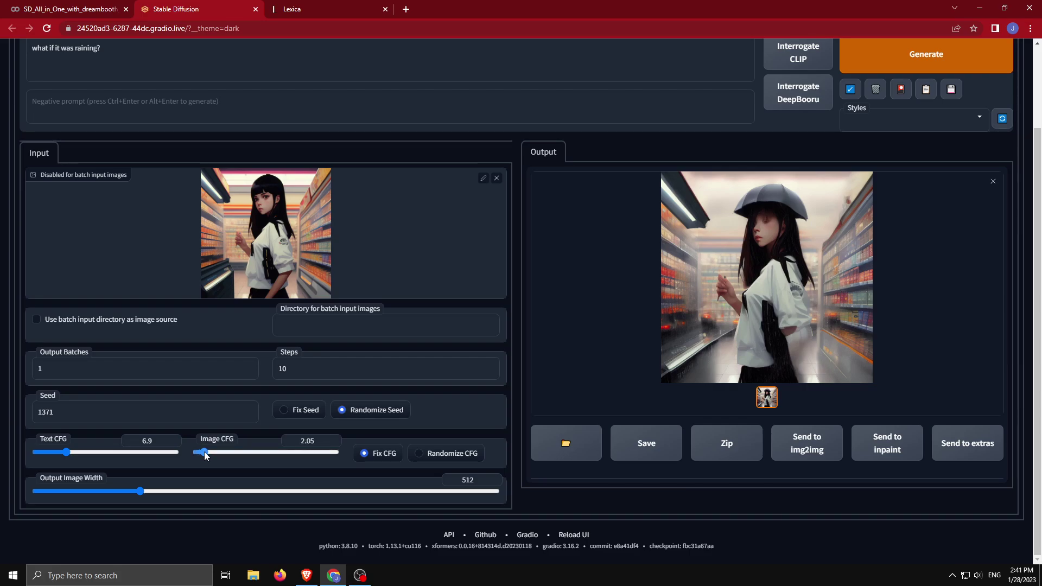
{"action": "scroll", "coordinate": [204, 456], "scroll_direction": "up", "scroll_amount": 2}
{"action": "left_click", "coordinate": [917, 144]}
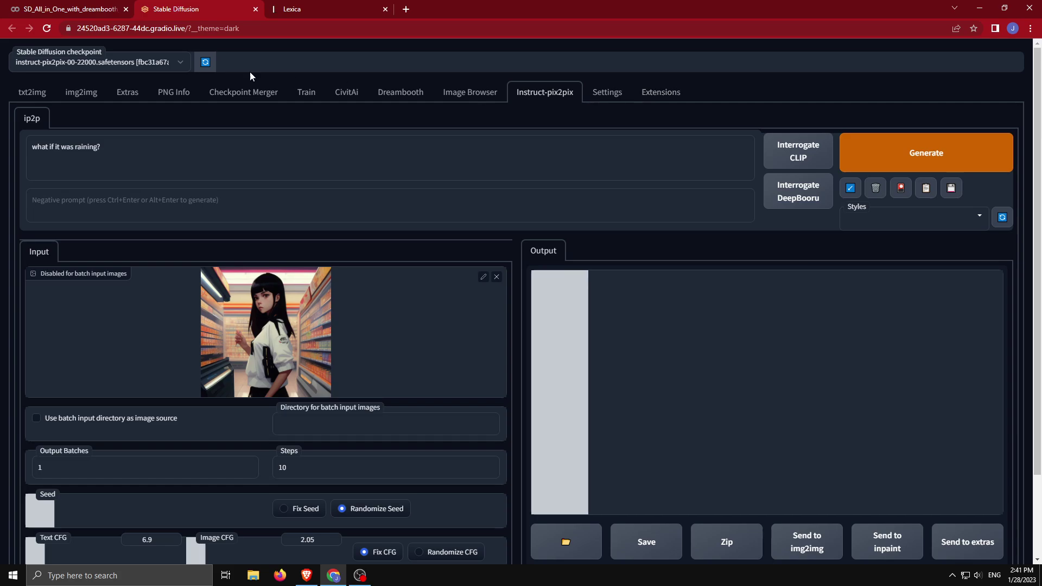
- Check the new output full screen, then select the current instruction for replacement
{"action": "left_click", "coordinate": [71, 8]}
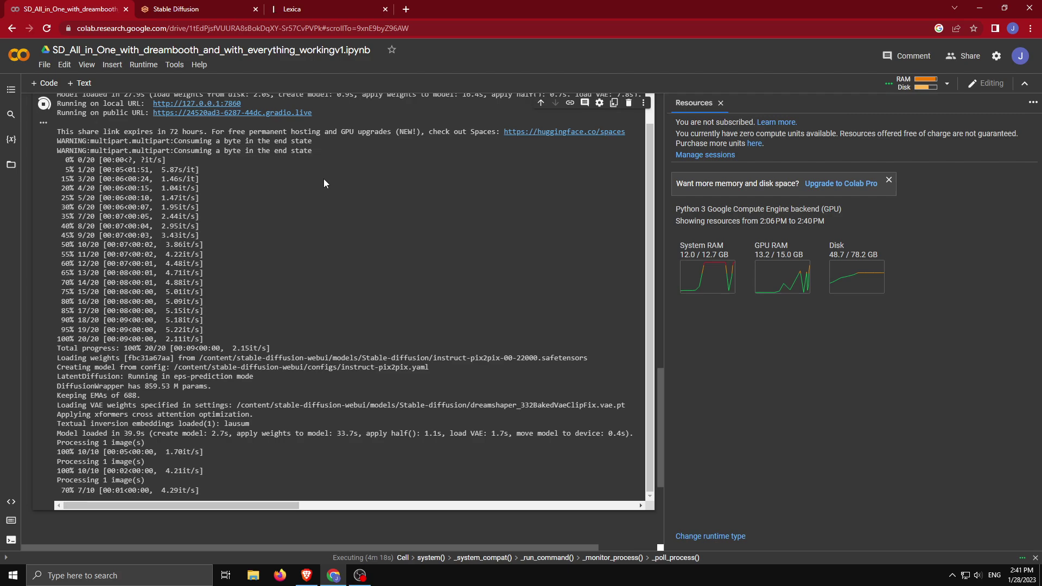
{"action": "left_click", "coordinate": [226, 7]}
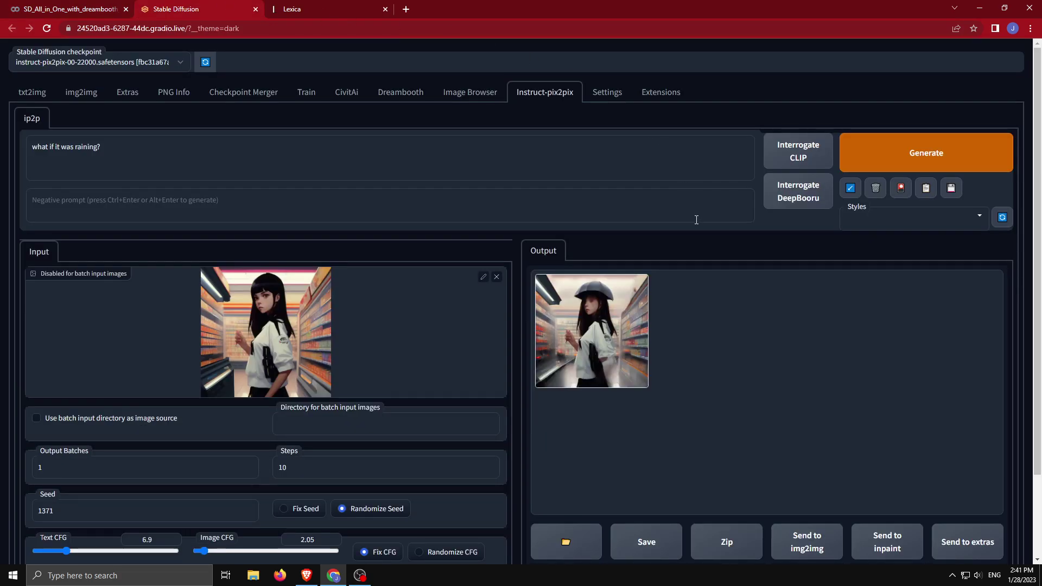
{"action": "left_click", "coordinate": [631, 291]}
{"action": "left_click", "coordinate": [737, 310]}
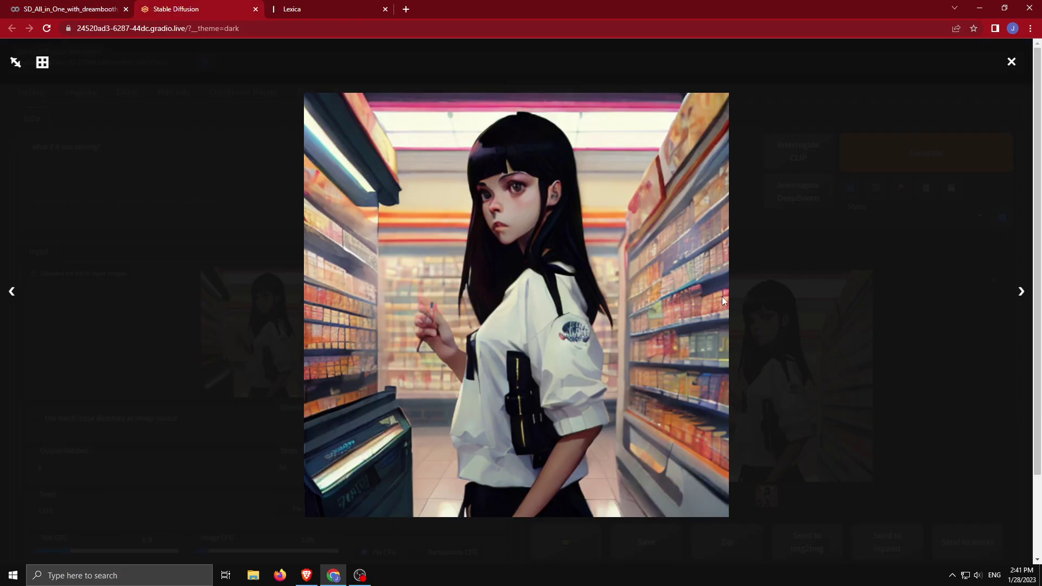
{"action": "left_click", "coordinate": [828, 222]}
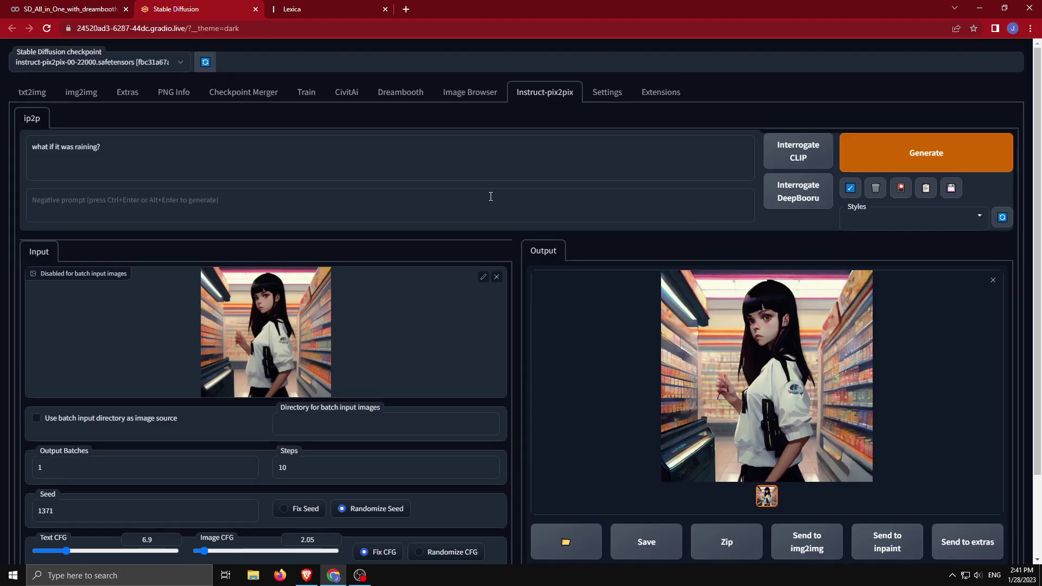
{"action": "left_click_drag", "start_coordinate": [163, 152], "coordinate": [28, 158]}
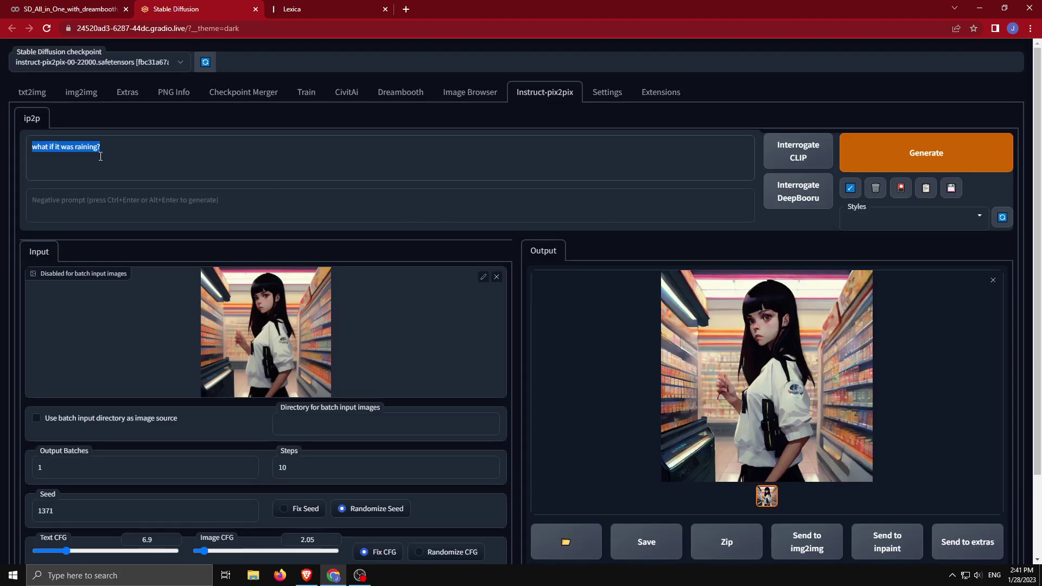
- Change the prompt to 'turn her black' and reset Image CFG to 1.5 and Text CFG to 7.5
{"action": "type", "text": "turn he"}
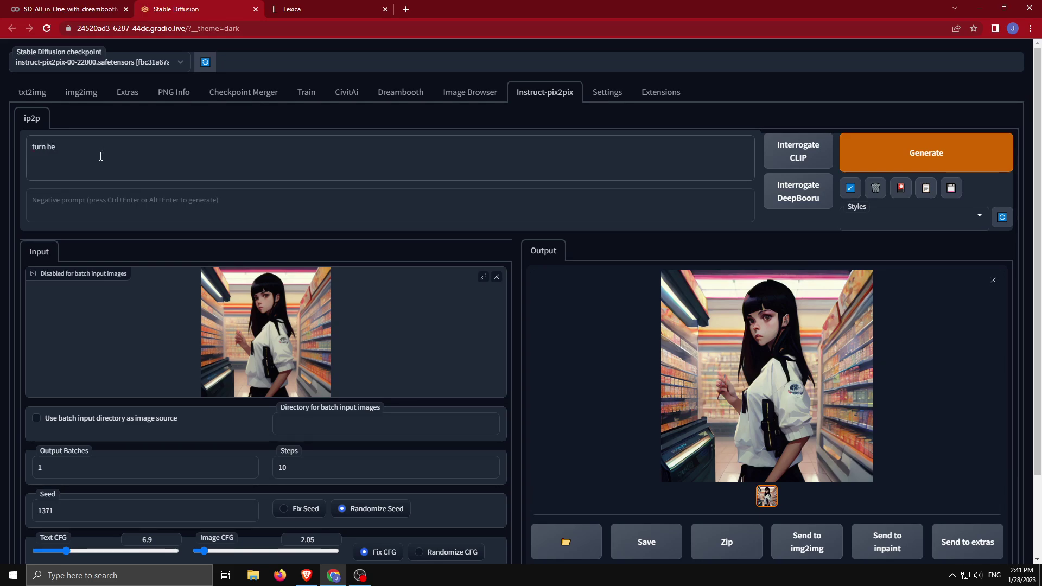
{"action": "type", "text": "r black"}
{"action": "scroll", "coordinate": [322, 283], "scroll_direction": "down", "scroll_amount": 2}
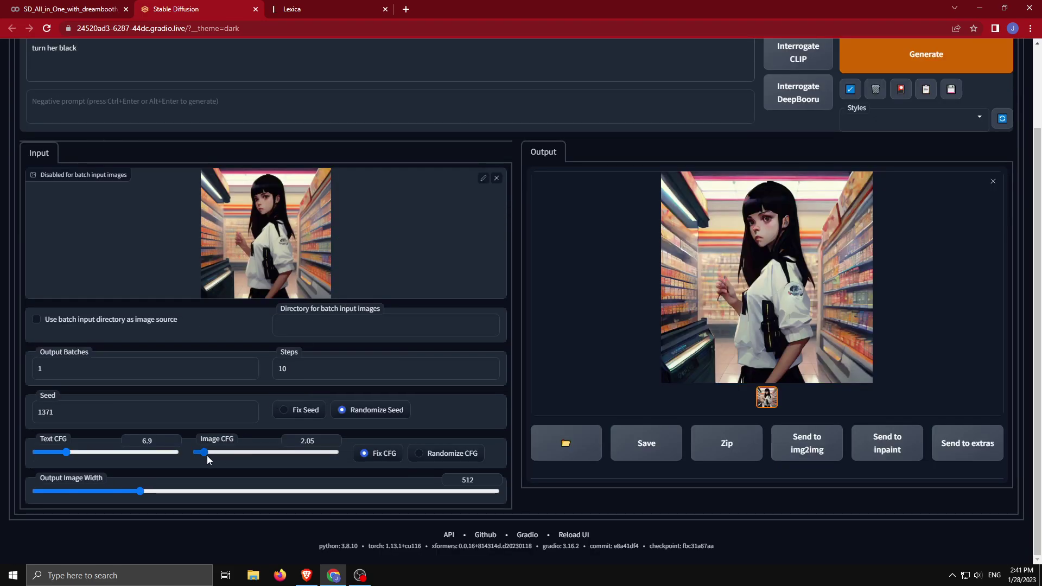
{"action": "left_click_drag", "start_coordinate": [317, 442], "coordinate": [282, 443]}
{"action": "type", "text": "1"}
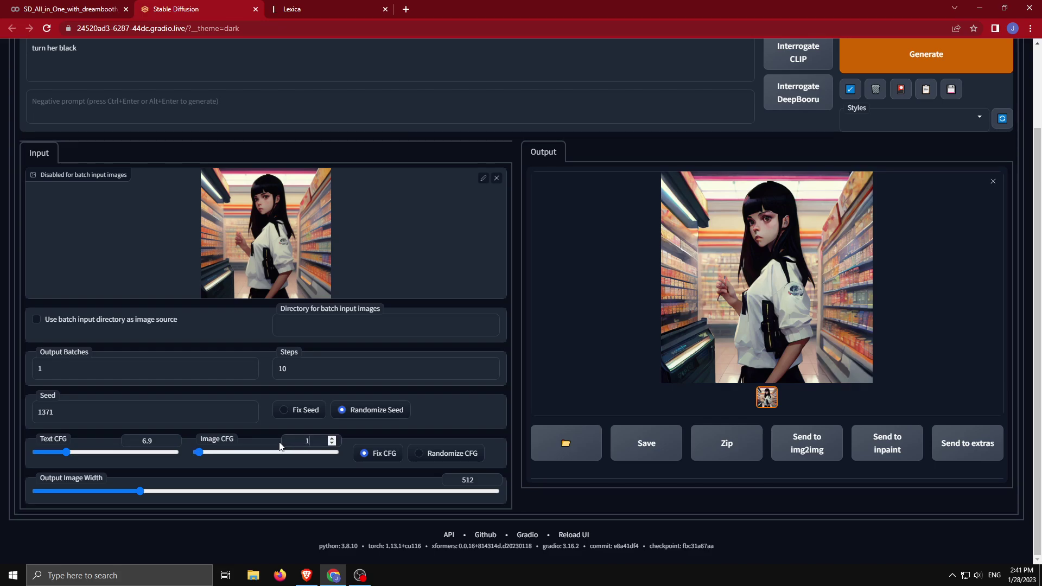
{"action": "type", "text": ".5"}
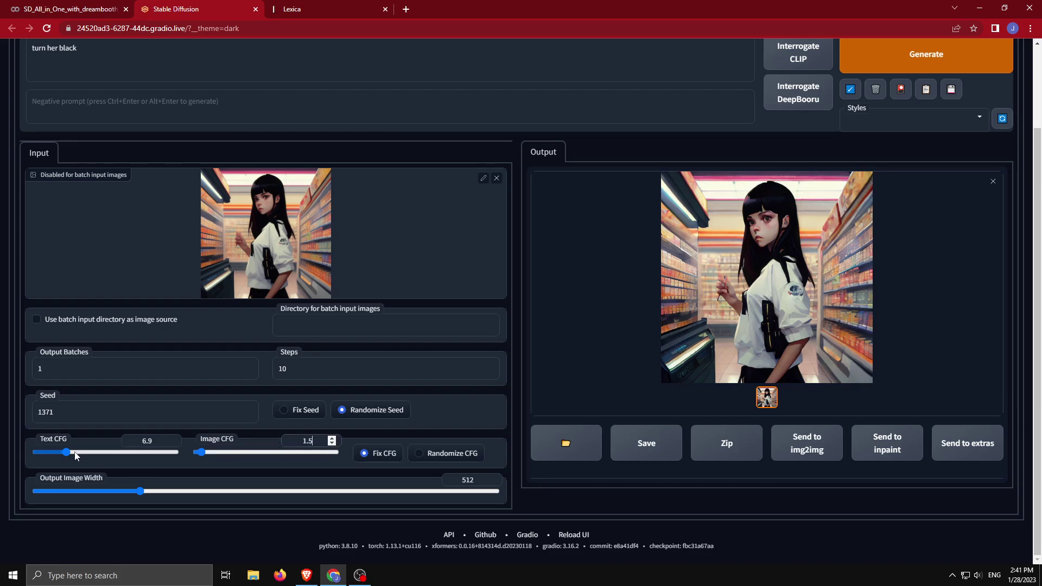
{"action": "left_click_drag", "start_coordinate": [152, 445], "coordinate": [130, 446]}
{"action": "type", "text": "7.5"}
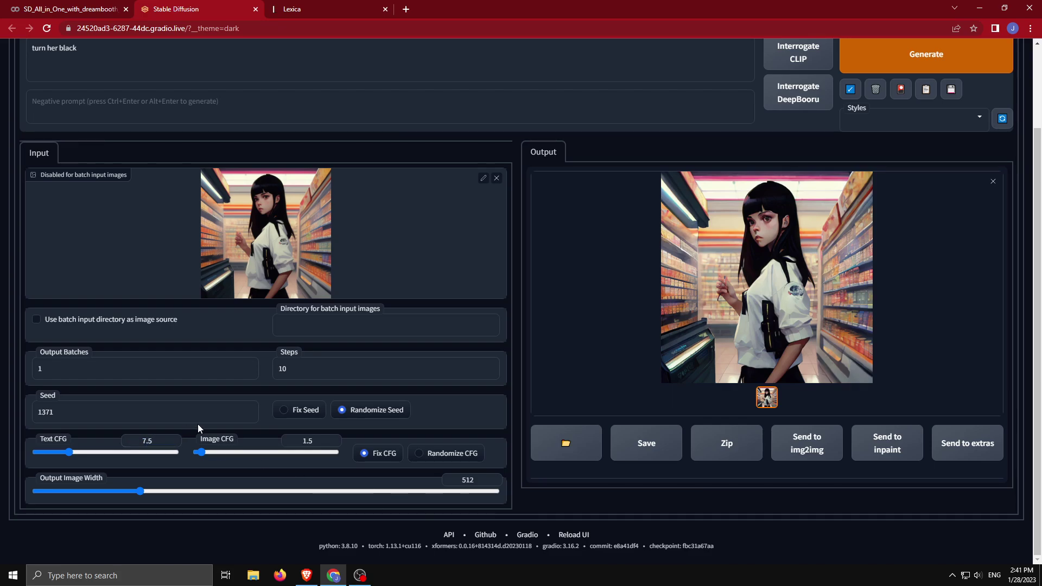
- Generate the dark-skinned edit, preview it full screen, then go back to the Colab notebook
{"action": "scroll", "coordinate": [557, 340], "scroll_direction": "up", "scroll_amount": 2}
{"action": "scroll", "coordinate": [651, 244], "scroll_direction": "up", "scroll_amount": 1}
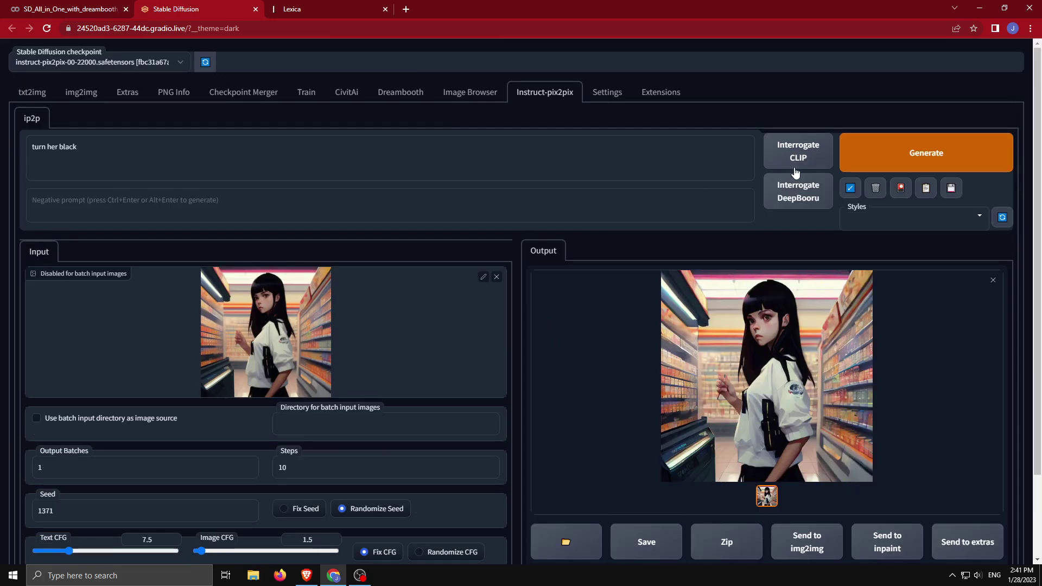
{"action": "left_click", "coordinate": [879, 154]}
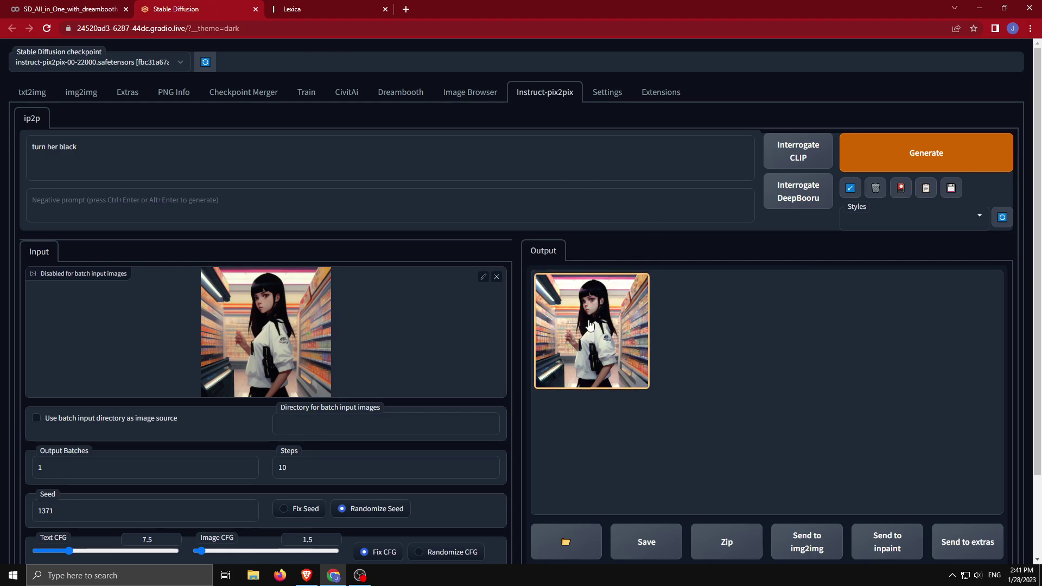
{"action": "left_click", "coordinate": [781, 346]}
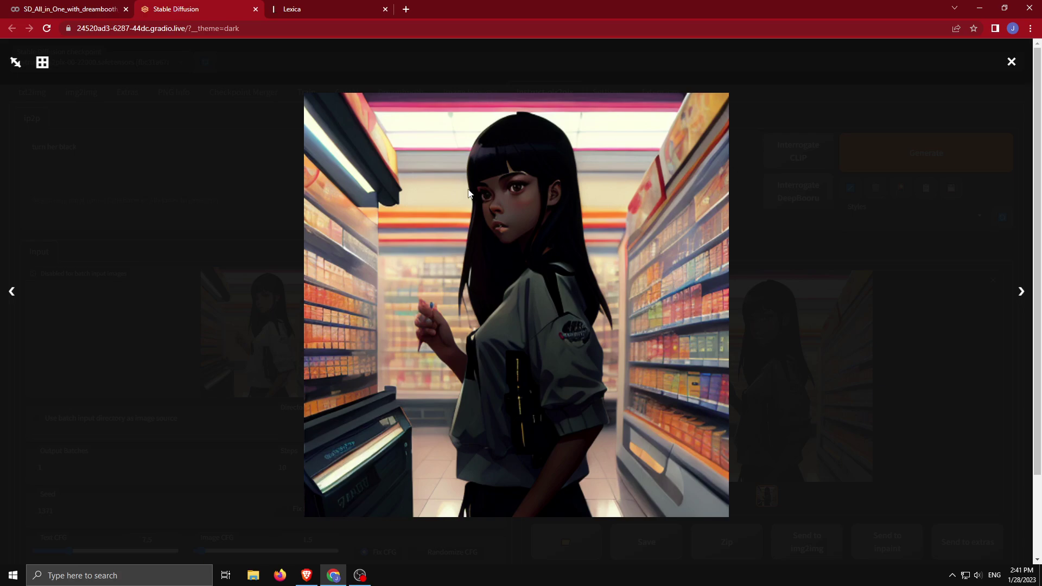
{"action": "left_click", "coordinate": [773, 232]}
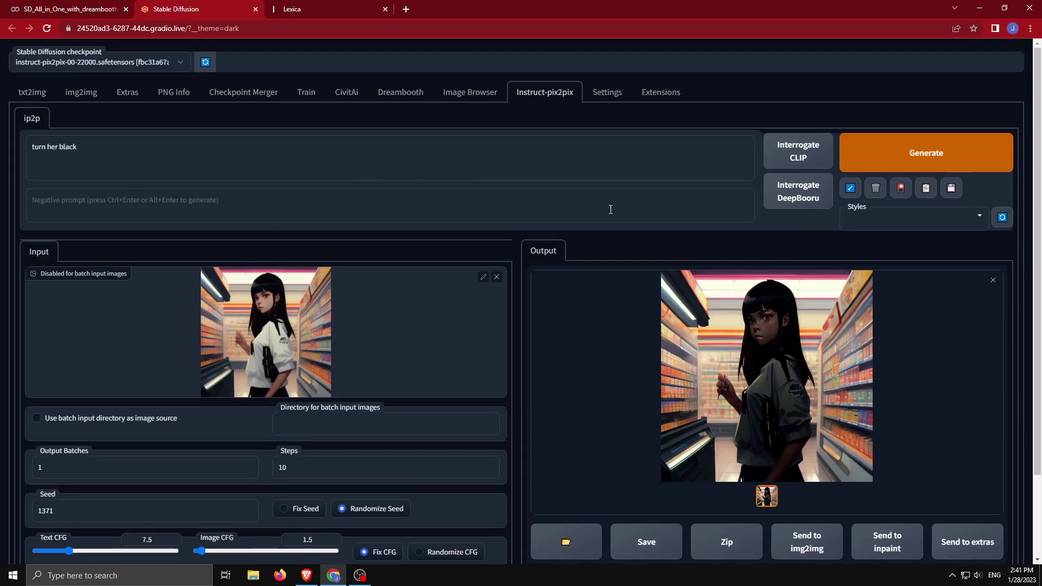
{"action": "key", "text": "ctrl+Page_Up"}
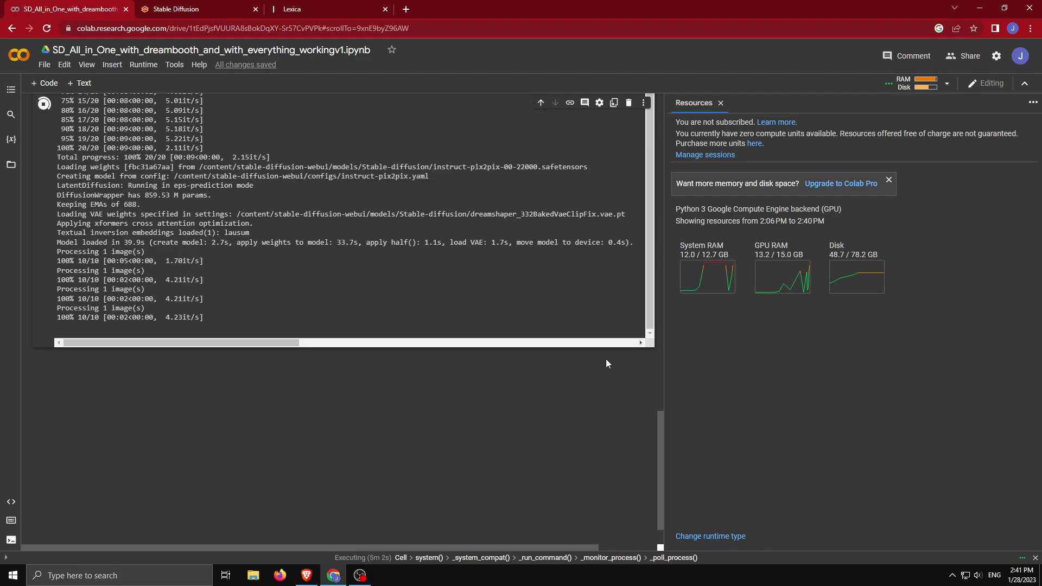
- Hide the resources readout and add a text cell reading 'Thanks for watching!', then select that text
{"action": "left_click", "coordinate": [721, 102]}
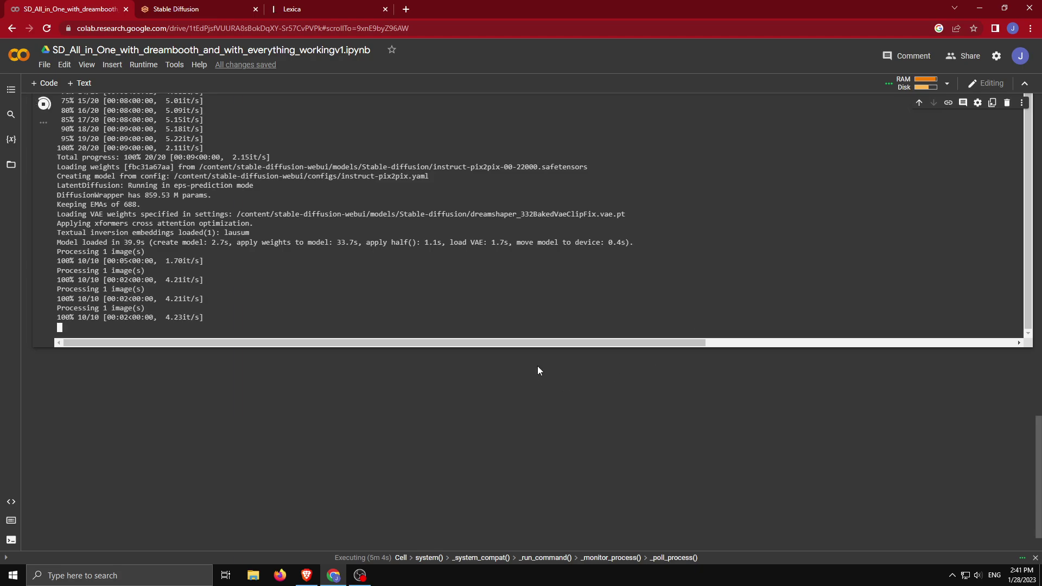
{"action": "scroll", "coordinate": [537, 370], "scroll_direction": "down", "scroll_amount": 1}
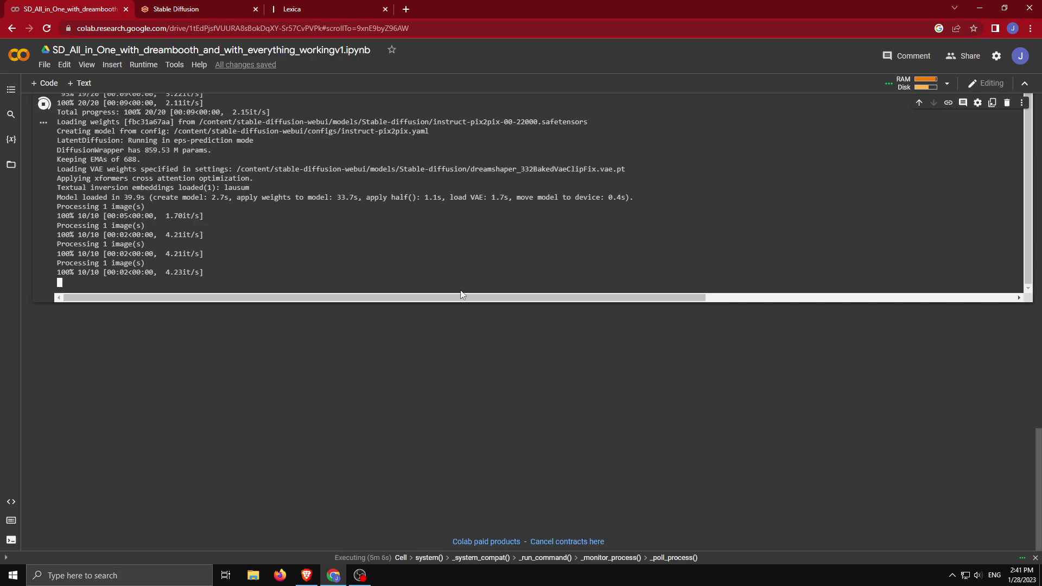
{"action": "mouse_move", "coordinate": [530, 304]}
{"action": "left_click", "coordinate": [559, 304]}
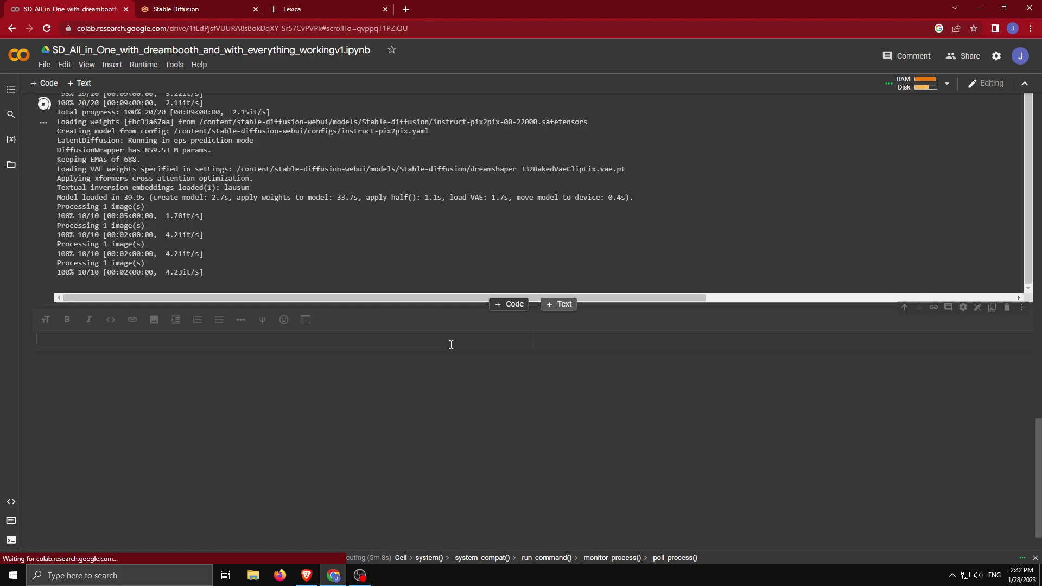
{"action": "type", "text": "Thanks fo"}
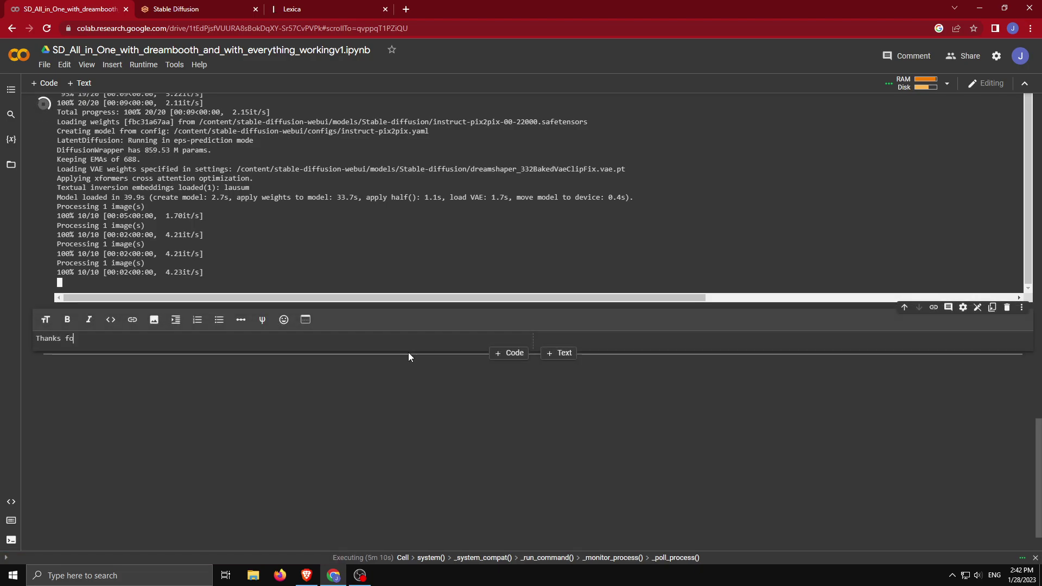
{"action": "type", "text": "r watching"}
{"action": "type", "text": "!"}
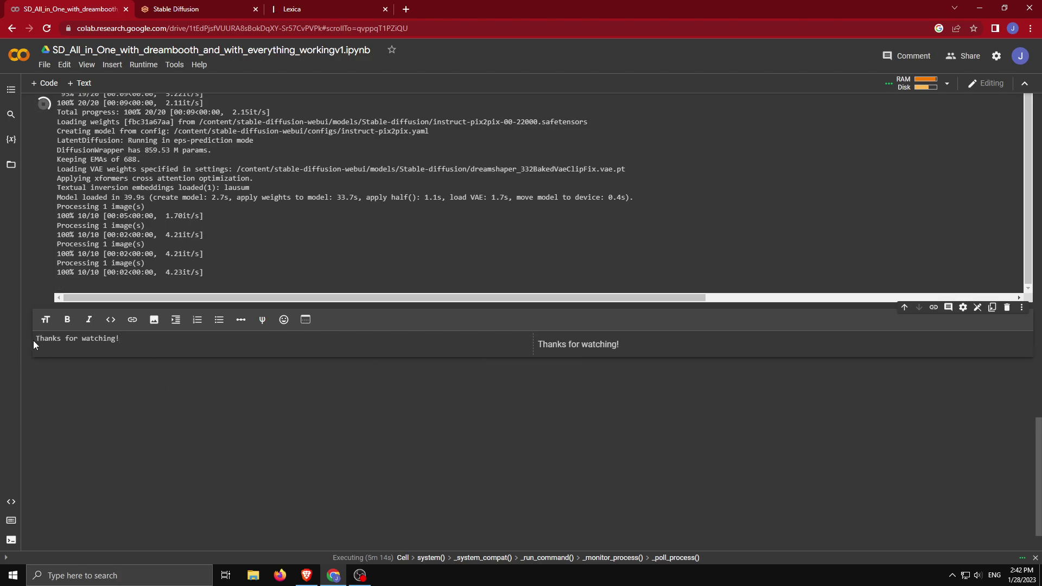
{"action": "left_click_drag", "start_coordinate": [36, 338], "coordinate": [121, 339]}
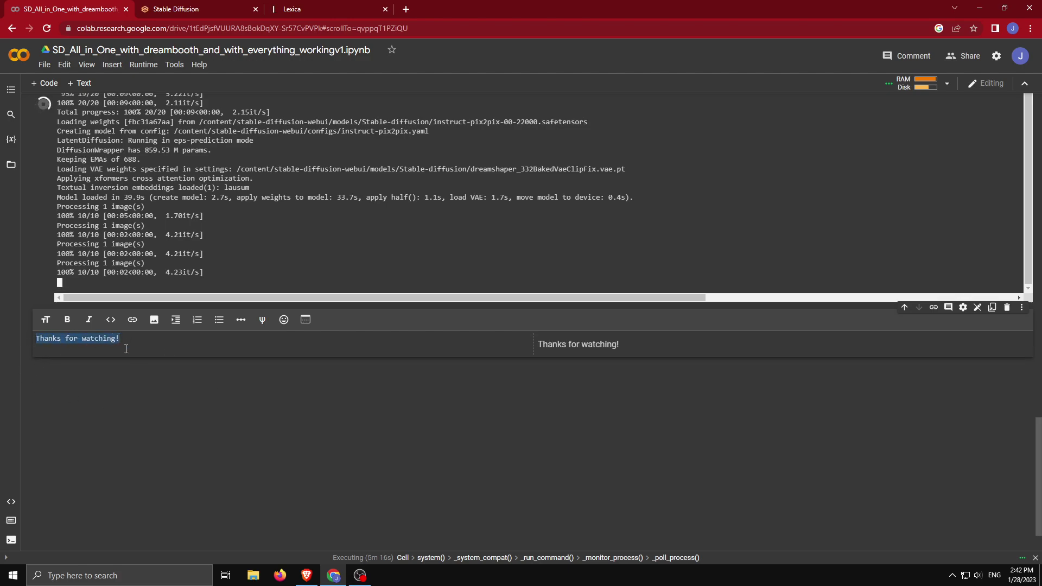